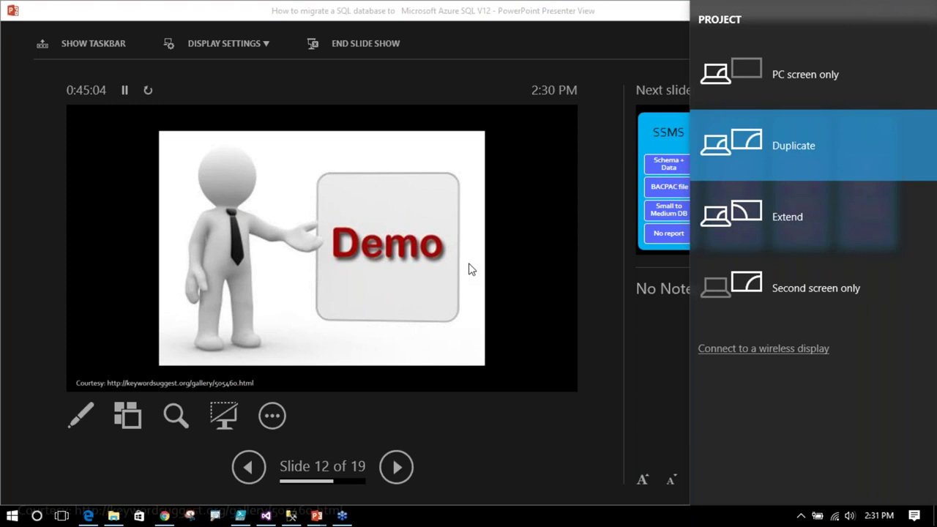
- Dismiss the projection flyout and switch to the Azure portal in the browser
{"action": "left_click", "coordinate": [273, 326]}
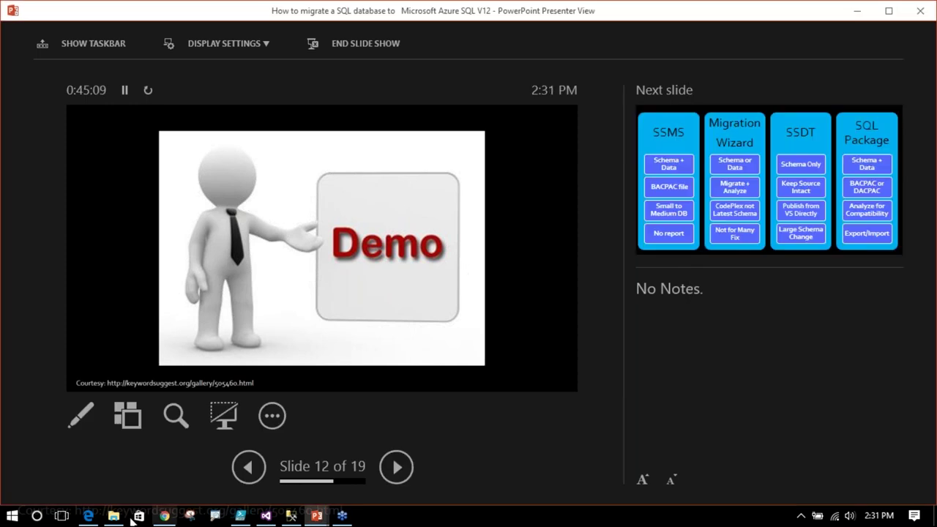
{"action": "left_click", "coordinate": [89, 516]}
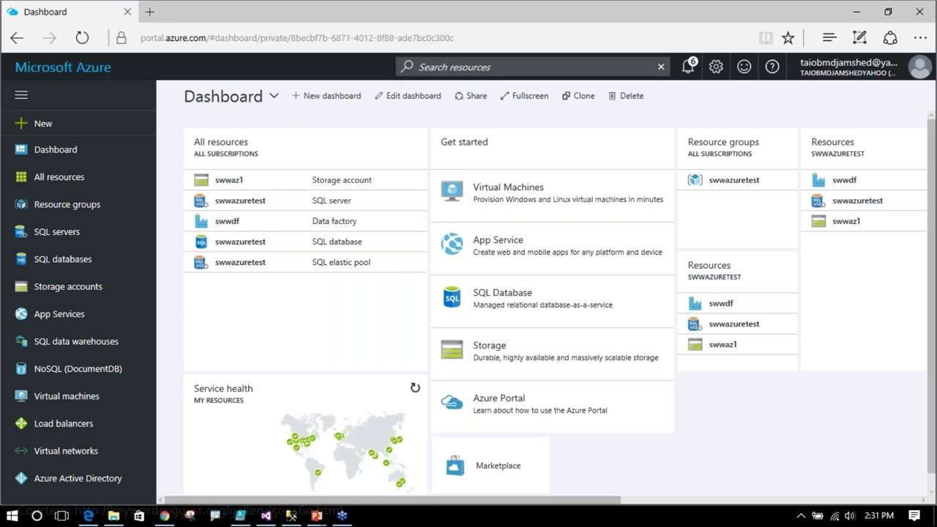
- Look over the swwazuretest and All resources tiles, then go to the SQL servers list
{"action": "mouse_move", "coordinate": [195, 290]}
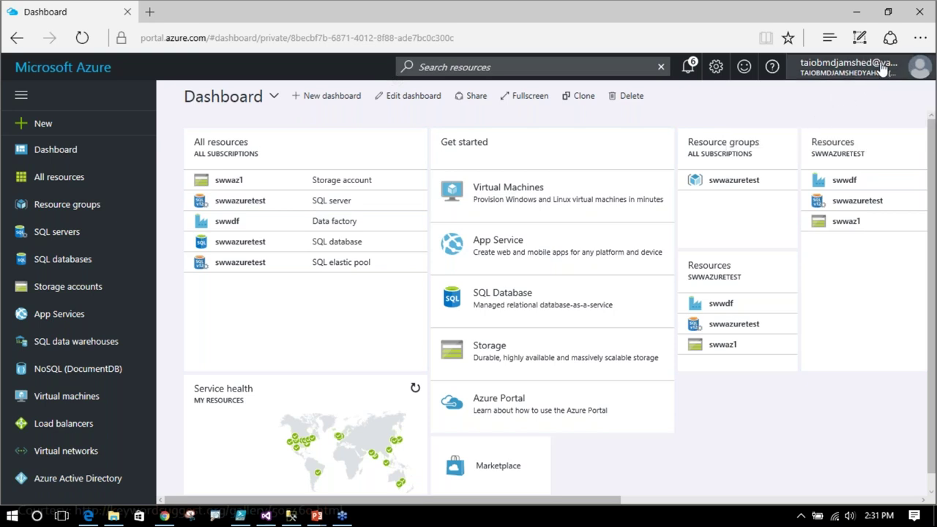
{"action": "mouse_move", "coordinate": [882, 69]}
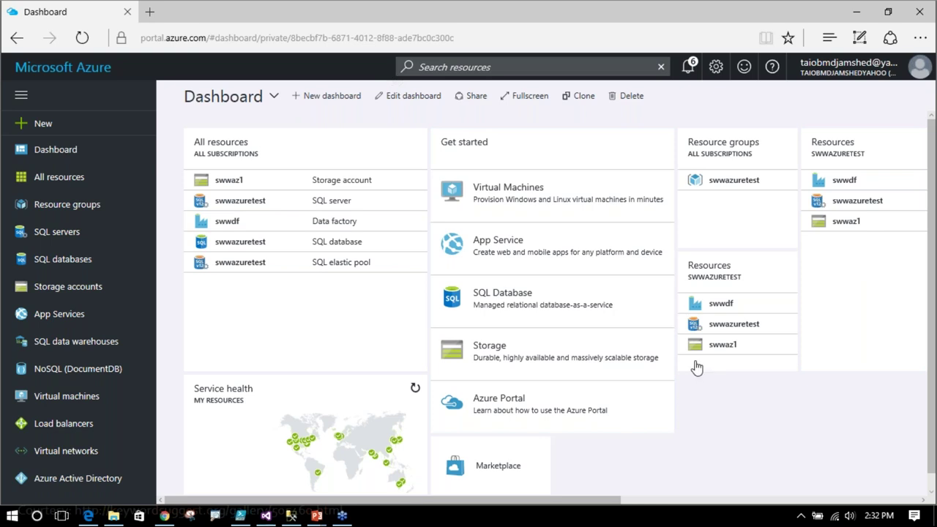
{"action": "left_click", "coordinate": [697, 367]}
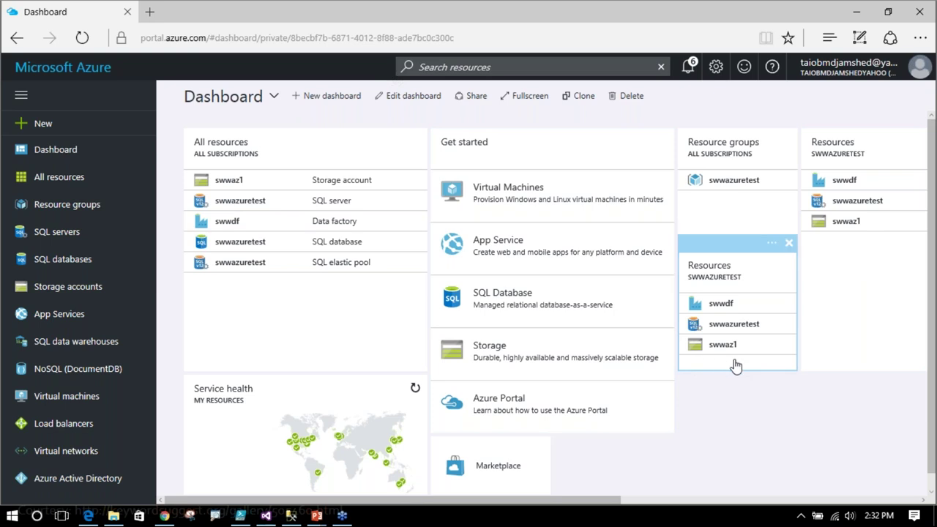
{"action": "left_click", "coordinate": [527, 381]}
{"action": "left_click", "coordinate": [366, 356]}
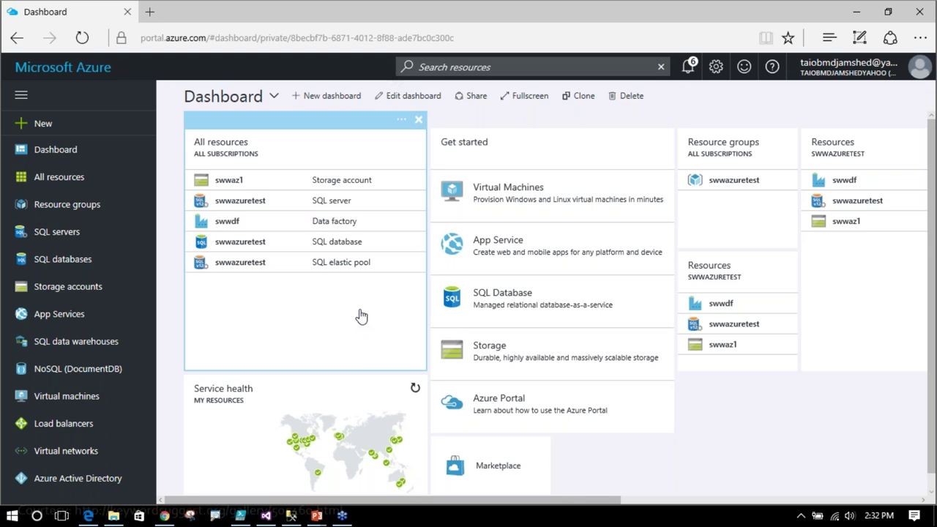
{"action": "scroll", "coordinate": [64, 412], "scroll_direction": "down", "scroll_amount": 3}
{"action": "scroll", "coordinate": [65, 413], "scroll_direction": "down", "scroll_amount": 2}
{"action": "scroll", "coordinate": [64, 412], "scroll_direction": "up", "scroll_amount": 5}
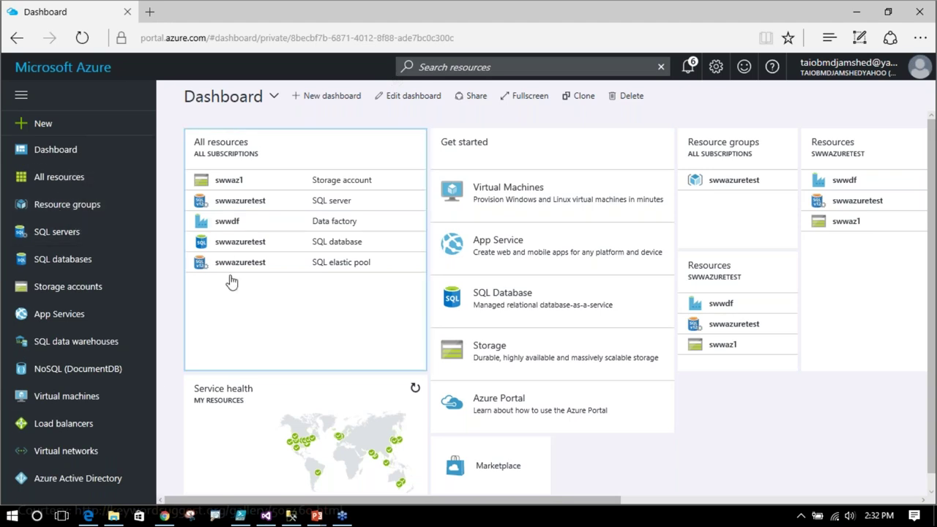
{"action": "left_click", "coordinate": [67, 238]}
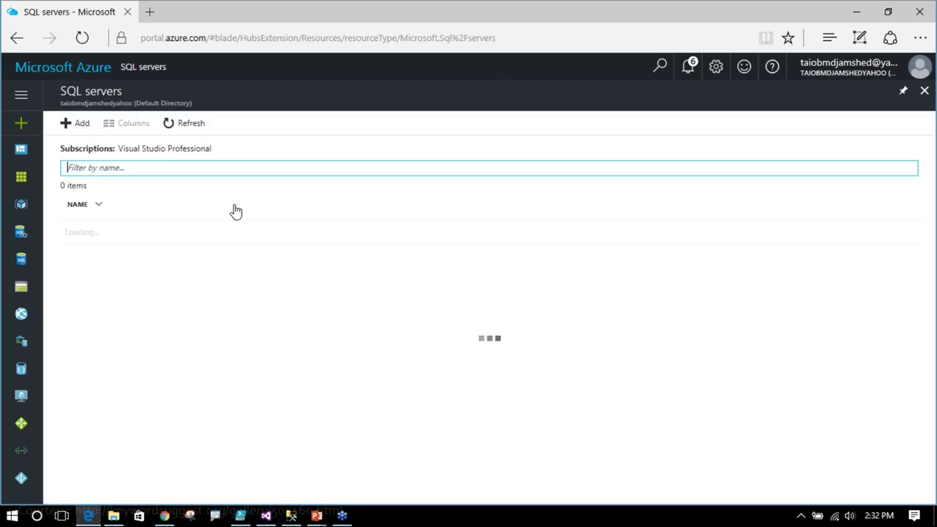
- Start adding a new SQL server from the SQL servers blade
{"action": "left_click", "coordinate": [84, 124]}
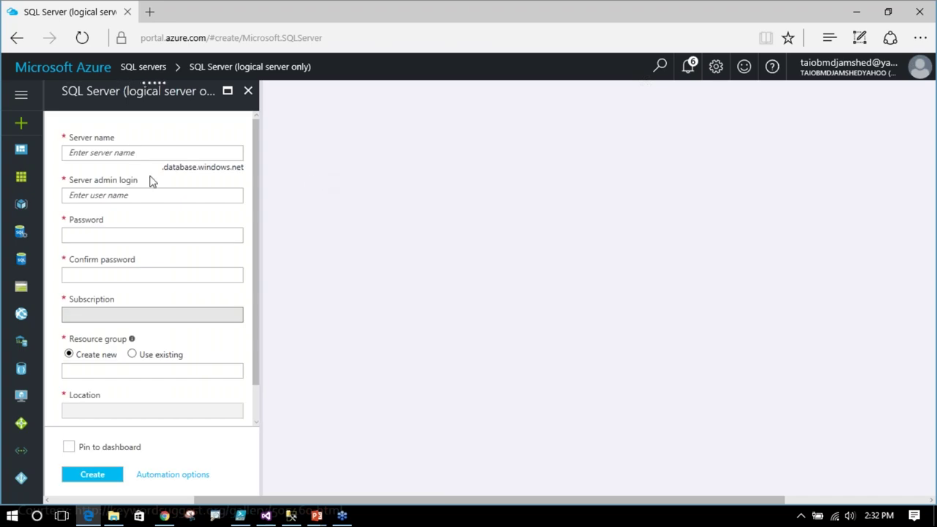
- Name the server dbavc and enter the admin login and password, confirming it
{"action": "left_click", "coordinate": [198, 153]}
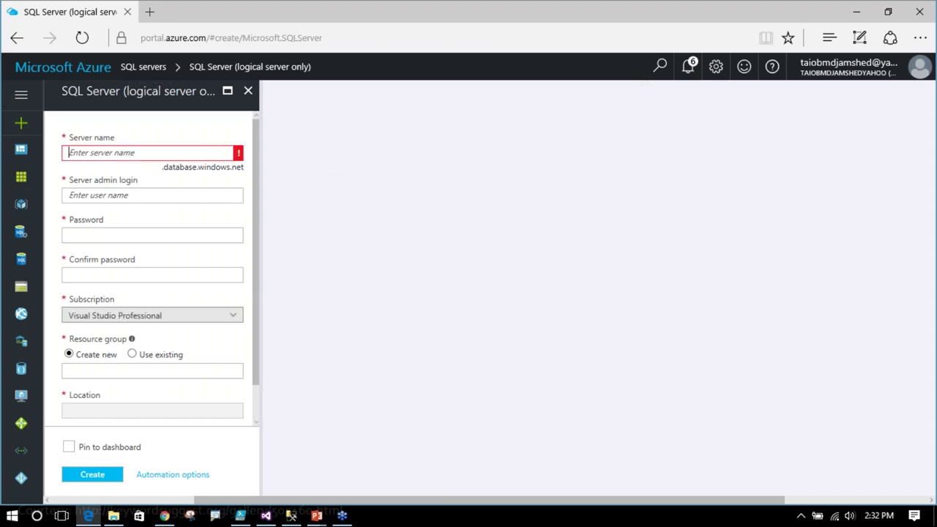
{"action": "type", "text": "d"}
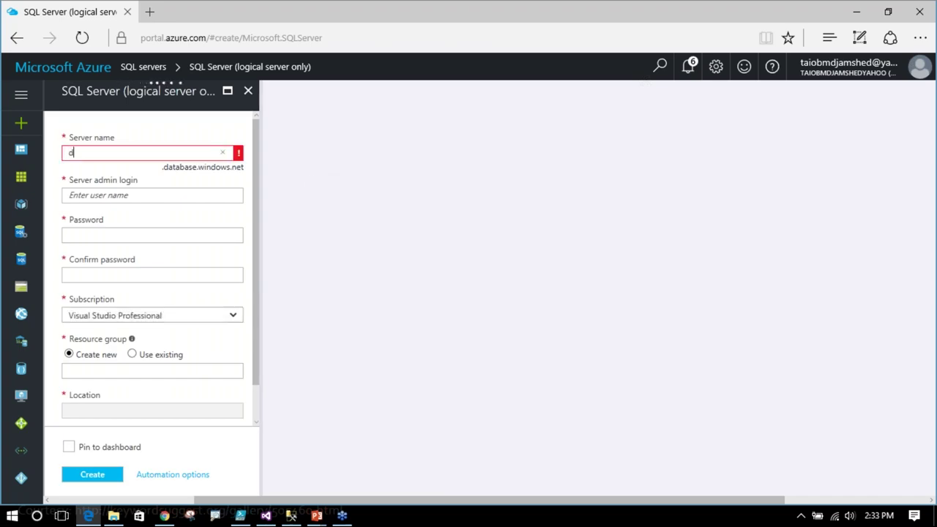
{"action": "type", "text": "ba"}
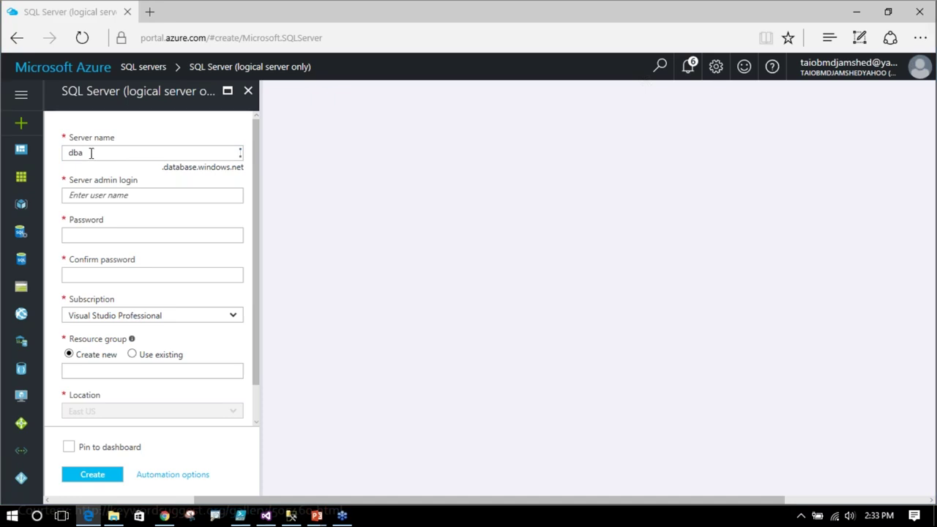
{"action": "left_click", "coordinate": [154, 153]}
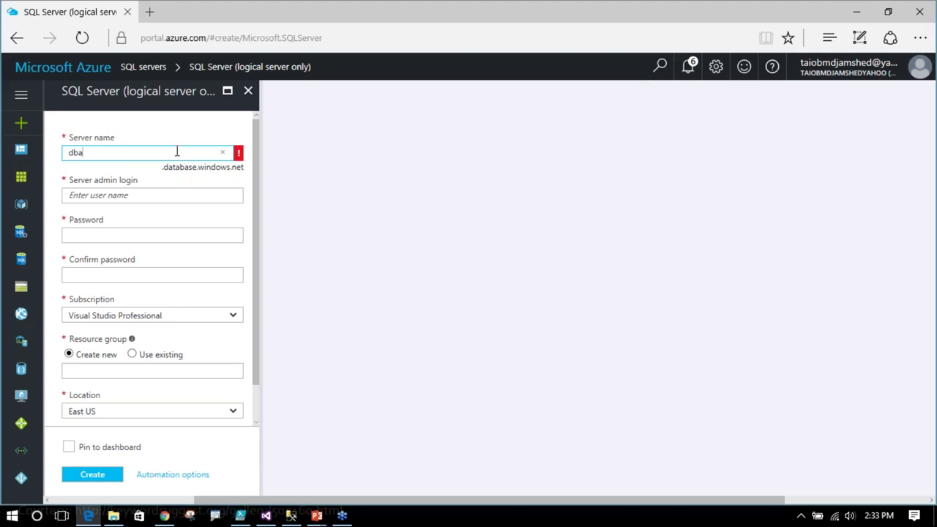
{"action": "type", "text": "vc"}
{"action": "left_click", "coordinate": [135, 194]}
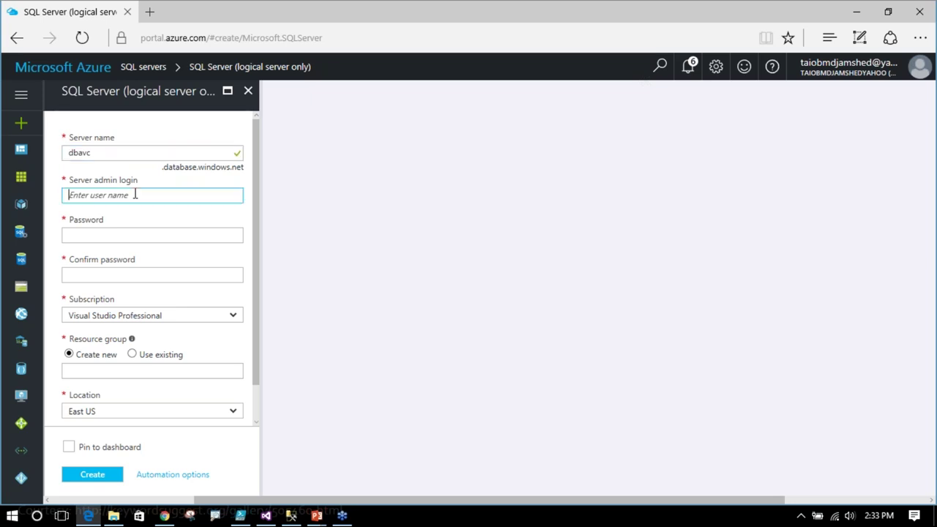
{"action": "key", "text": "Tab"}
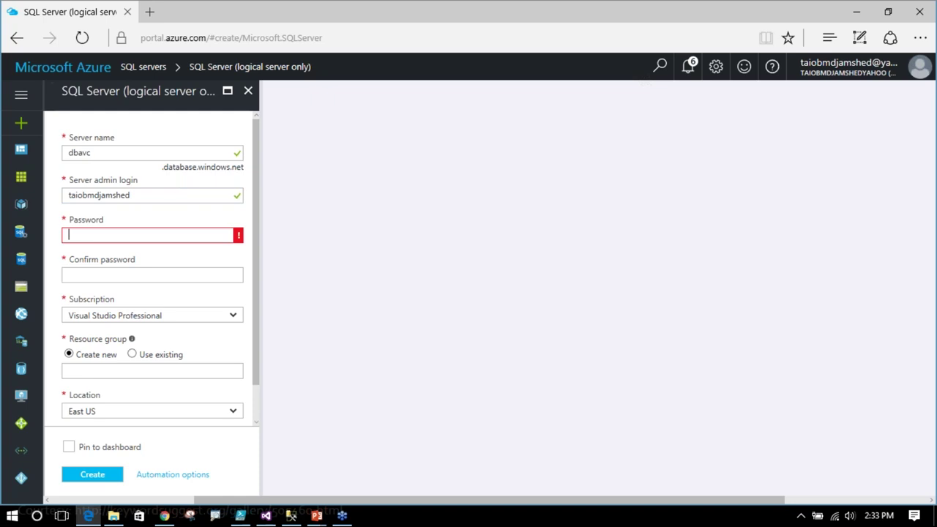
{"action": "type", "text": "•••••••••••"}
{"action": "key", "text": "Tab"}
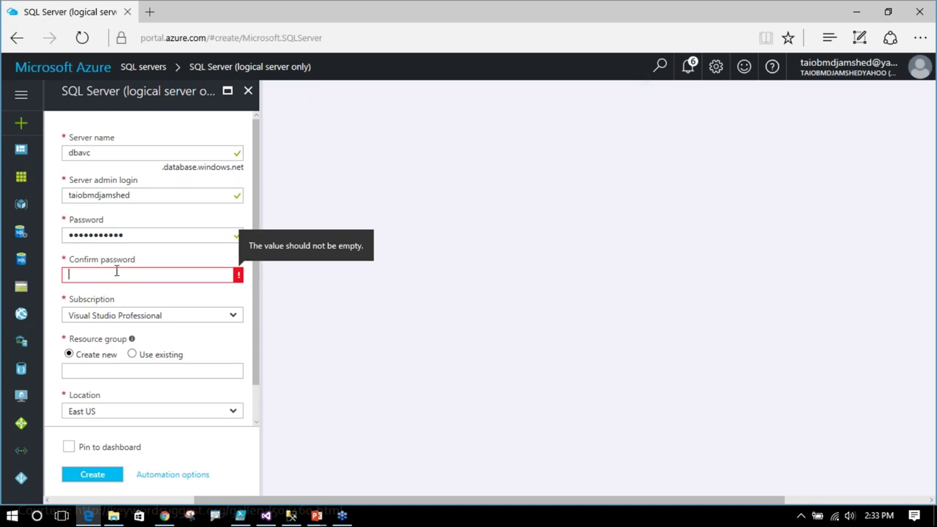
{"action": "type", "text": "•••"}
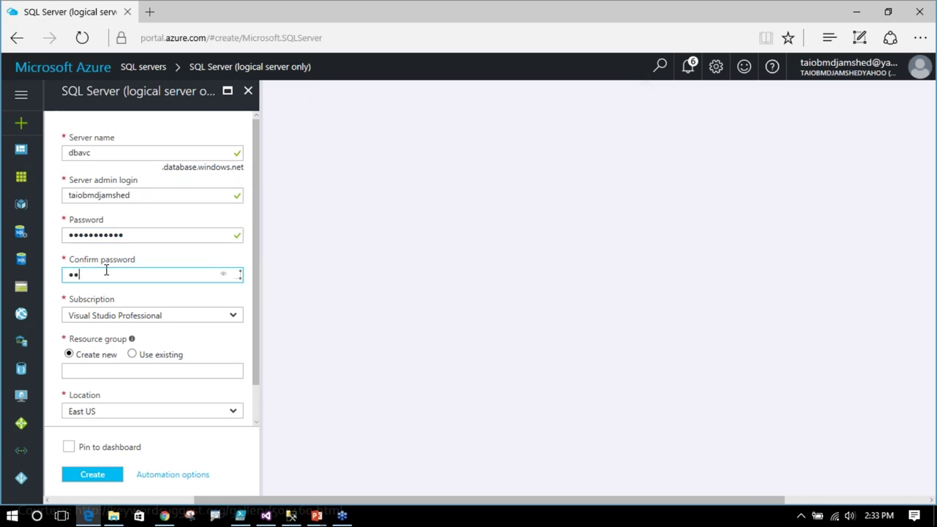
{"action": "type", "text": "••••••••"}
- Use the existing swwazuretest resource group, keep East US, and create the server
{"action": "left_click", "coordinate": [132, 355]}
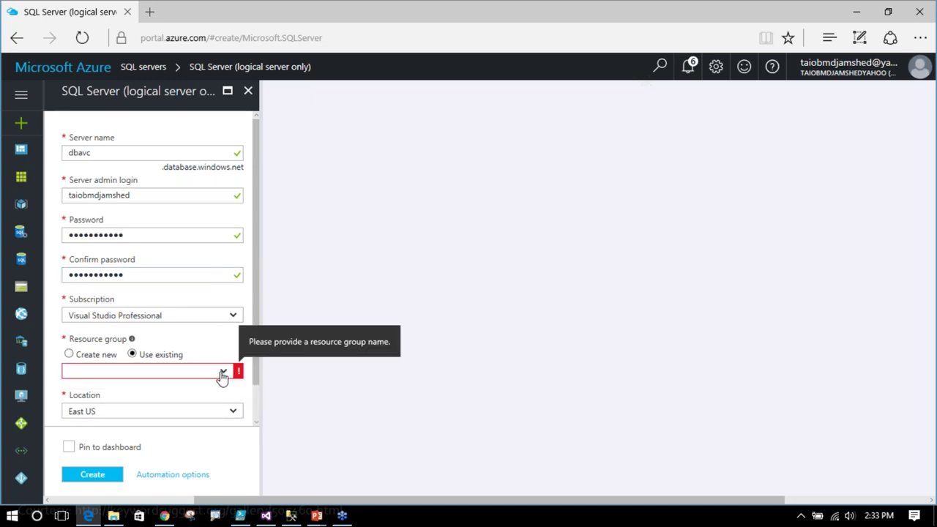
{"action": "left_click", "coordinate": [223, 375]}
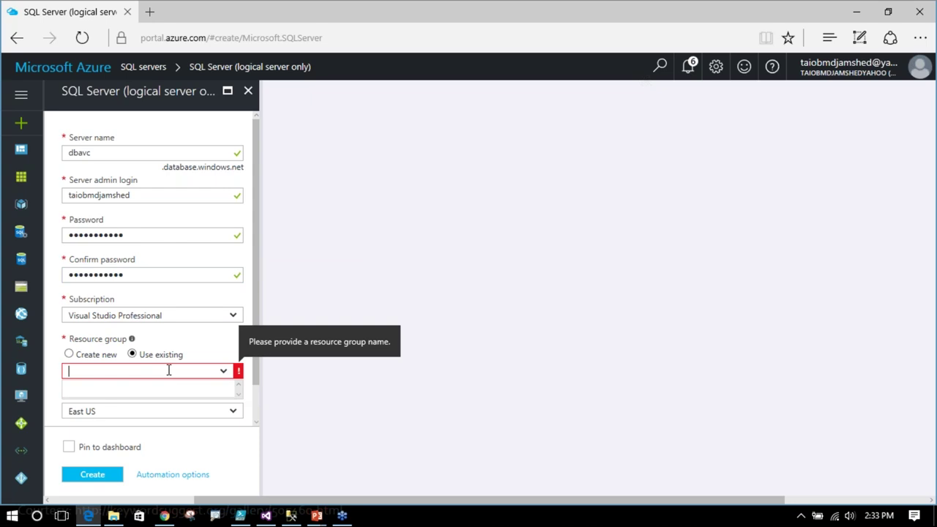
{"action": "left_click", "coordinate": [225, 376]}
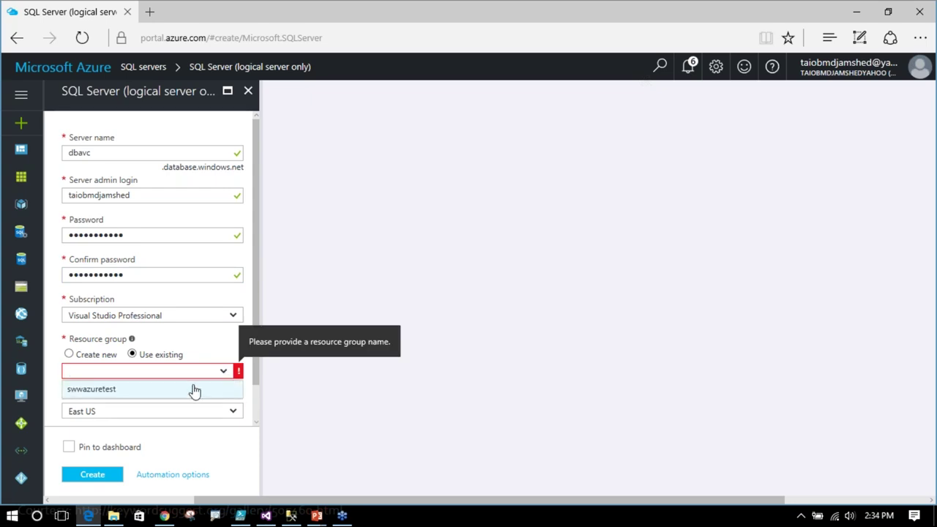
{"action": "left_click", "coordinate": [193, 388]}
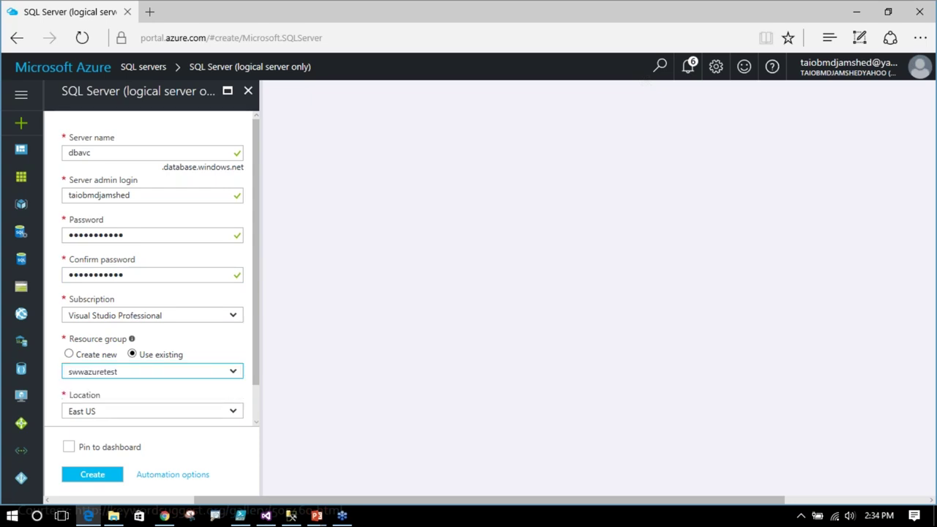
{"action": "left_click", "coordinate": [235, 413]}
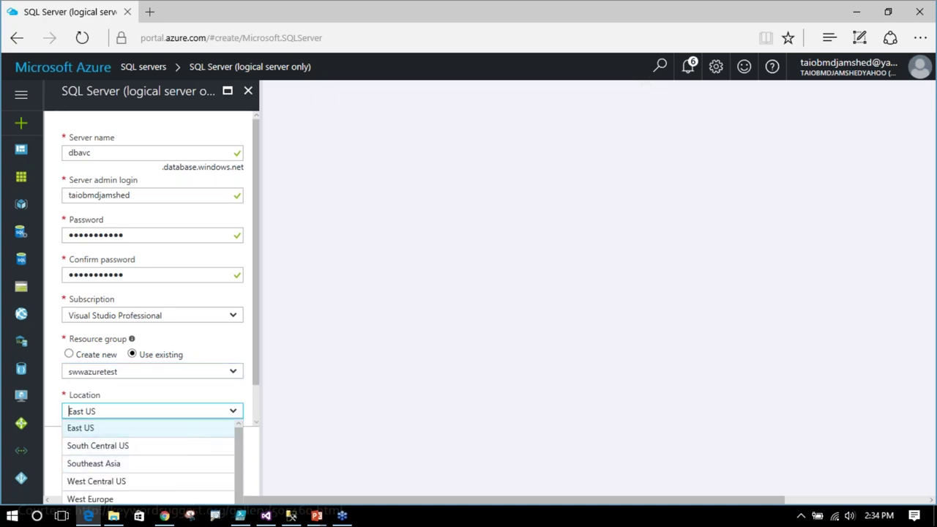
{"action": "left_click", "coordinate": [300, 410]}
{"action": "left_click", "coordinate": [94, 476]}
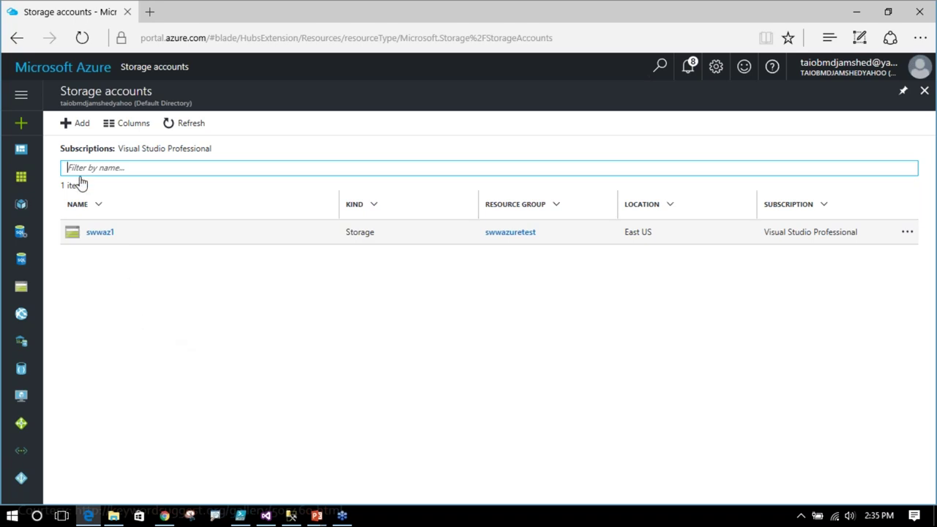
- Start a new storage account named 'dba' with locally-redundant (LRS) replication
{"action": "left_click", "coordinate": [78, 126]}
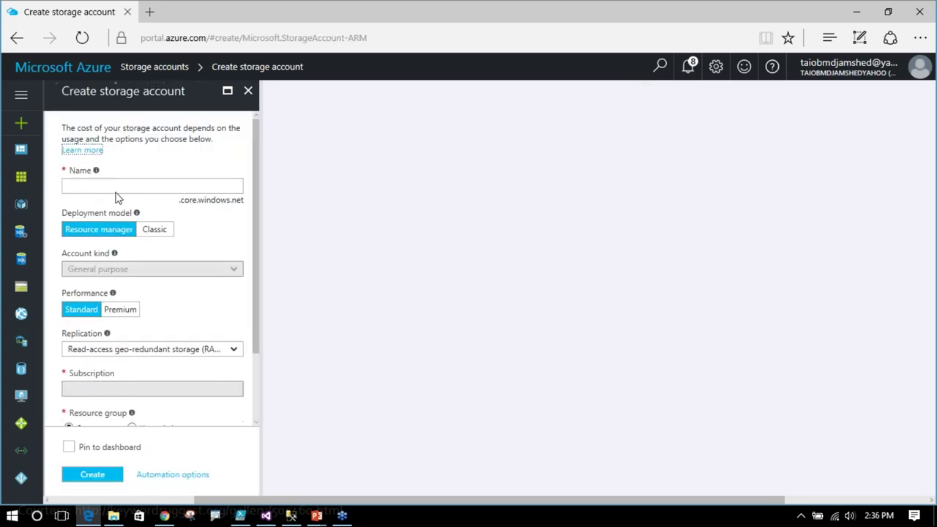
{"action": "left_click", "coordinate": [96, 187]}
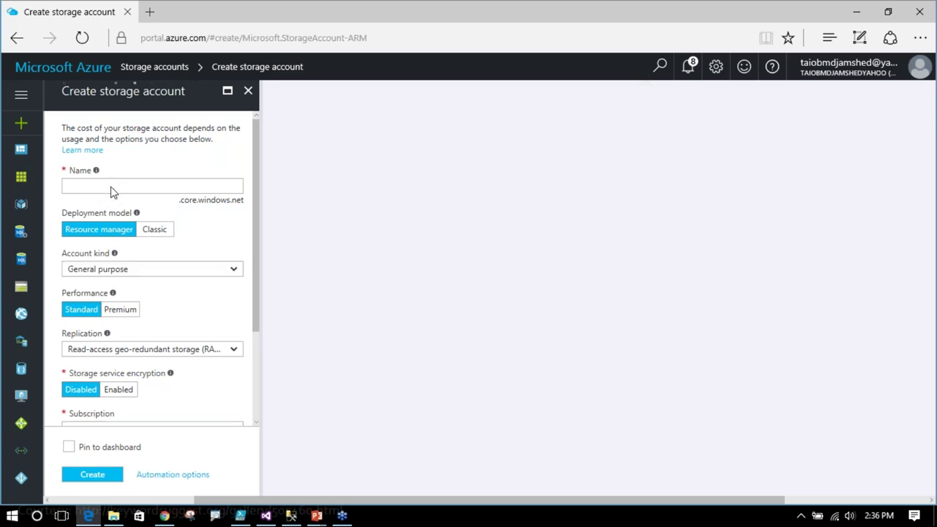
{"action": "left_click", "coordinate": [112, 185]}
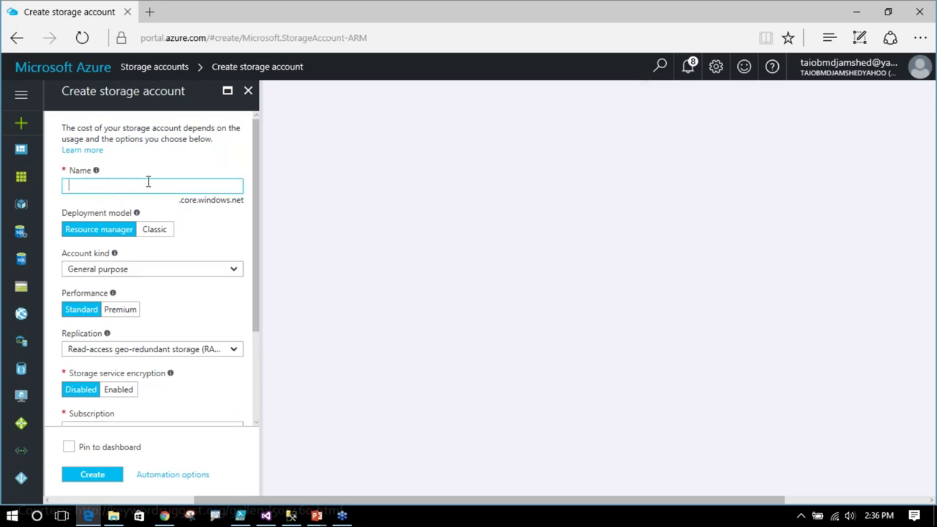
{"action": "type", "text": "dbavc"}
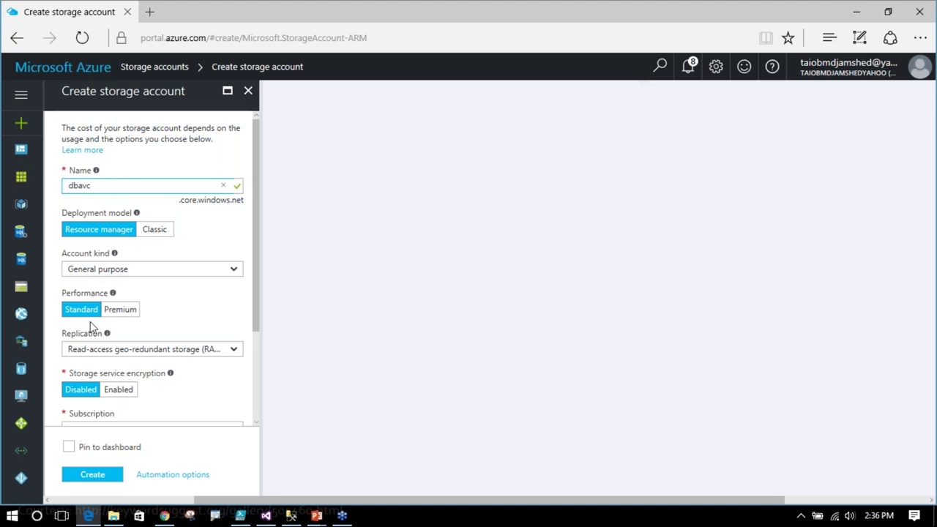
{"action": "scroll", "coordinate": [193, 337], "scroll_direction": "down", "scroll_amount": 1}
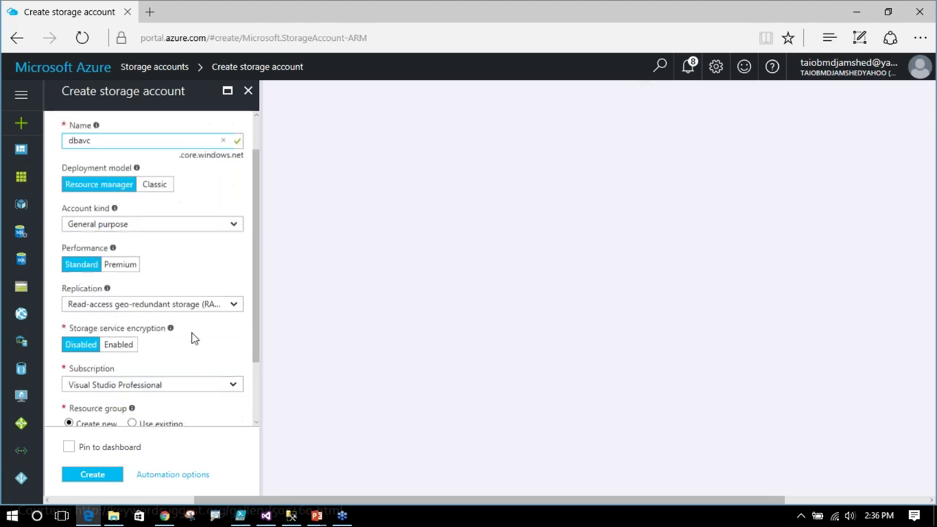
{"action": "left_click", "coordinate": [234, 310]}
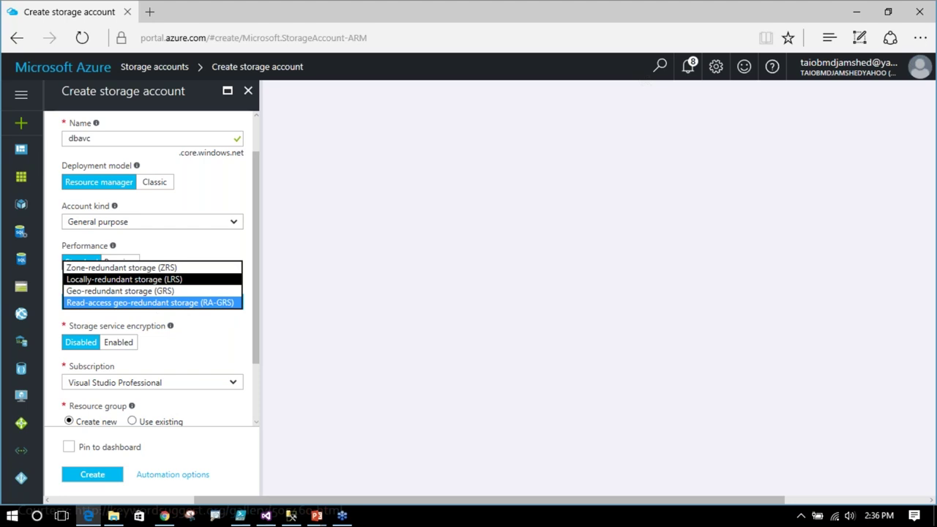
{"action": "left_click", "coordinate": [136, 279]}
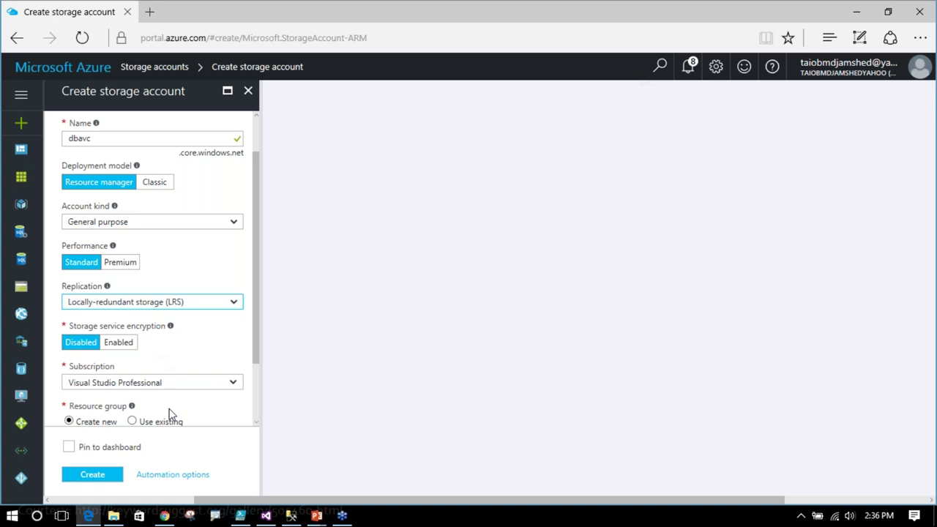
- Place the storage account in the existing swwazuretest resource group and create it
{"action": "scroll", "coordinate": [186, 400], "scroll_direction": "down", "scroll_amount": 2}
{"action": "left_click", "coordinate": [132, 342]}
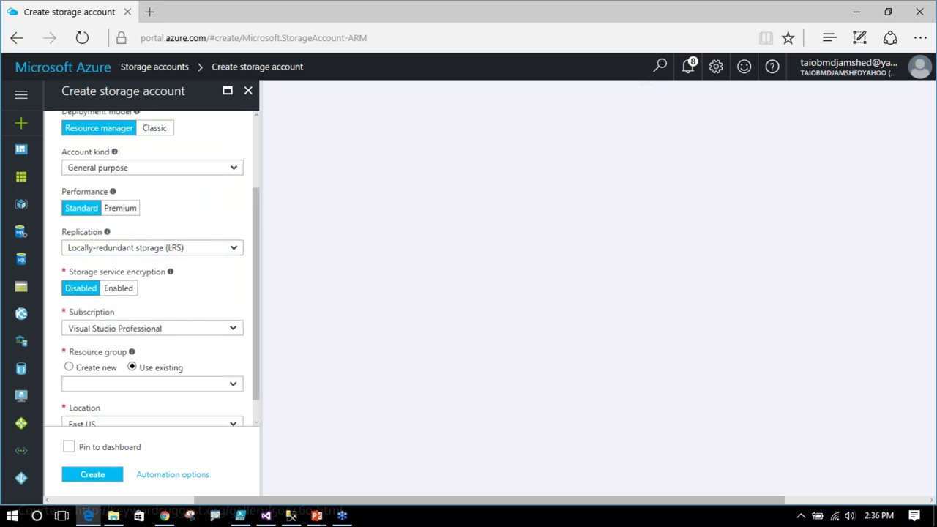
{"action": "left_click", "coordinate": [224, 388]}
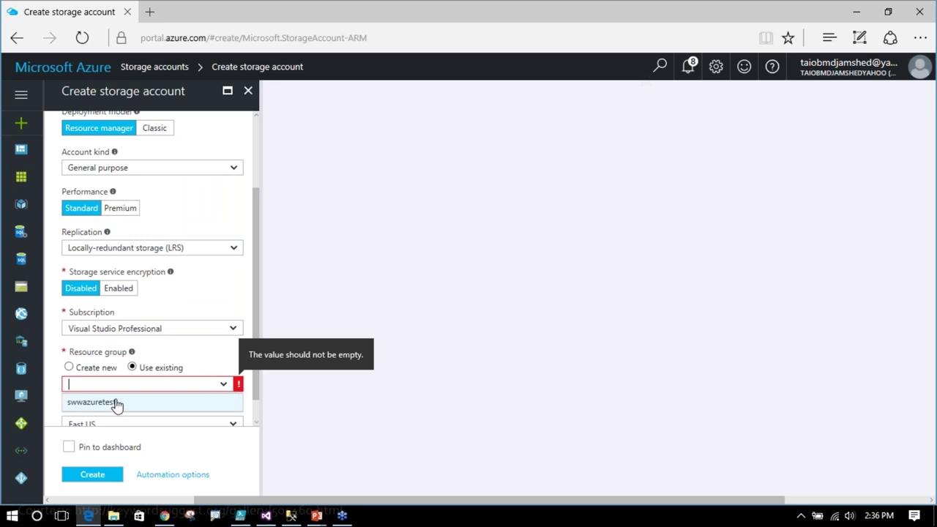
{"action": "left_click", "coordinate": [92, 403]}
{"action": "scroll", "coordinate": [147, 359], "scroll_direction": "down", "scroll_amount": 1}
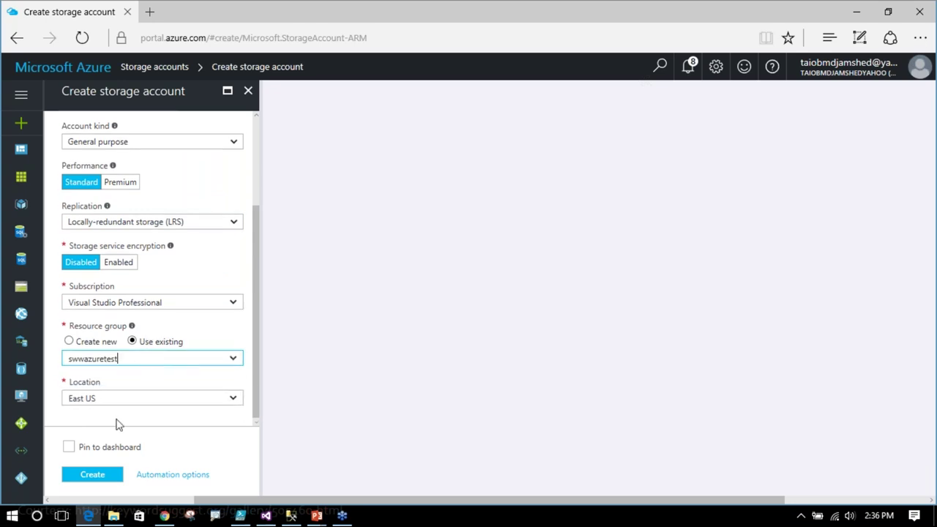
{"action": "left_click", "coordinate": [89, 476]}
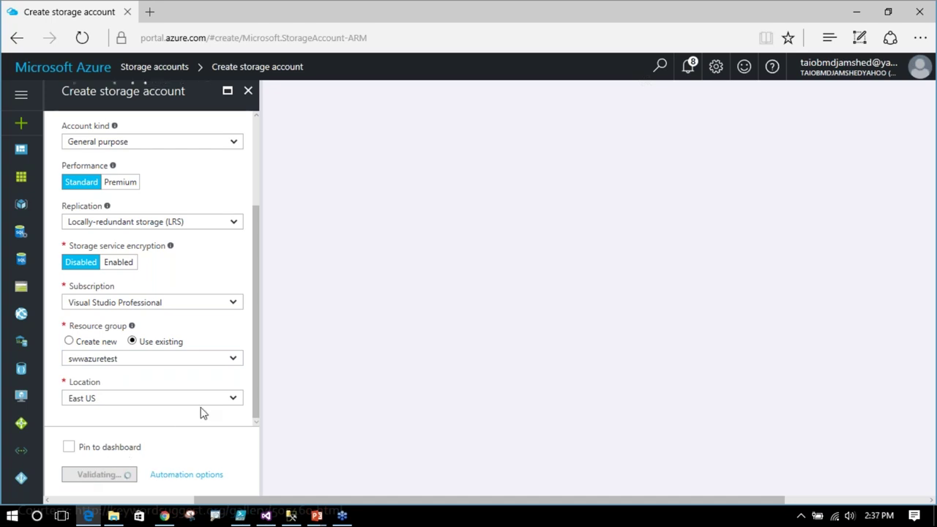
{"action": "left_click", "coordinate": [18, 240]}
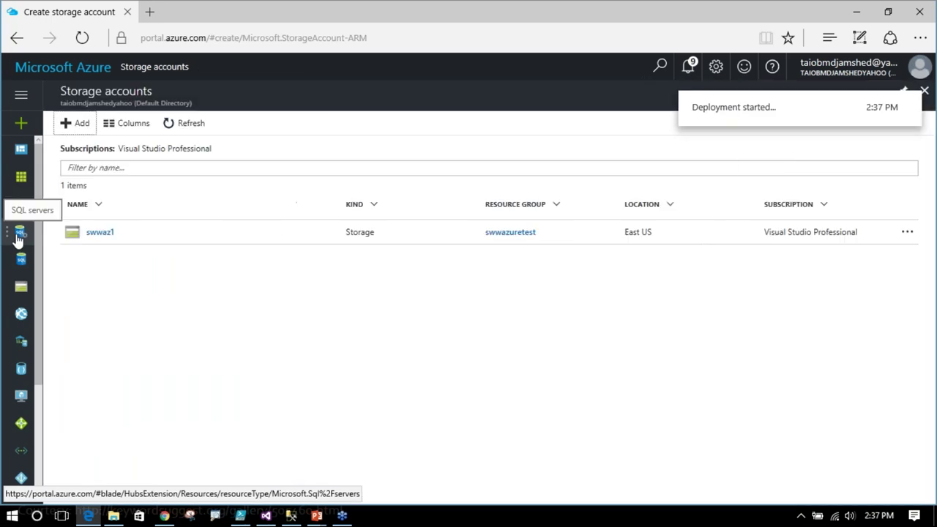
- Open the dbavc server from the SQL servers list
{"action": "left_click", "coordinate": [21, 232]}
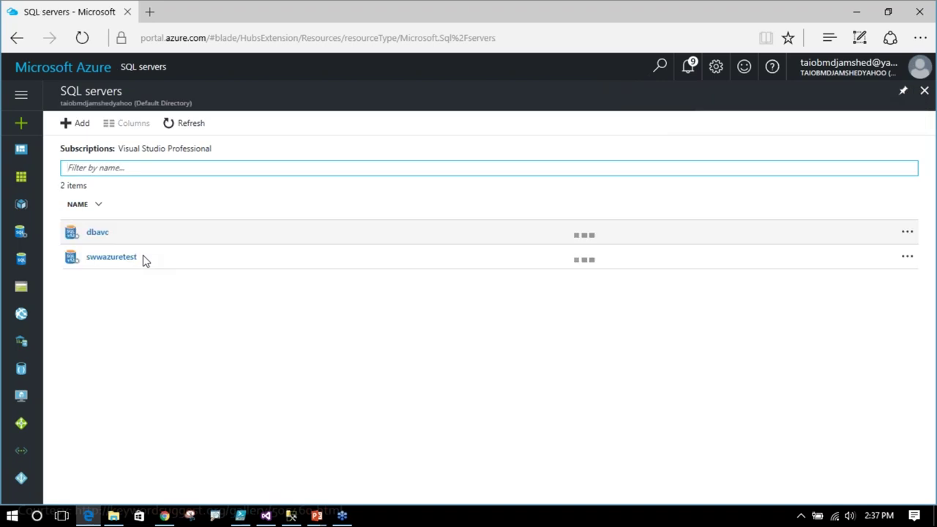
{"action": "left_click", "coordinate": [94, 234]}
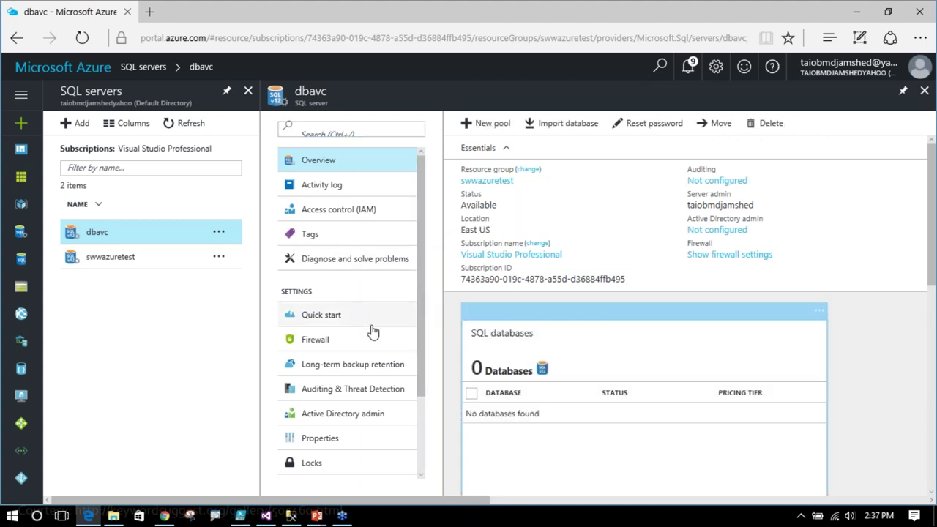
- Copy the server name dbavc.database.windows.net from dbavc's Properties for use in Management Studio
{"action": "left_click", "coordinate": [321, 344]}
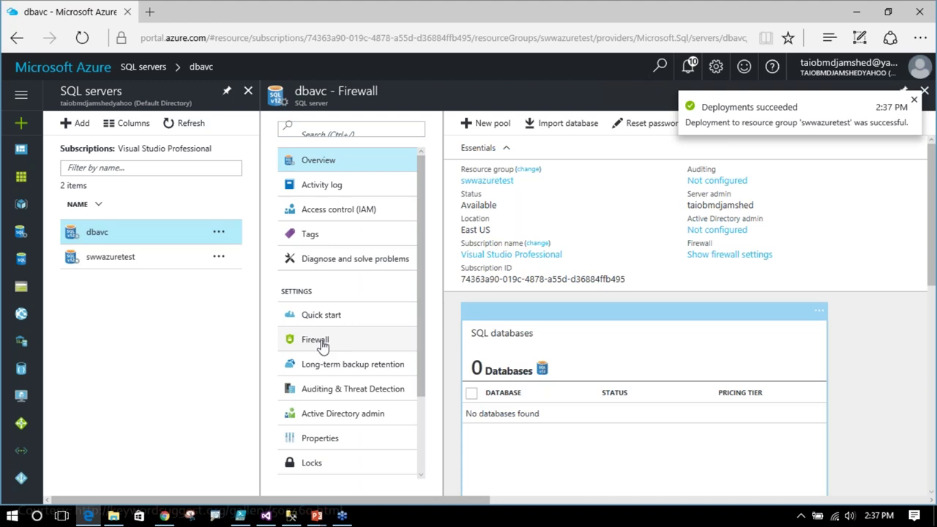
{"action": "left_click", "coordinate": [343, 333]}
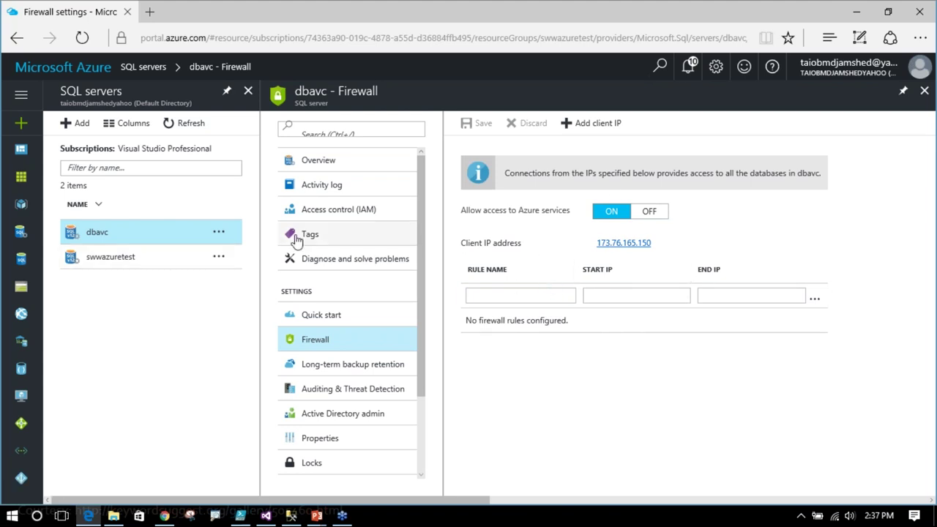
{"action": "left_click", "coordinate": [310, 441]}
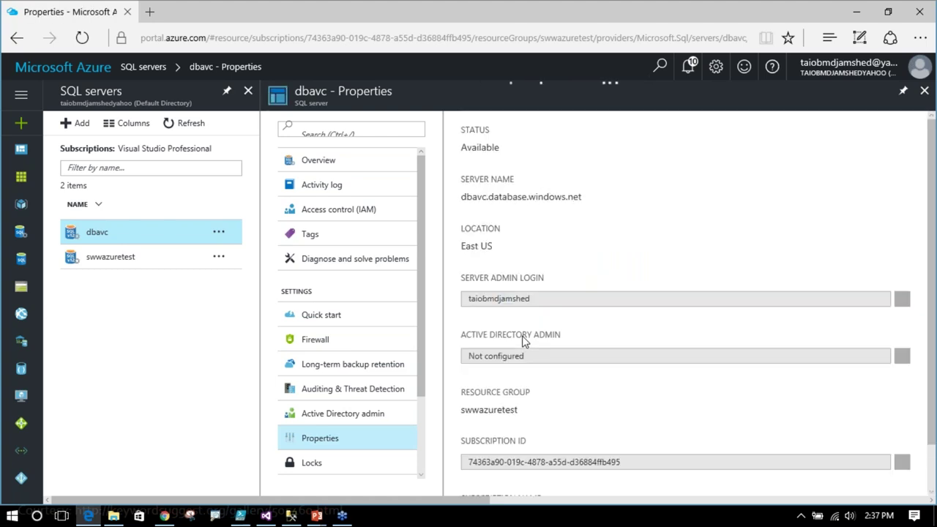
{"action": "left_click_drag", "start_coordinate": [464, 198], "coordinate": [583, 197]}
{"action": "key", "text": "ctrl+c"}
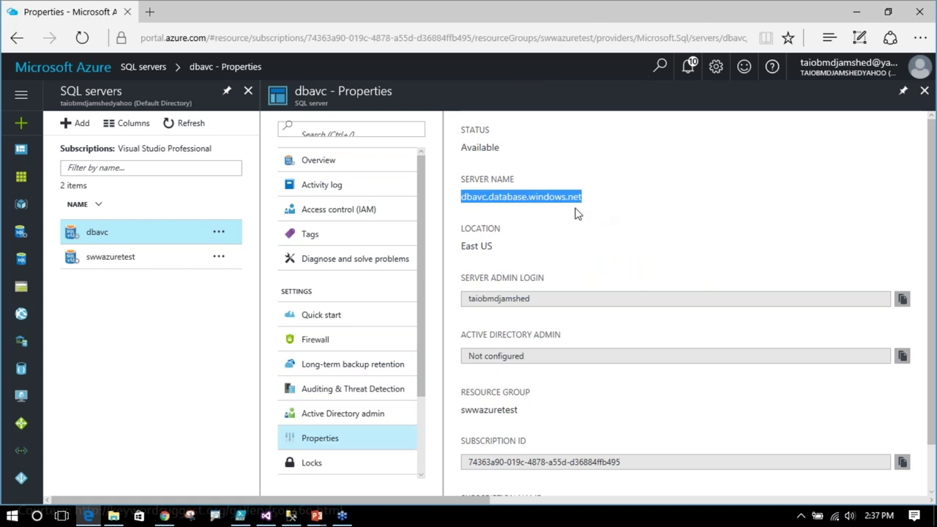
{"action": "left_click", "coordinate": [291, 516]}
{"action": "left_click", "coordinate": [58, 107]}
- Attempt a Database Engine connection to dbavc.database.windows.net, remembering the password
{"action": "left_click", "coordinate": [68, 119]}
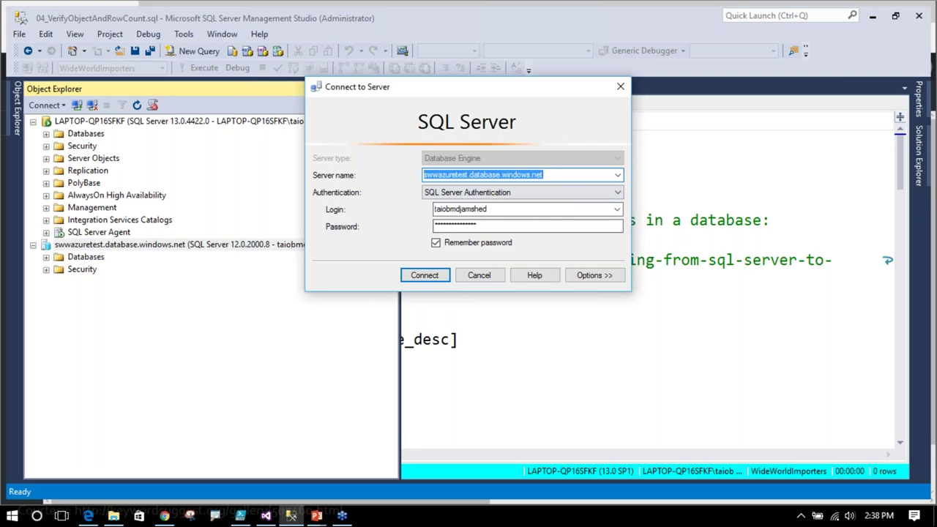
{"action": "key", "text": "ctrl+v"}
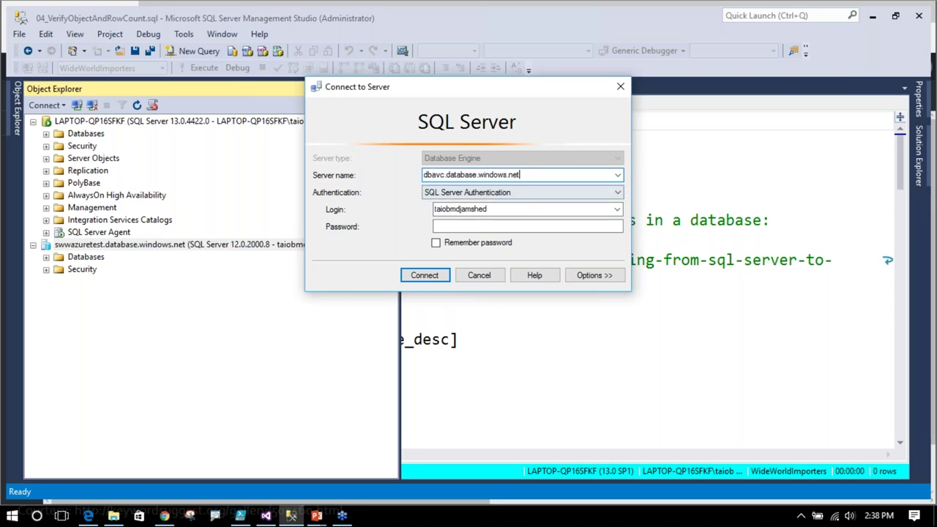
{"action": "left_click", "coordinate": [483, 227]}
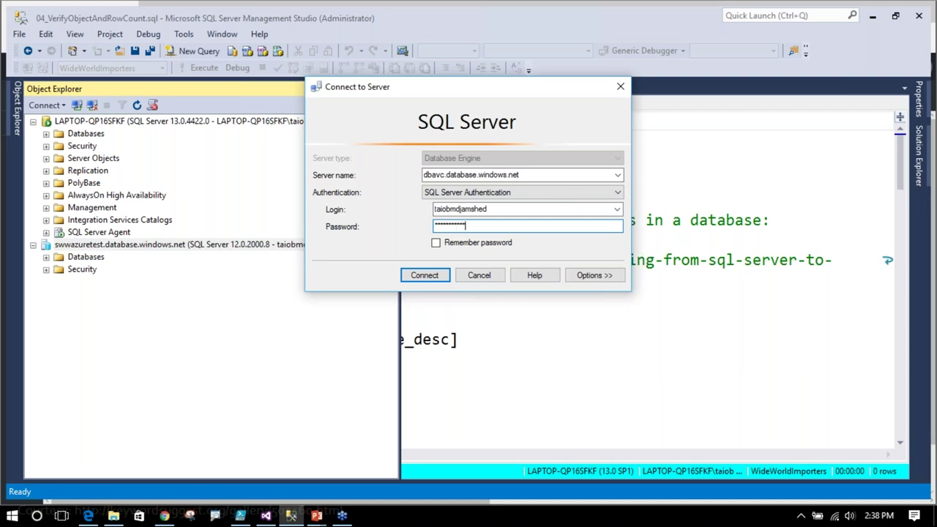
{"action": "left_click", "coordinate": [437, 242]}
{"action": "left_click", "coordinate": [428, 277]}
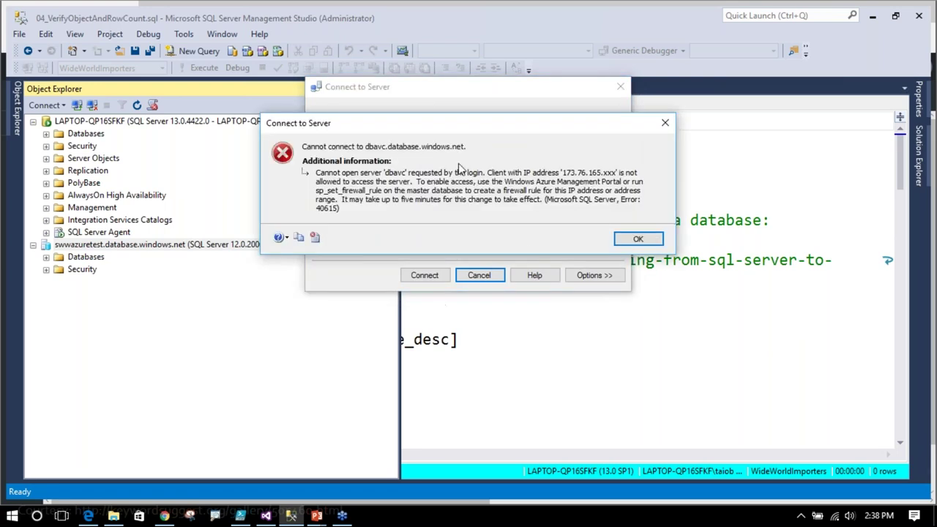
- Add a firewall rule for this computer's client IP on dbavc and save it
{"action": "left_click", "coordinate": [88, 516]}
{"action": "left_click", "coordinate": [310, 343]}
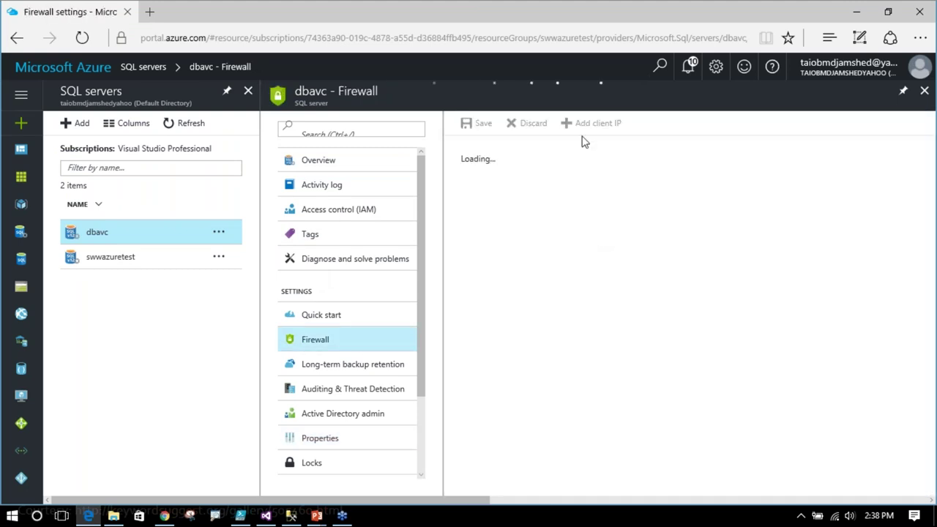
{"action": "left_click", "coordinate": [593, 126]}
{"action": "left_click", "coordinate": [473, 123]}
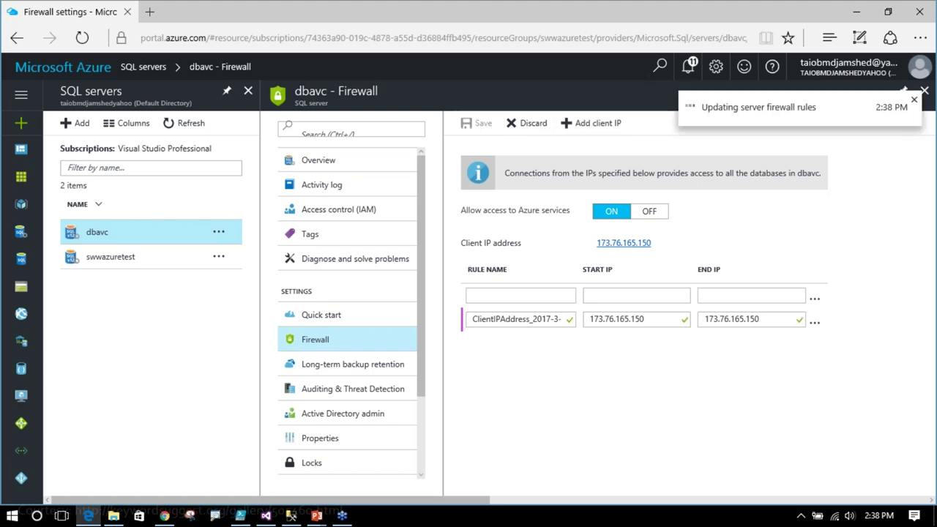
{"action": "left_click", "coordinate": [291, 515]}
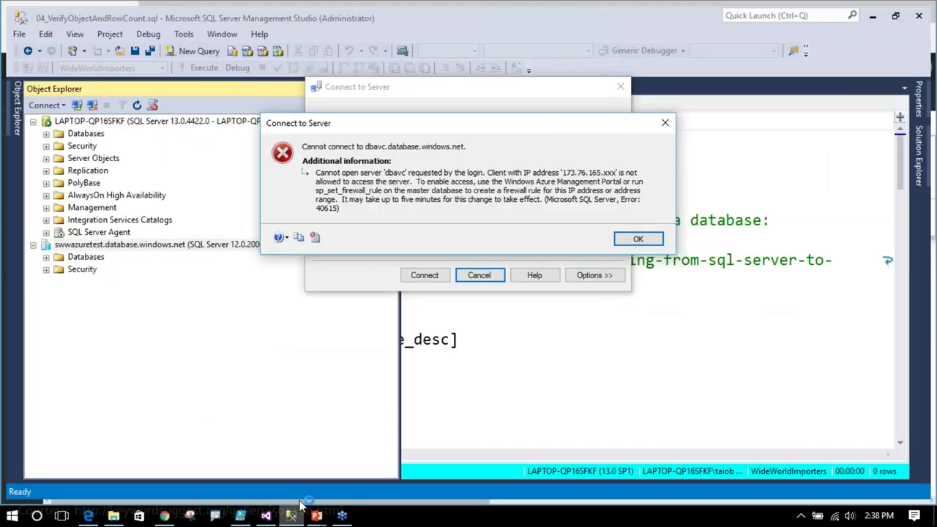
- Reconnect to dbavc and expand its System Databases and Security Logins in Object Explorer
{"action": "left_click", "coordinate": [634, 240]}
{"action": "left_click", "coordinate": [430, 278]}
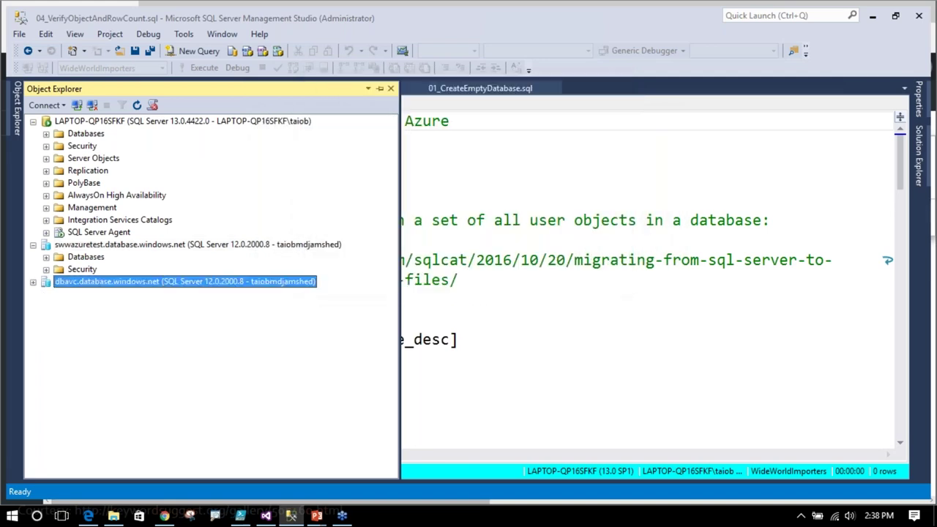
{"action": "left_click", "coordinate": [46, 294]}
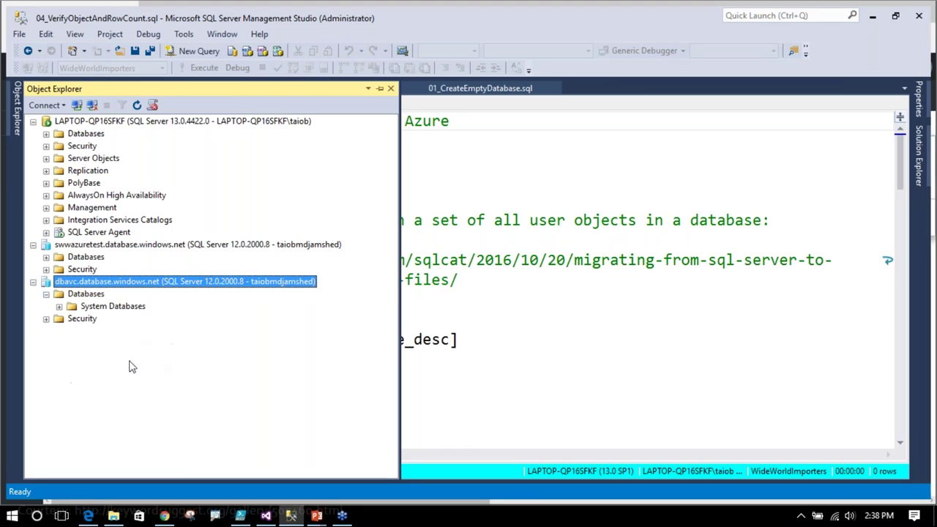
{"action": "left_click", "coordinate": [60, 307]}
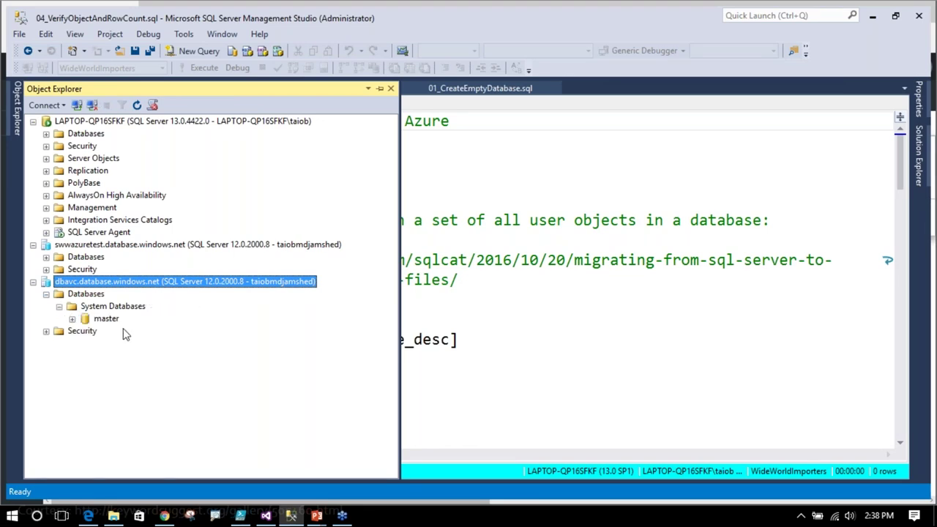
{"action": "left_click", "coordinate": [47, 331]}
{"action": "left_click", "coordinate": [59, 343]}
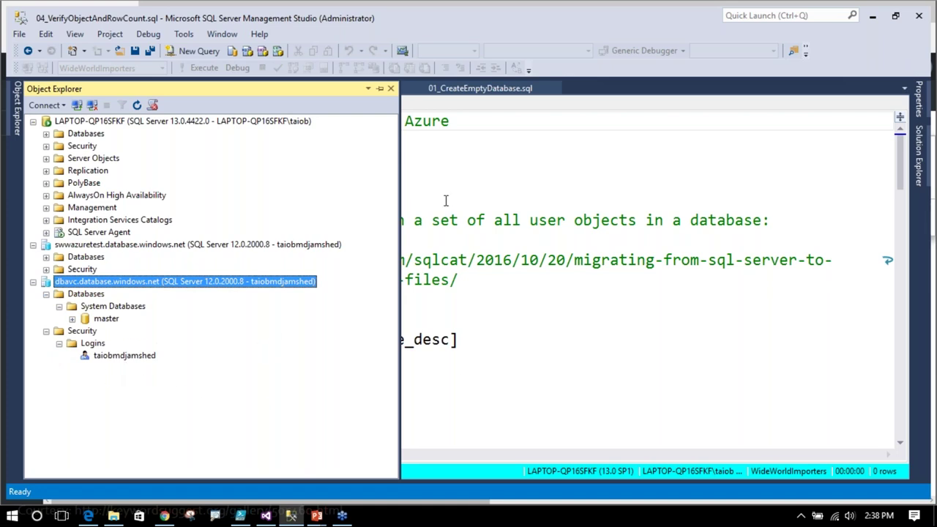
- Expand the local server's Databases alongside dbavc and return to the query script
{"action": "left_click", "coordinate": [493, 185]}
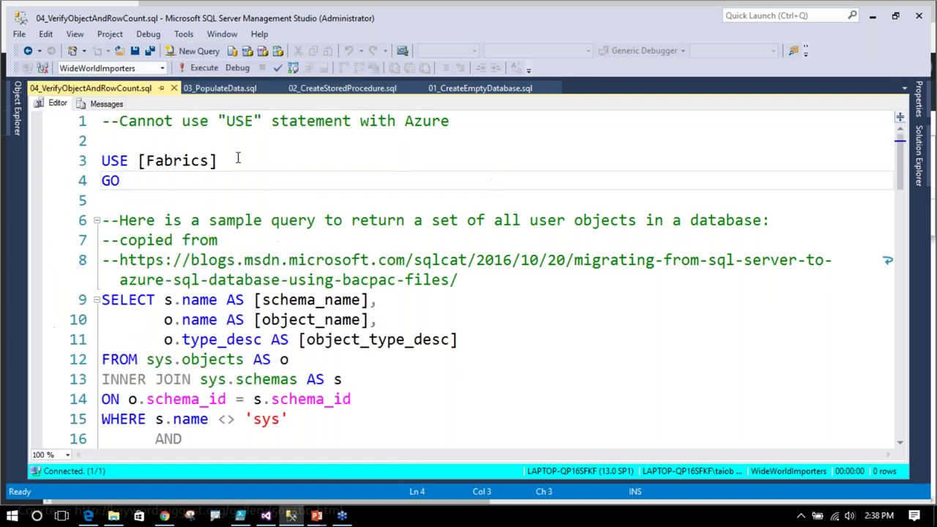
{"action": "left_click", "coordinate": [17, 110]}
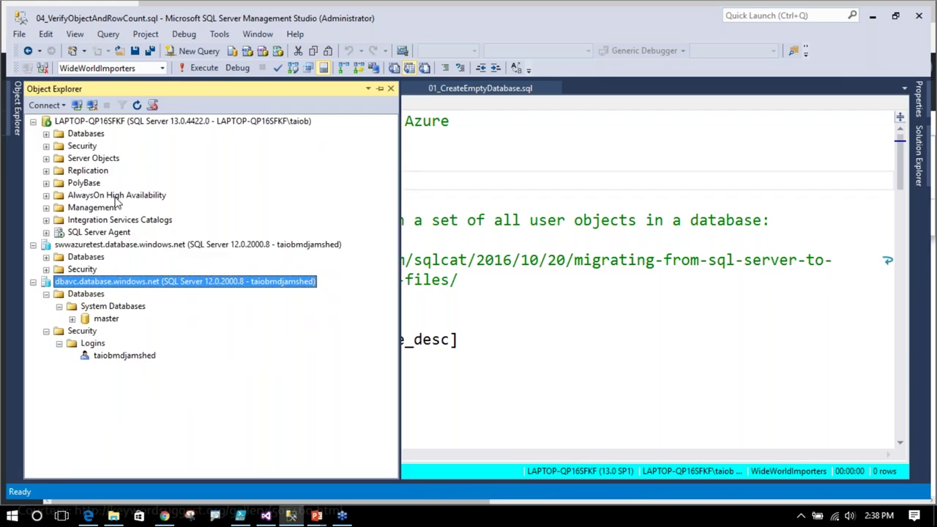
{"action": "left_click", "coordinate": [46, 134]}
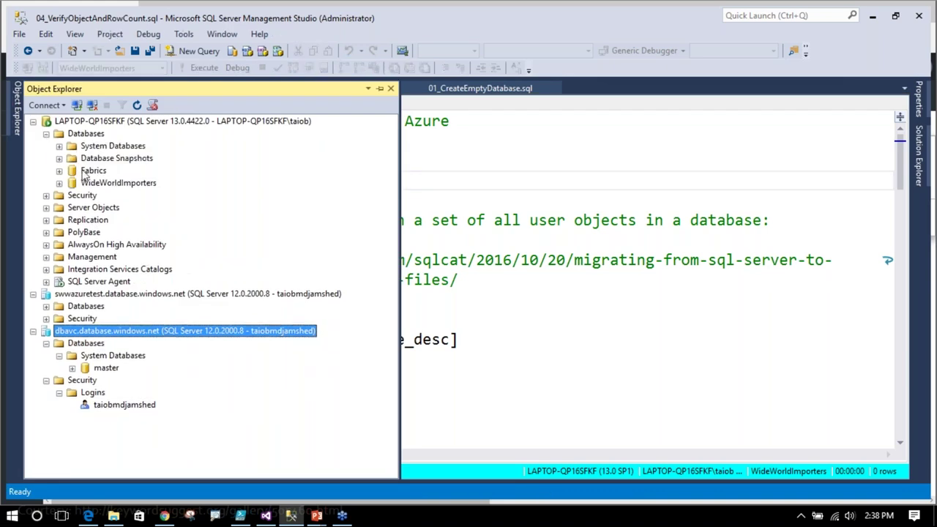
{"action": "left_click", "coordinate": [462, 175]}
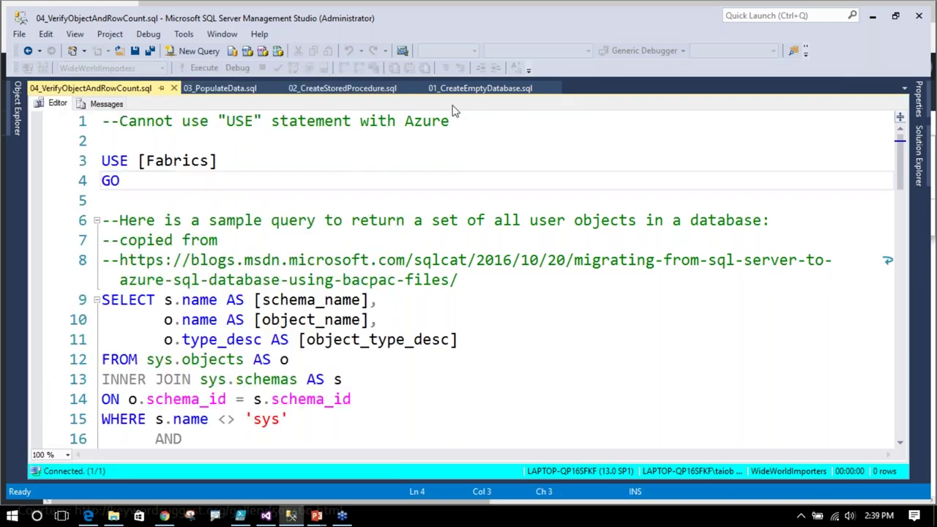
- Look through the 01_CreateEmptyDatabase, 03_PopulateData and 02_CreateStoredProcedure script tabs
{"action": "left_click", "coordinate": [476, 90]}
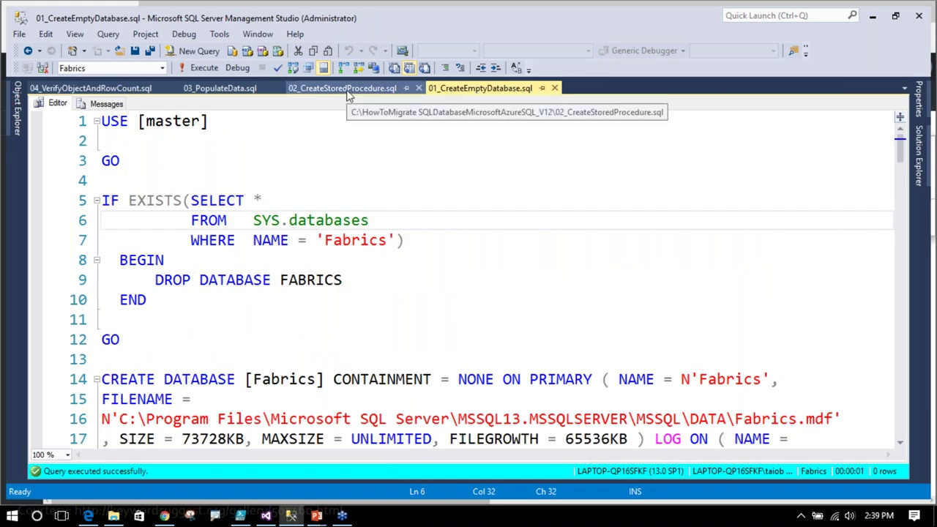
{"action": "scroll", "coordinate": [367, 243], "scroll_direction": "down", "scroll_amount": 2}
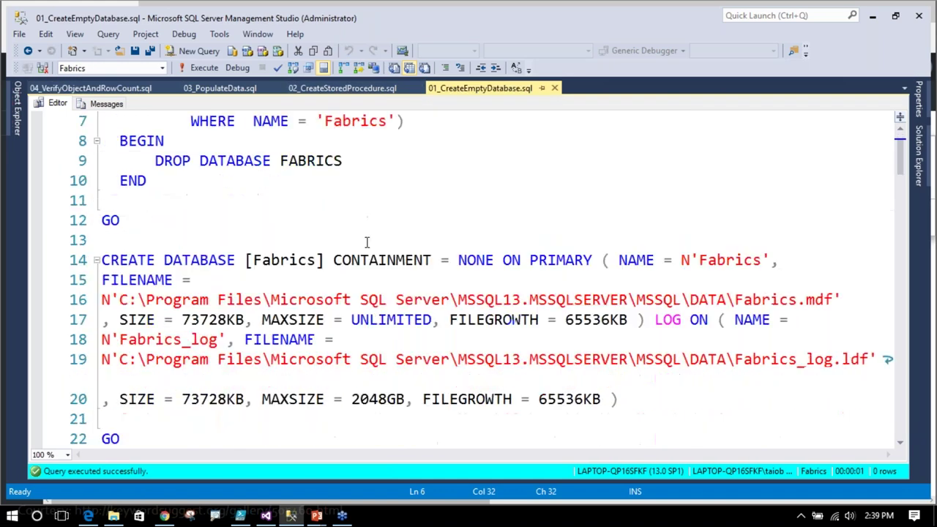
{"action": "scroll", "coordinate": [366, 242], "scroll_direction": "up", "scroll_amount": 2}
{"action": "left_click", "coordinate": [212, 94]}
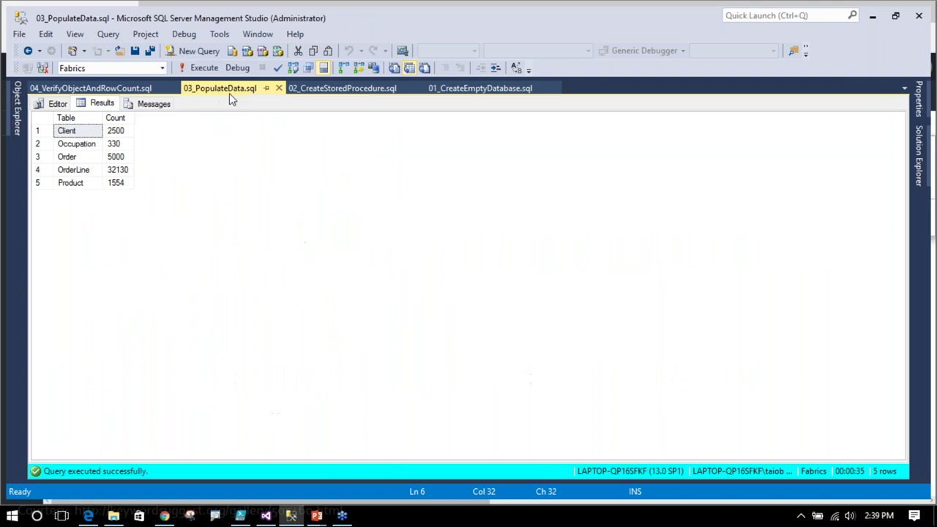
{"action": "left_click", "coordinate": [58, 103]}
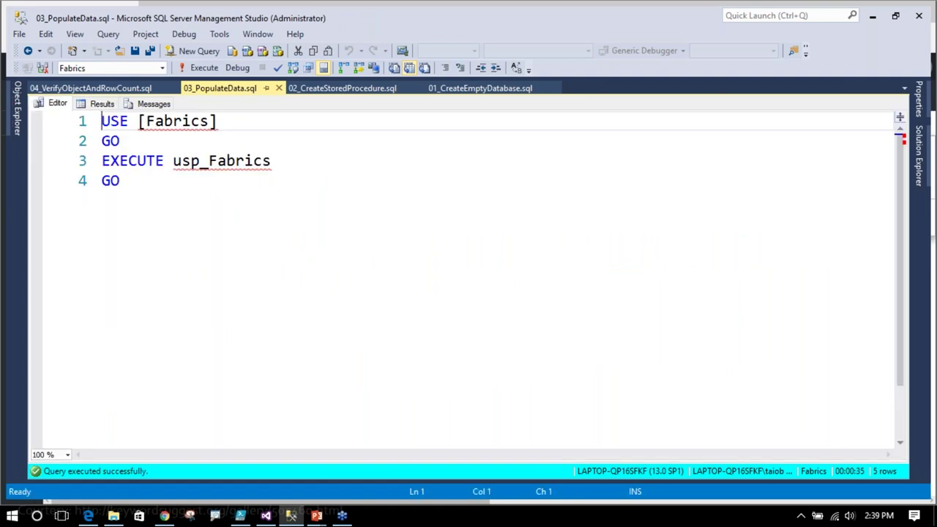
{"action": "left_click", "coordinate": [342, 88]}
{"action": "left_click", "coordinate": [57, 104]}
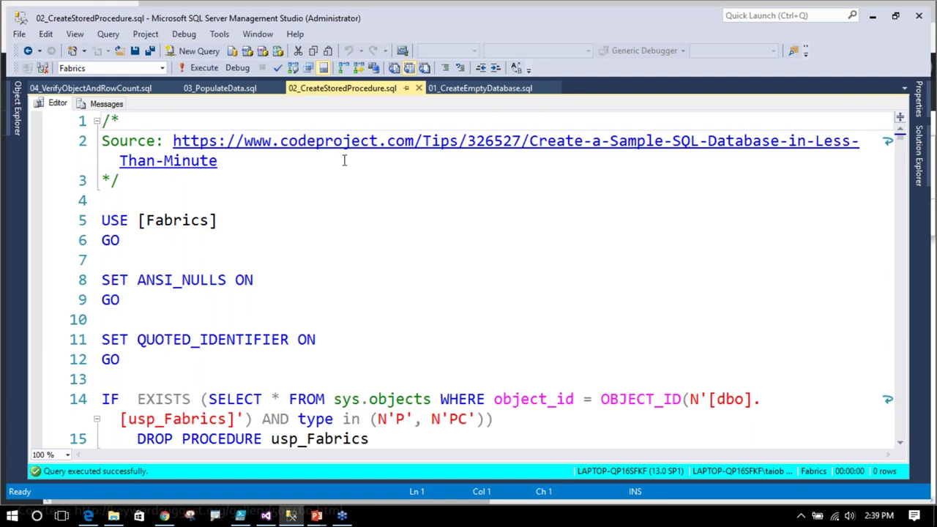
- Revisit the scripts, then slide Object Explorer open to show the connected servers and return to the portal
{"action": "left_click", "coordinate": [480, 87]}
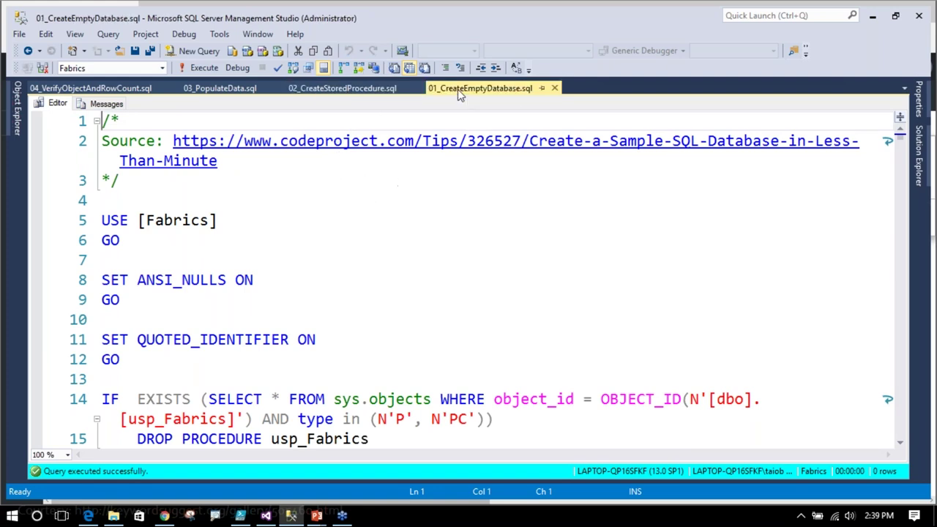
{"action": "left_click", "coordinate": [326, 93]}
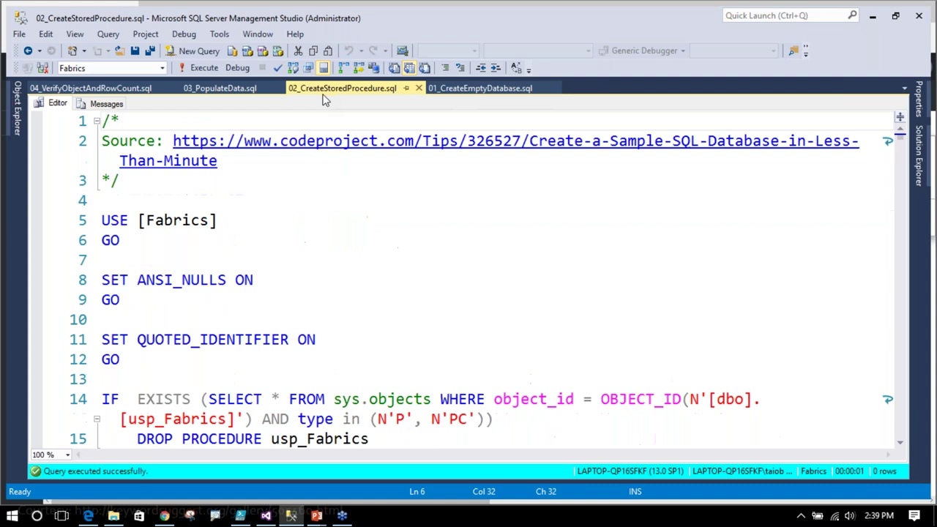
{"action": "left_click", "coordinate": [213, 89]}
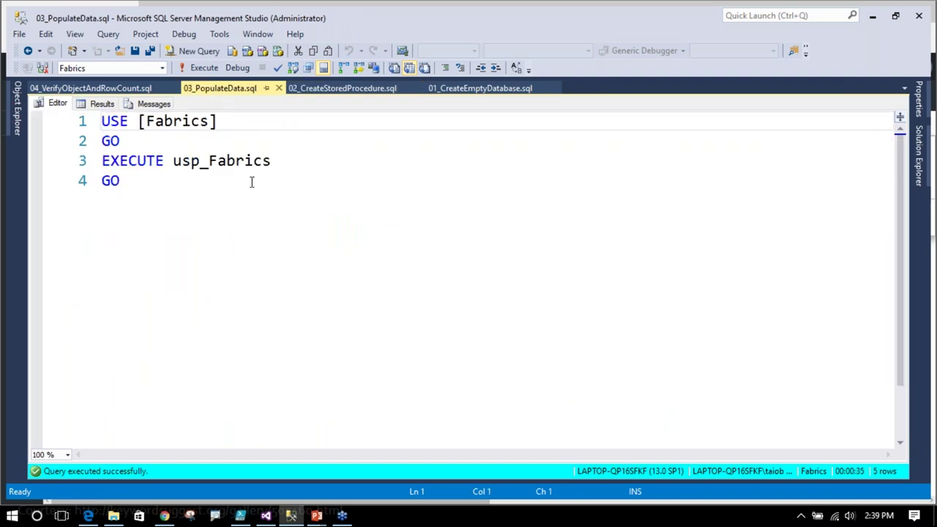
{"action": "left_click", "coordinate": [17, 109]}
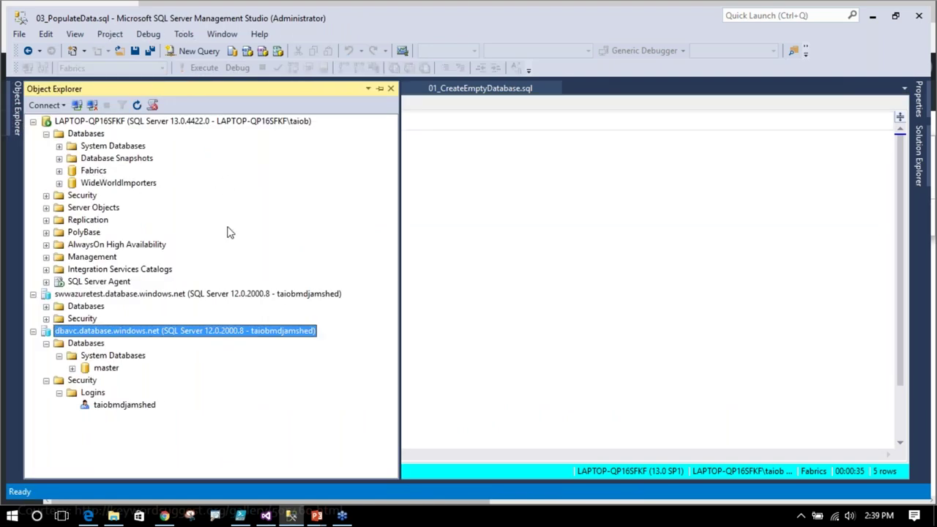
{"action": "left_click", "coordinate": [87, 515]}
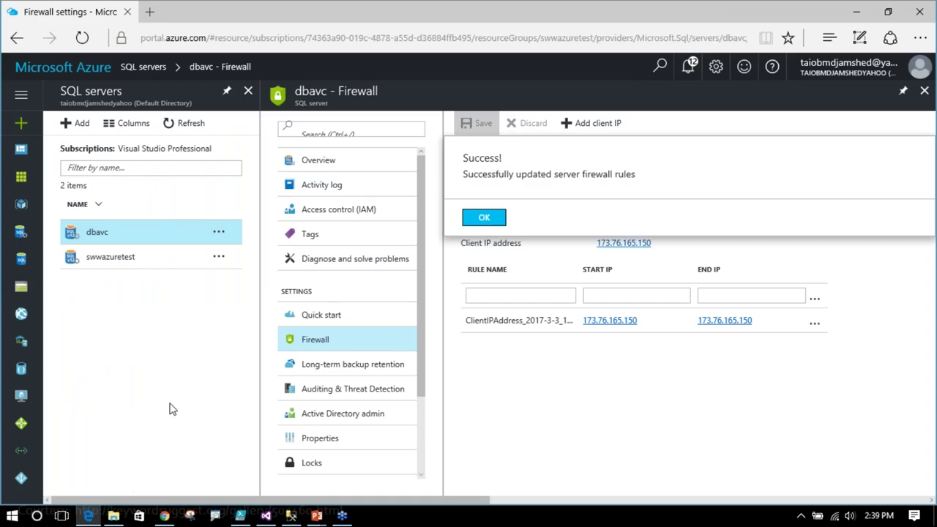
- Open swwazuretest in the portal, disconnect dbavc in SSMS, and expand swwazuretest's databases to master
{"action": "left_click", "coordinate": [111, 266]}
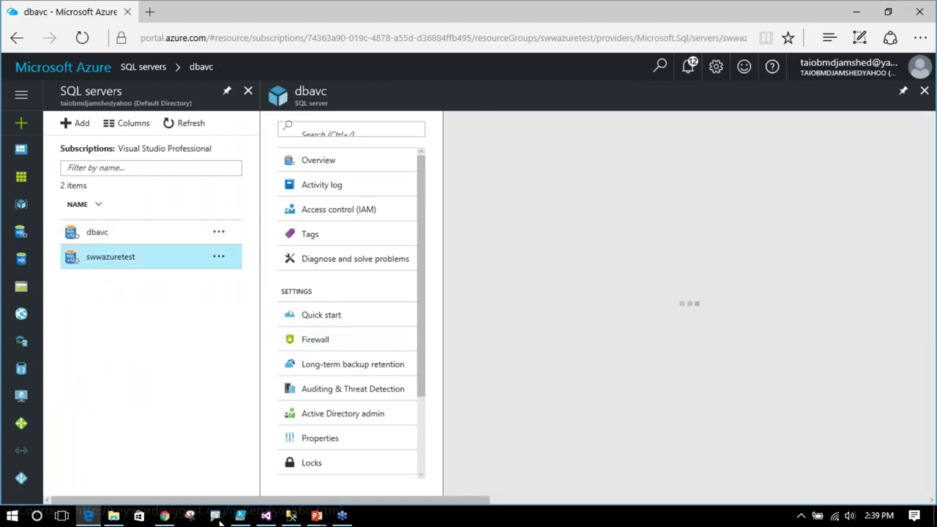
{"action": "left_click", "coordinate": [292, 515]}
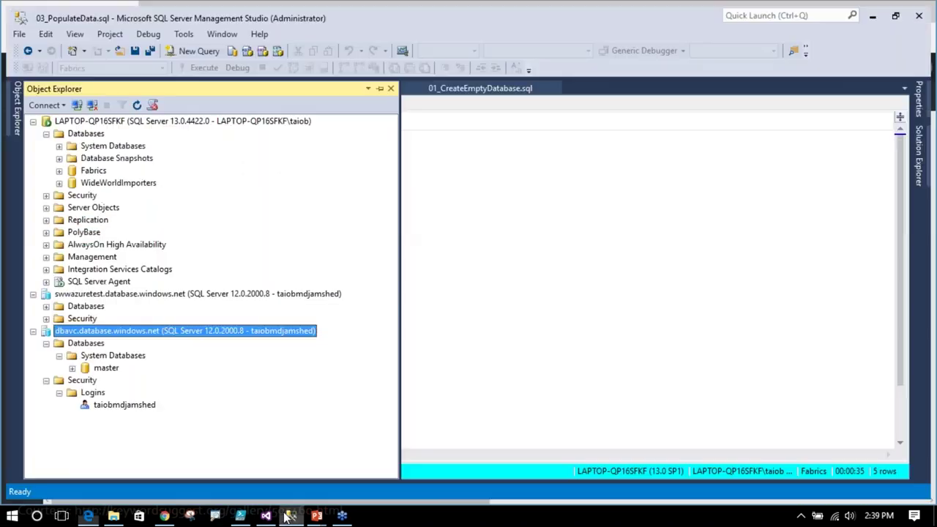
{"action": "left_click", "coordinate": [46, 306]}
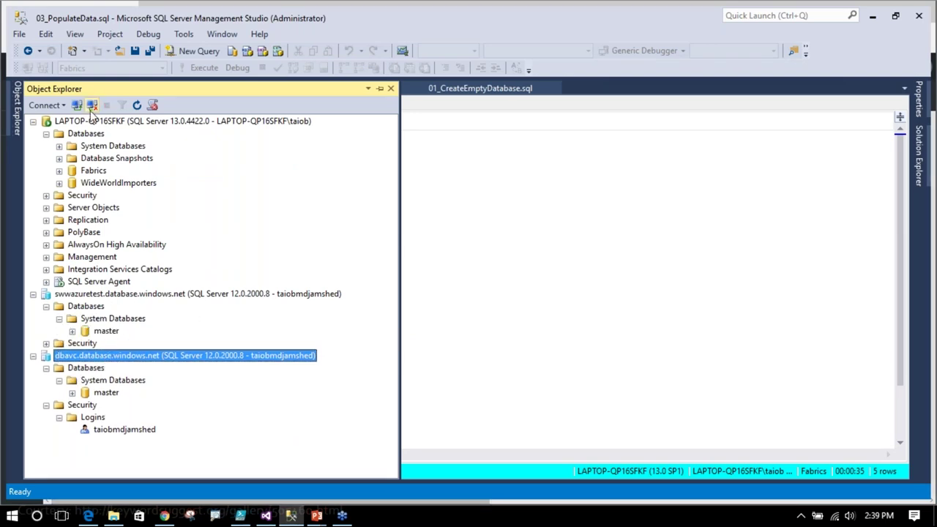
{"action": "left_click", "coordinate": [92, 107]}
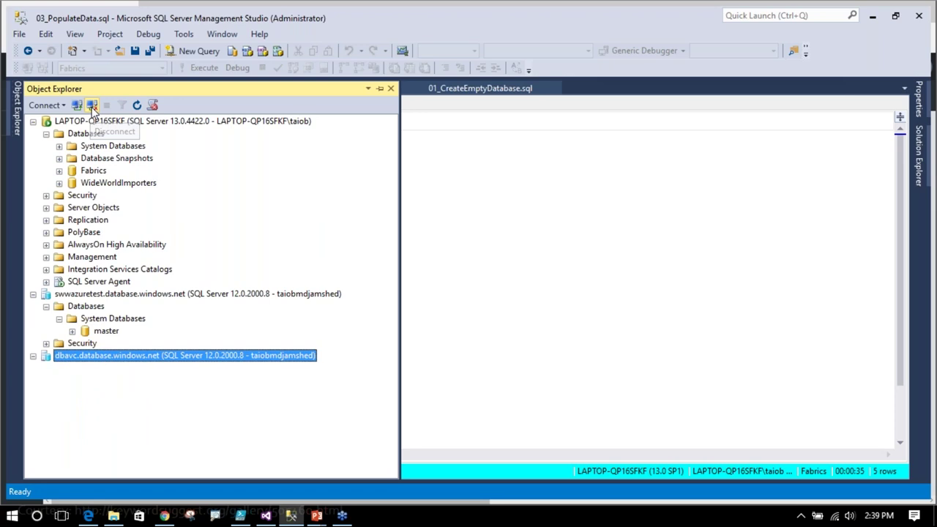
{"action": "left_click", "coordinate": [73, 332]}
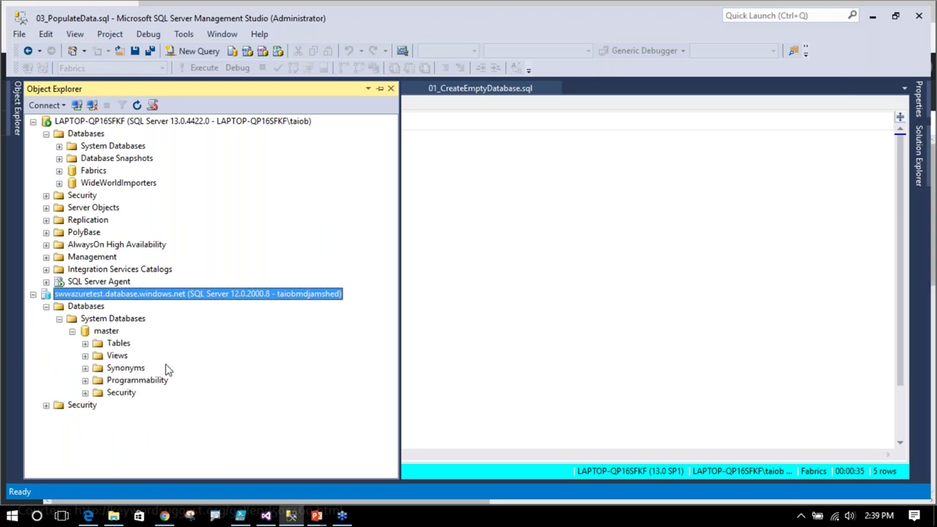
{"action": "left_click", "coordinate": [71, 331]}
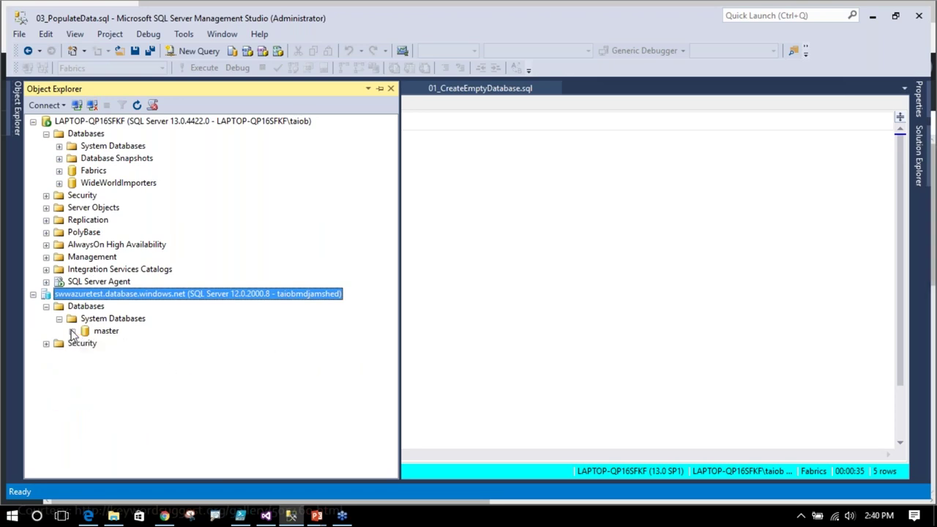
{"action": "left_click", "coordinate": [94, 171]}
- Launch Deploy Database to Azure SQL for Fabrics and connect to swwazuretest.database.windows.net as target
{"action": "right_click", "coordinate": [93, 172]}
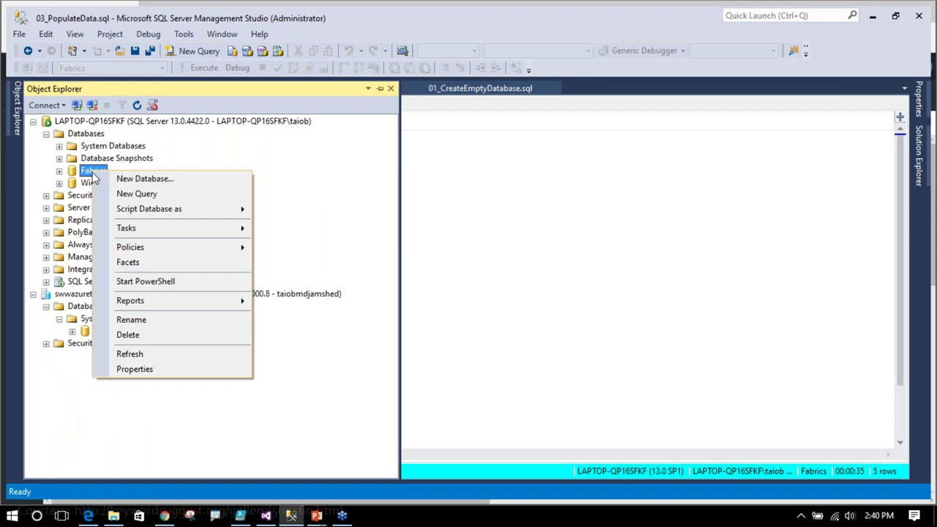
{"action": "mouse_move", "coordinate": [146, 230]}
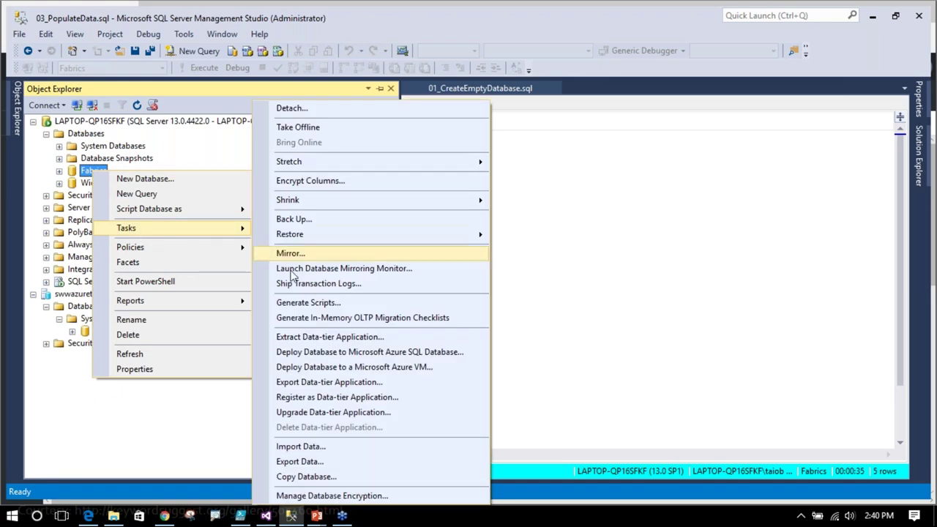
{"action": "left_click", "coordinate": [334, 354]}
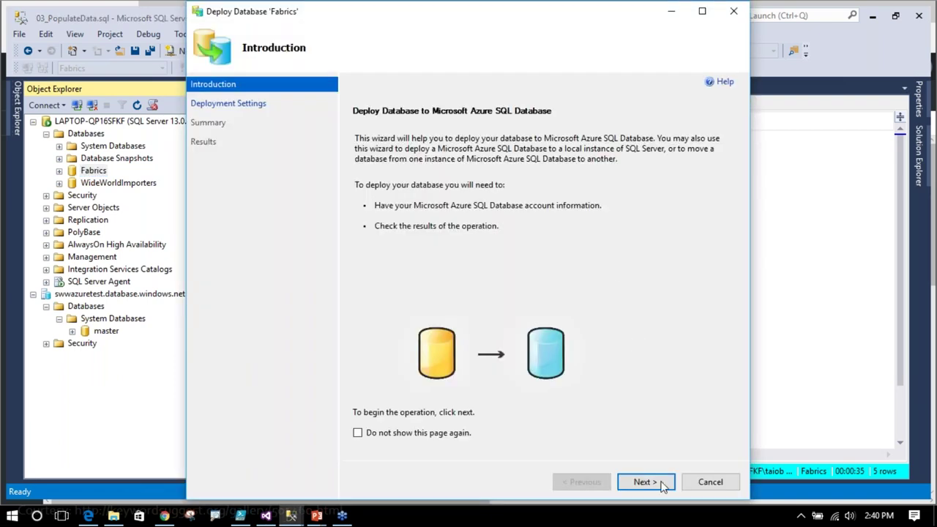
{"action": "left_click", "coordinate": [654, 486]}
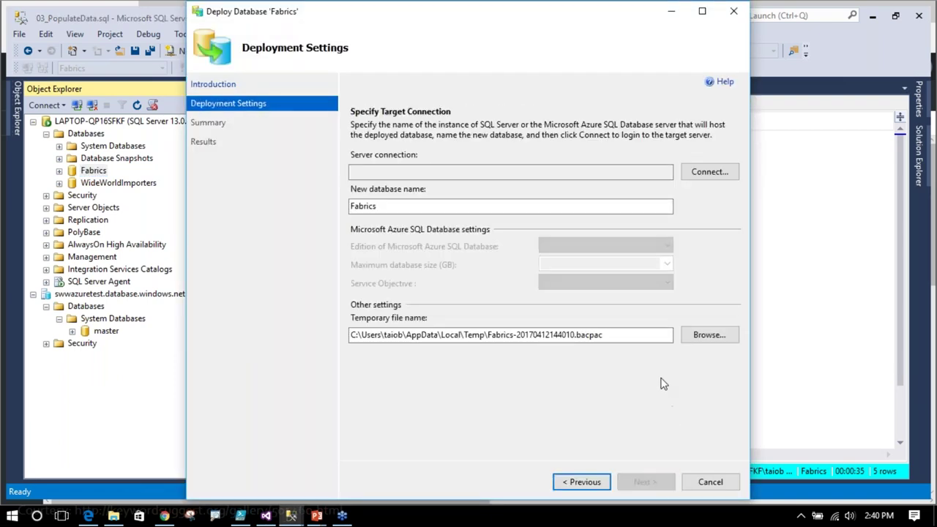
{"action": "left_click", "coordinate": [707, 175]}
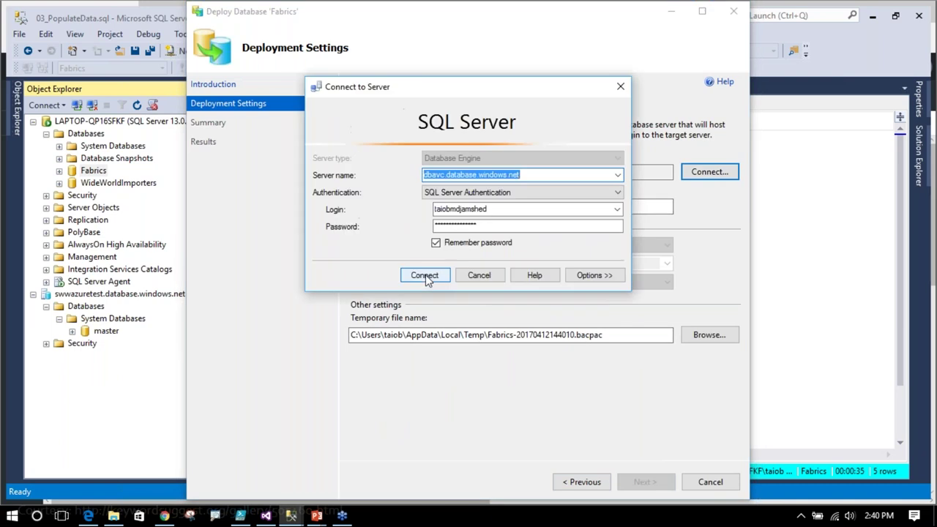
{"action": "left_click", "coordinate": [617, 175]}
{"action": "left_click", "coordinate": [505, 187]}
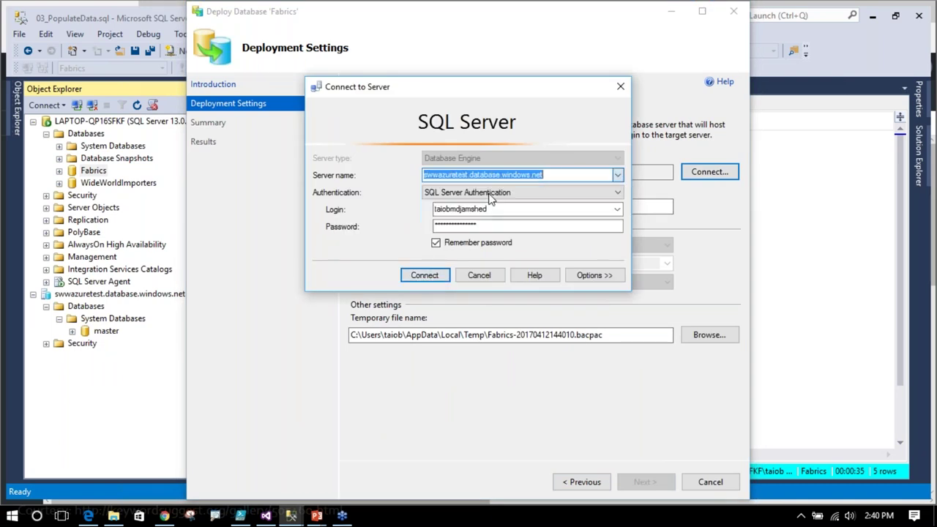
{"action": "left_click", "coordinate": [424, 276]}
{"action": "left_click", "coordinate": [396, 206]}
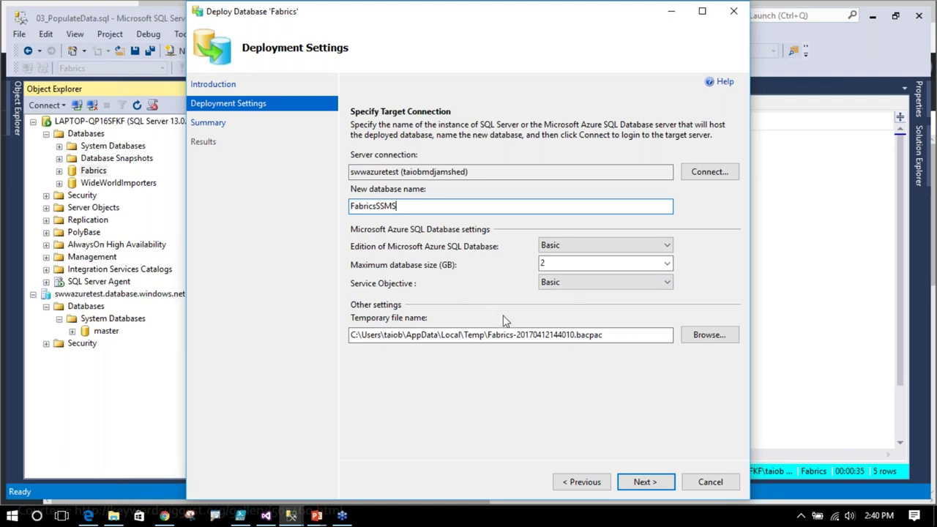
- Name the new database FabricsSSMS, keep Basic edition with 2 GB, and go to the Summary
{"action": "left_click", "coordinate": [596, 246]}
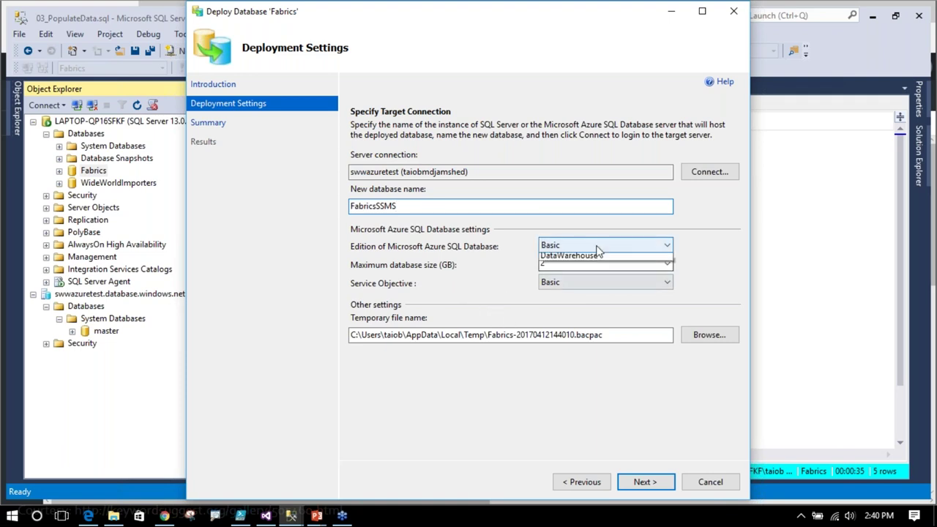
{"action": "left_click", "coordinate": [498, 282]}
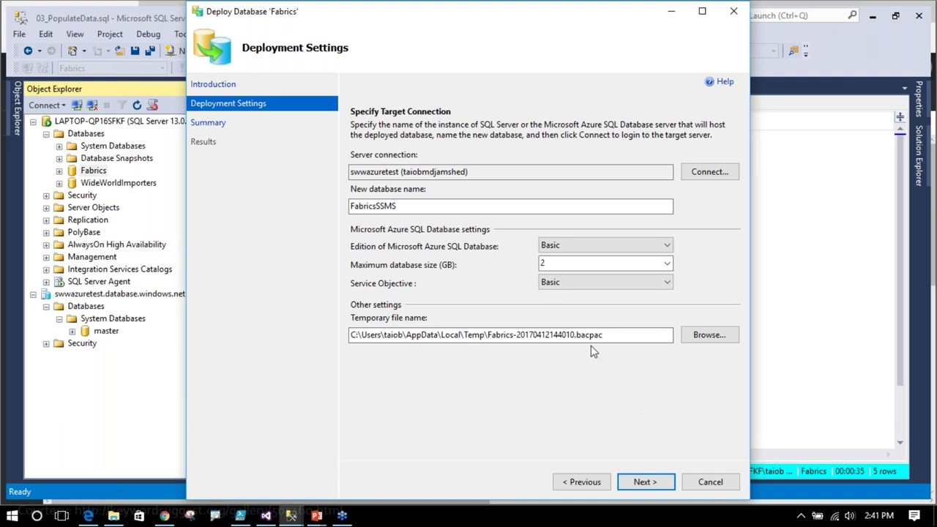
{"action": "left_click_drag", "start_coordinate": [575, 335], "coordinate": [605, 335]}
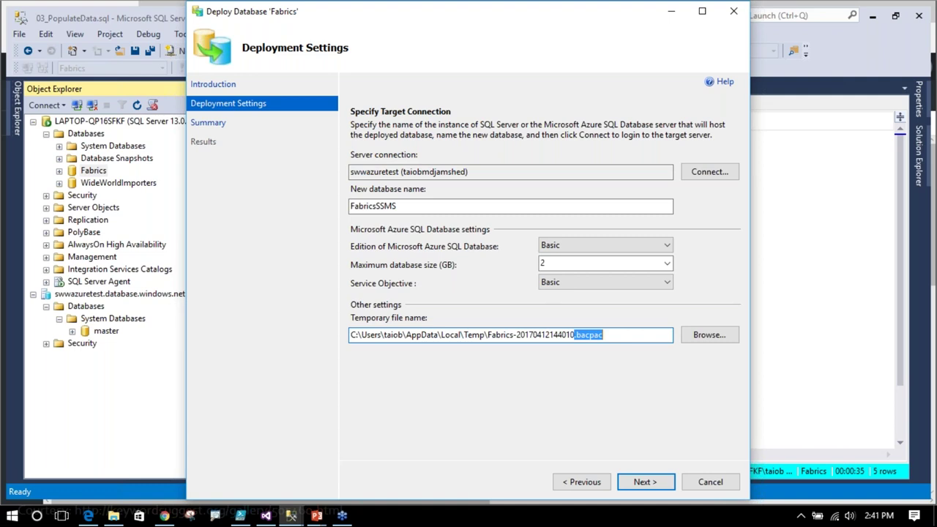
{"action": "left_click", "coordinate": [648, 482]}
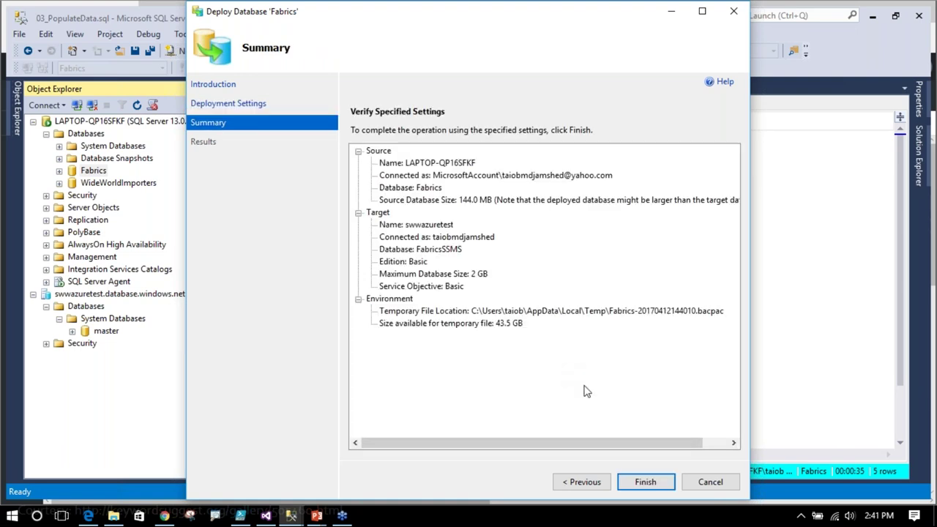
- Finish the Fabrics deployment to Azure and switch to File Explorer while it exports
{"action": "left_click", "coordinate": [645, 483]}
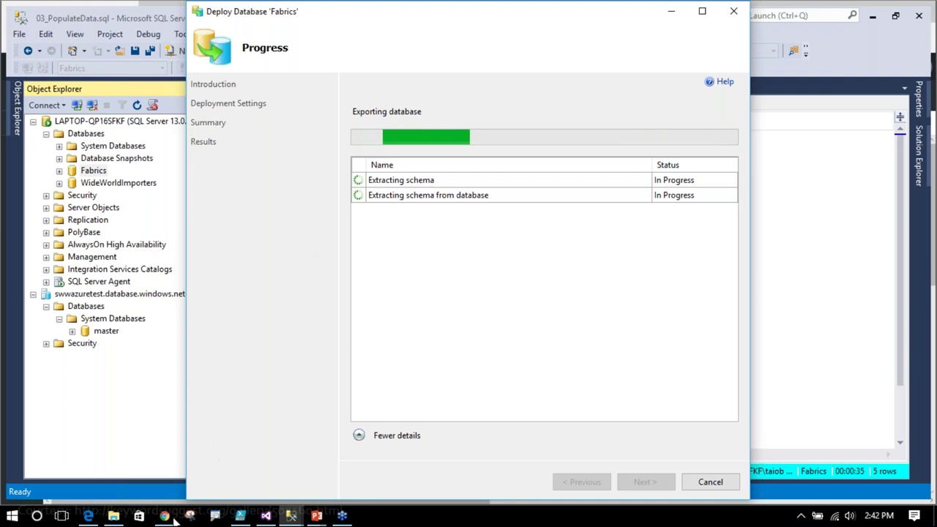
{"action": "left_click", "coordinate": [113, 516]}
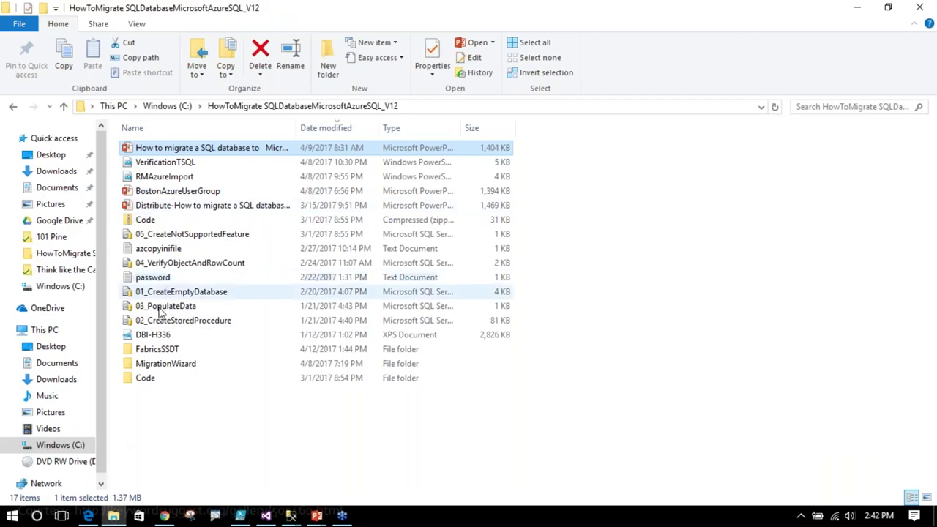
- Open the MigrationWizard folder and launch SQLAzureMW.exe
{"action": "double_click", "coordinate": [151, 365]}
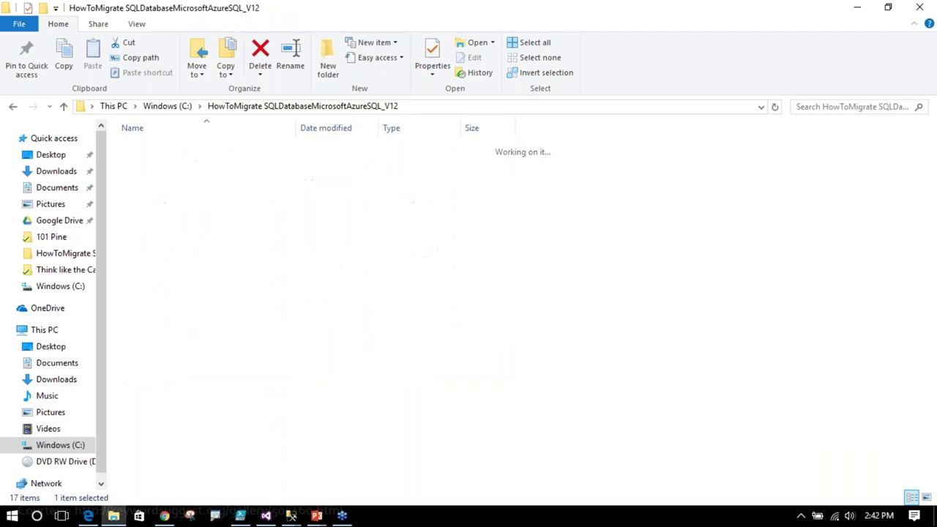
{"action": "scroll", "coordinate": [203, 408], "scroll_direction": "down", "scroll_amount": 1}
{"action": "left_click", "coordinate": [178, 383]}
{"action": "left_click", "coordinate": [178, 382]}
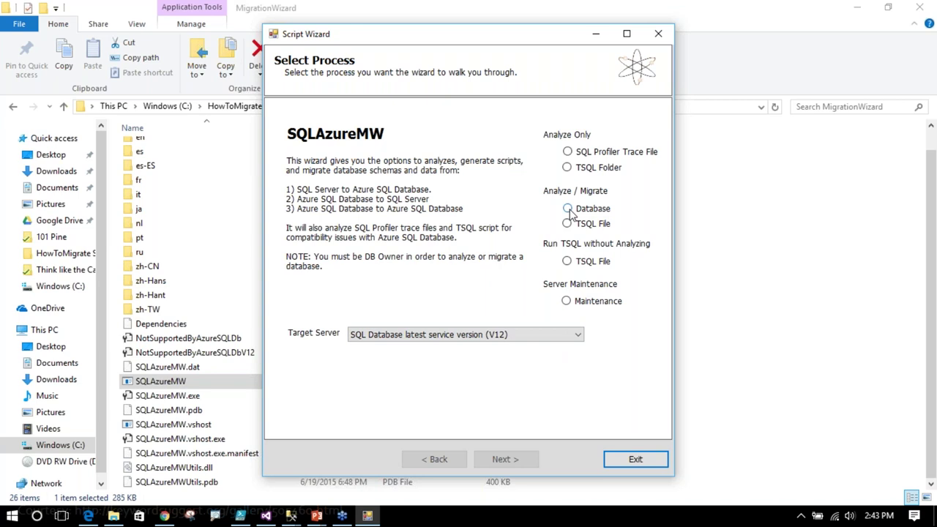
- Choose Analyze/Migrate Database and connect to the localhost Fabrics database as source
{"action": "left_click", "coordinate": [570, 210]}
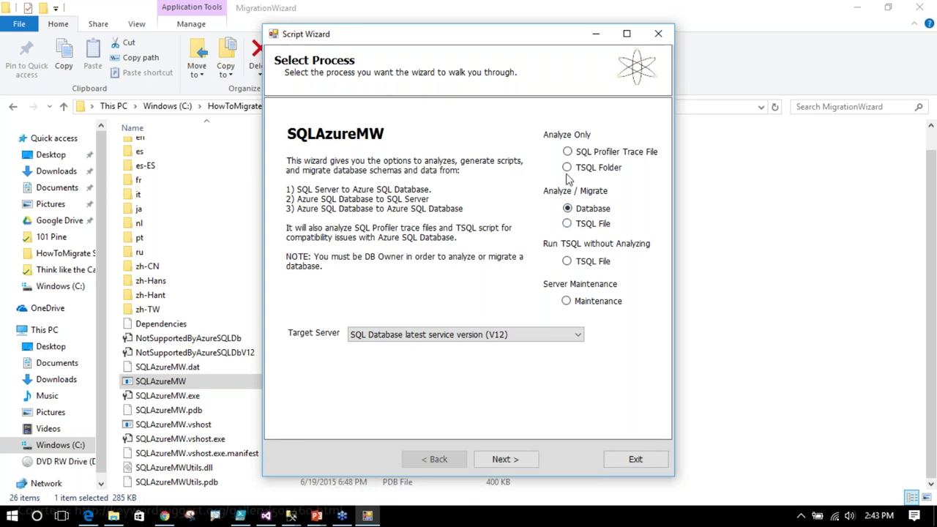
{"action": "left_click", "coordinate": [506, 458]}
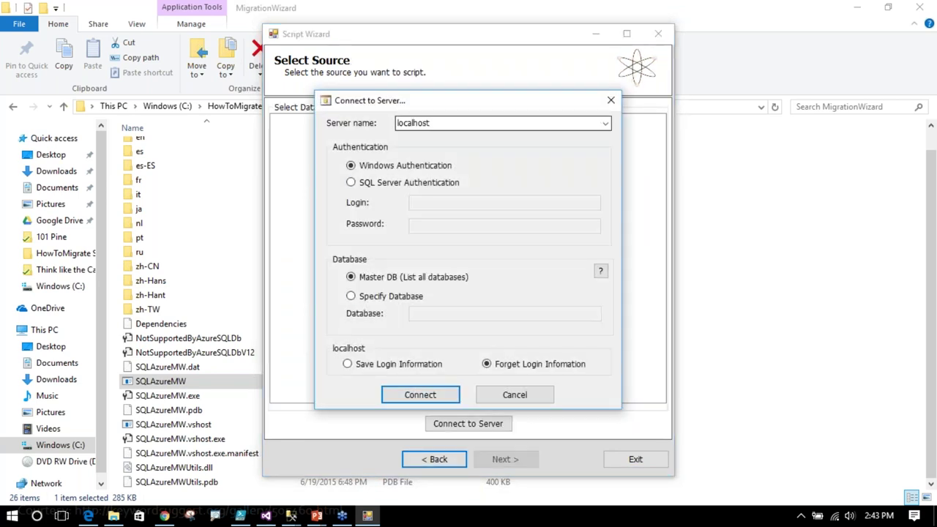
{"action": "left_click", "coordinate": [420, 399]}
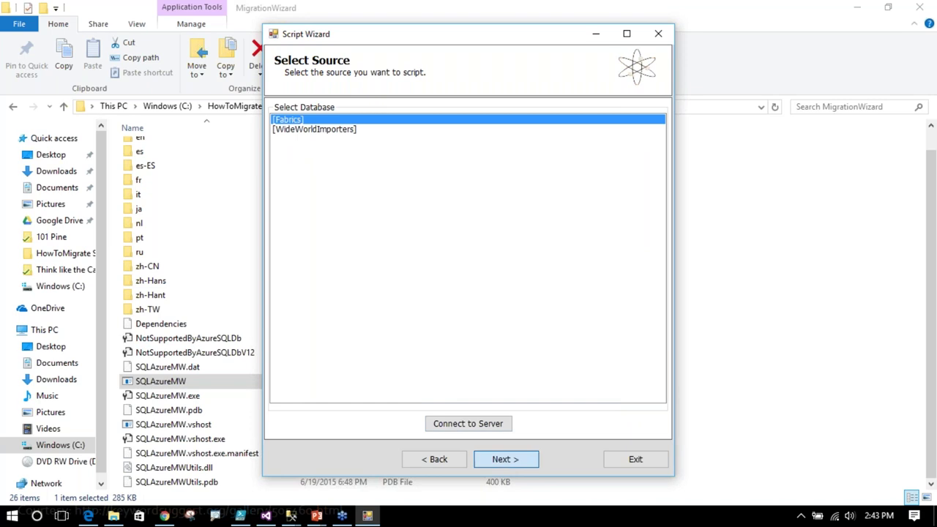
{"action": "left_click", "coordinate": [502, 460]}
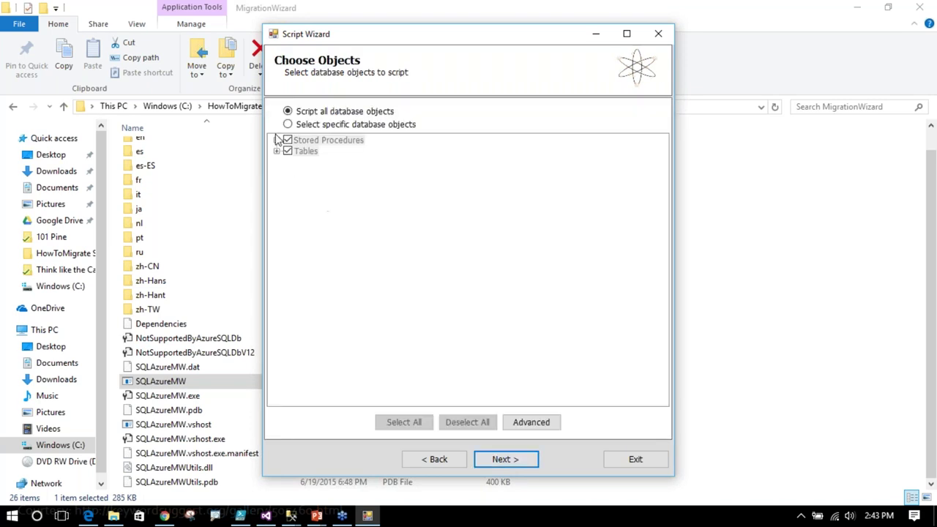
- Browse the objects, keep Script all database objects, leave Advanced options unchanged, and reach the Summary
{"action": "left_click", "coordinate": [288, 124]}
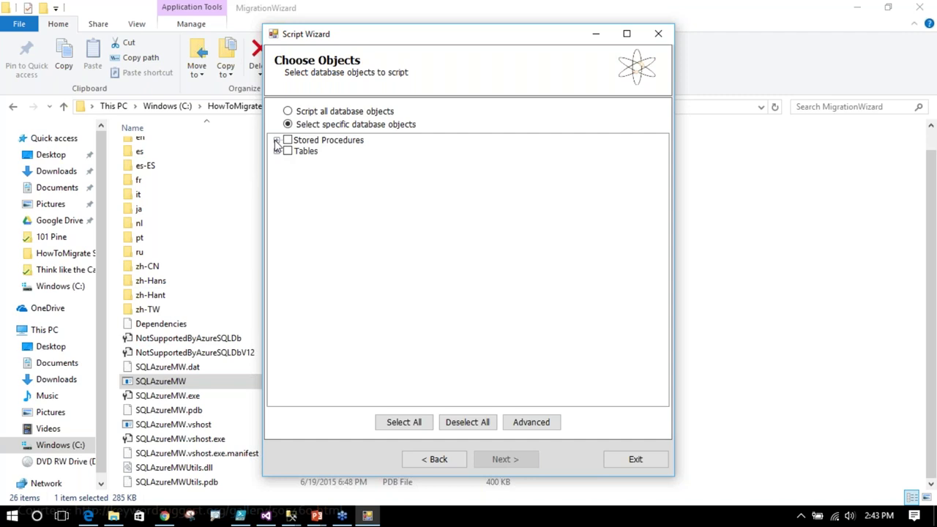
{"action": "left_click", "coordinate": [277, 140]}
{"action": "left_click", "coordinate": [276, 162]}
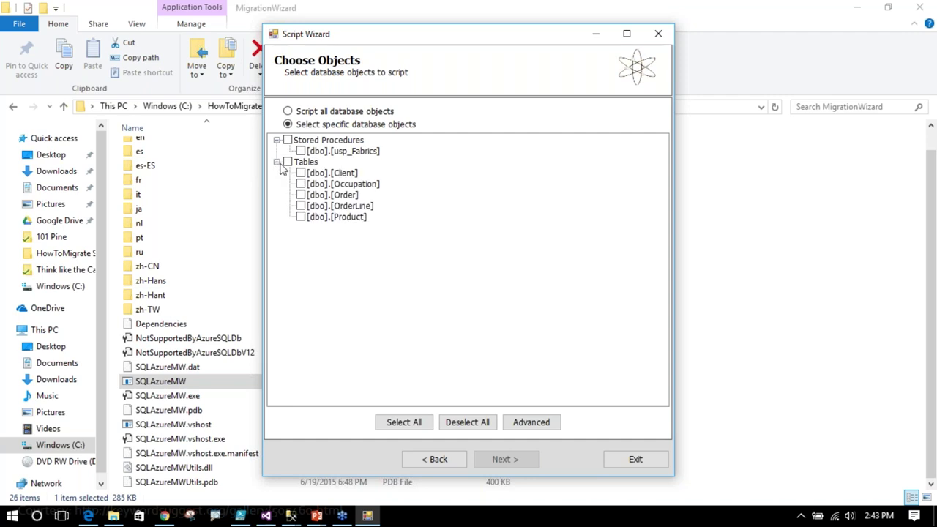
{"action": "left_click", "coordinate": [301, 206]}
{"action": "left_click", "coordinate": [288, 111]}
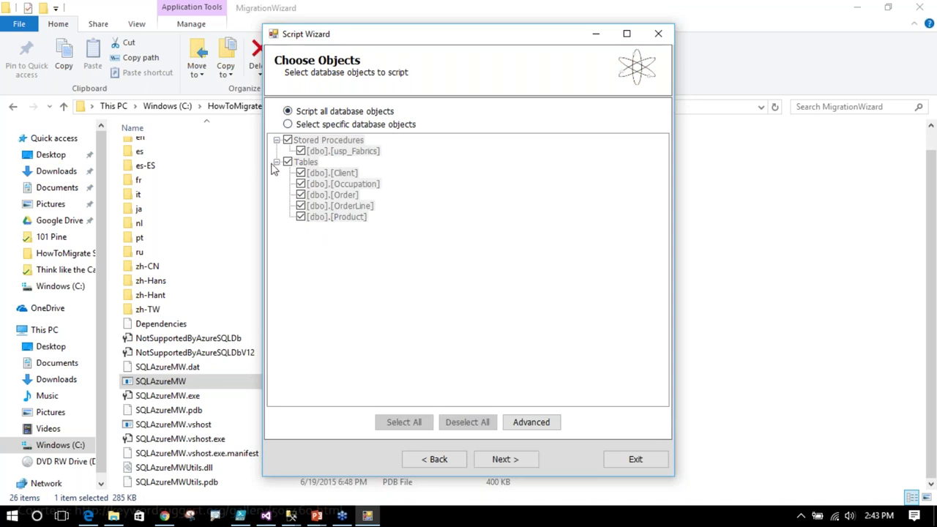
{"action": "left_click", "coordinate": [531, 422]}
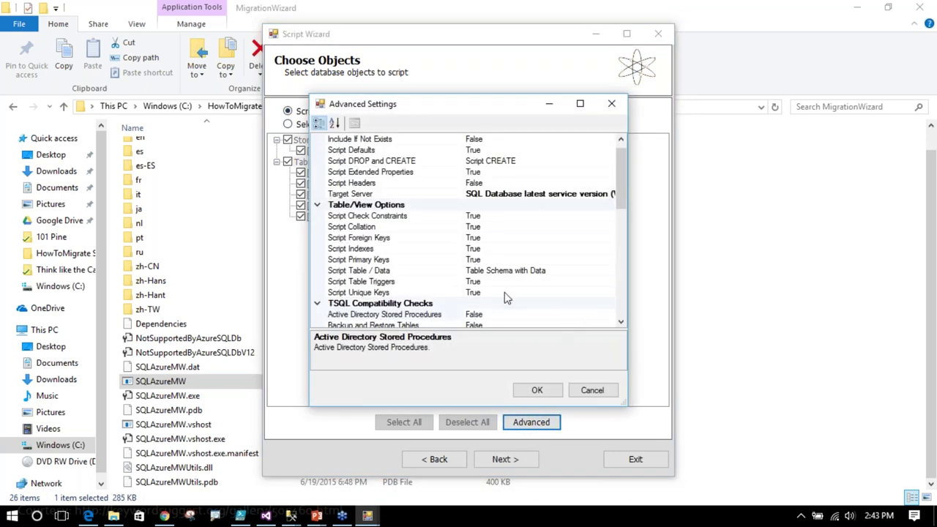
{"action": "mouse_move", "coordinate": [619, 167]}
{"action": "left_mouse_down"}
{"action": "mouse_move", "coordinate": [623, 282]}
{"action": "mouse_move", "coordinate": [616, 156]}
{"action": "mouse_move", "coordinate": [622, 278]}
{"action": "mouse_move", "coordinate": [618, 166]}
{"action": "left_mouse_up"}
{"action": "left_click", "coordinate": [593, 392]}
{"action": "left_click", "coordinate": [512, 461]}
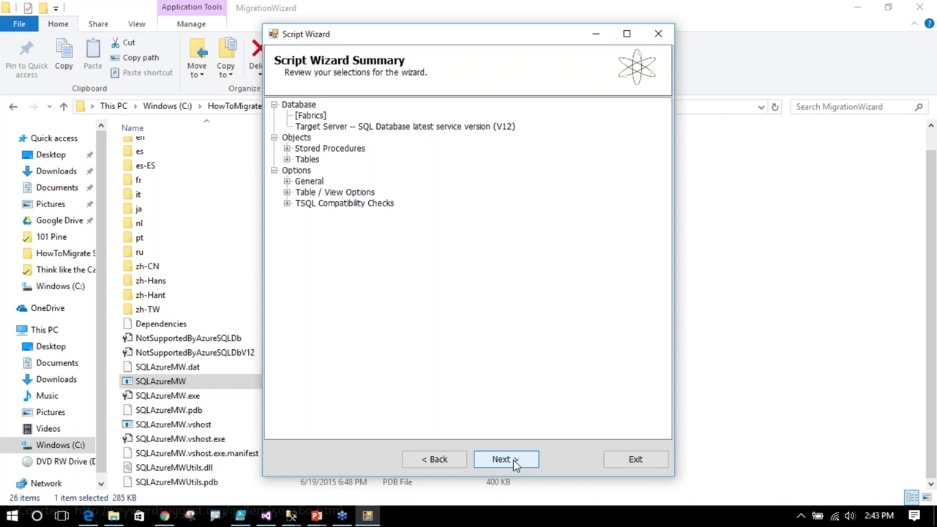
- Generate the Fabrics SQL script and BCP data files, checking SSMS deployment progress meanwhile
{"action": "left_click", "coordinate": [513, 460]}
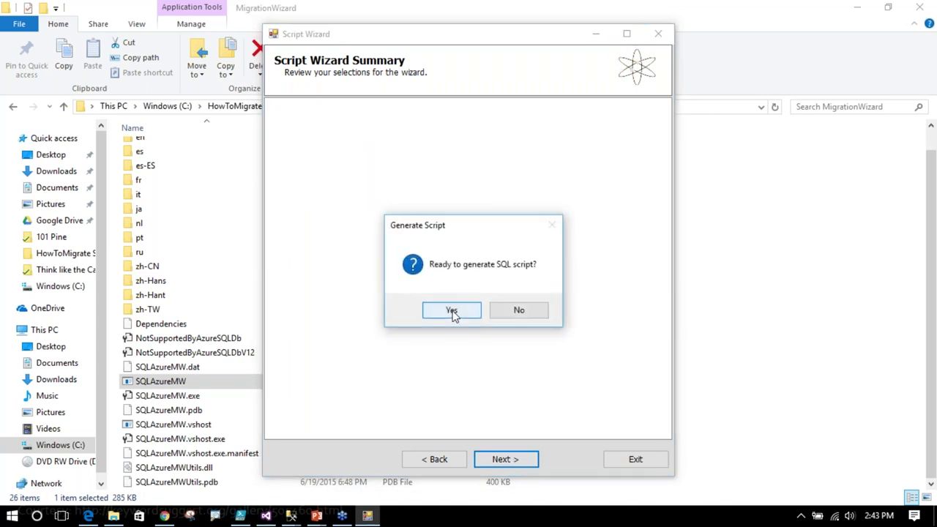
{"action": "left_click", "coordinate": [452, 311]}
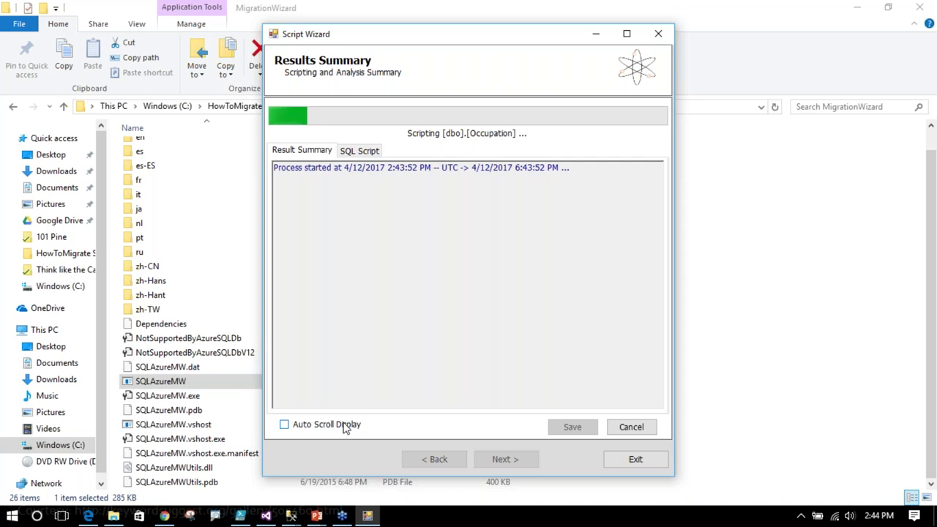
{"action": "left_click", "coordinate": [292, 517]}
{"action": "left_click", "coordinate": [342, 483]}
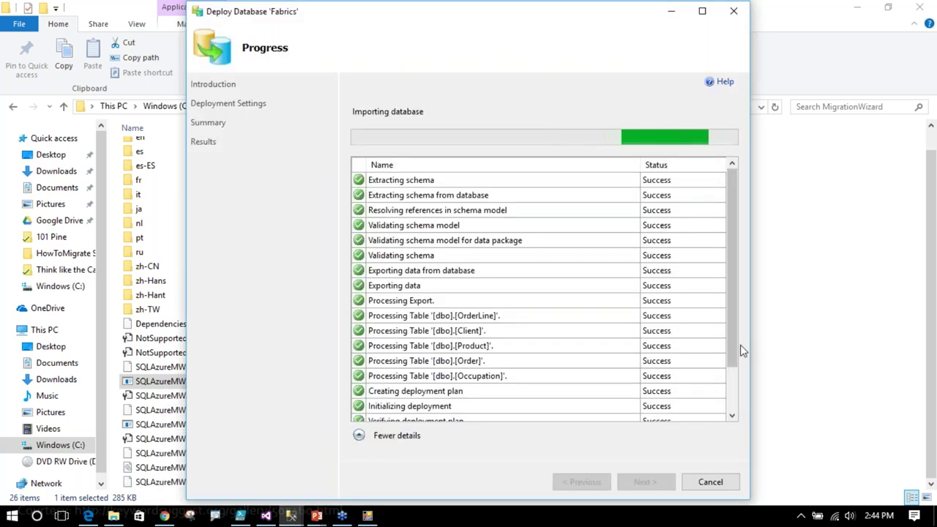
{"action": "left_click_drag", "start_coordinate": [731, 353], "coordinate": [730, 406]}
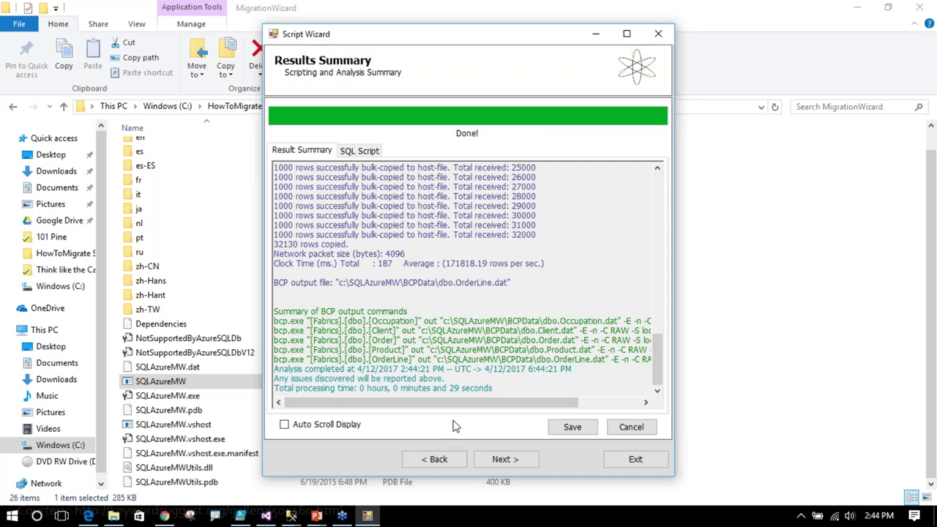
- Set the target server name to swwazuretest.database.windows.net
{"action": "left_click", "coordinate": [502, 459]}
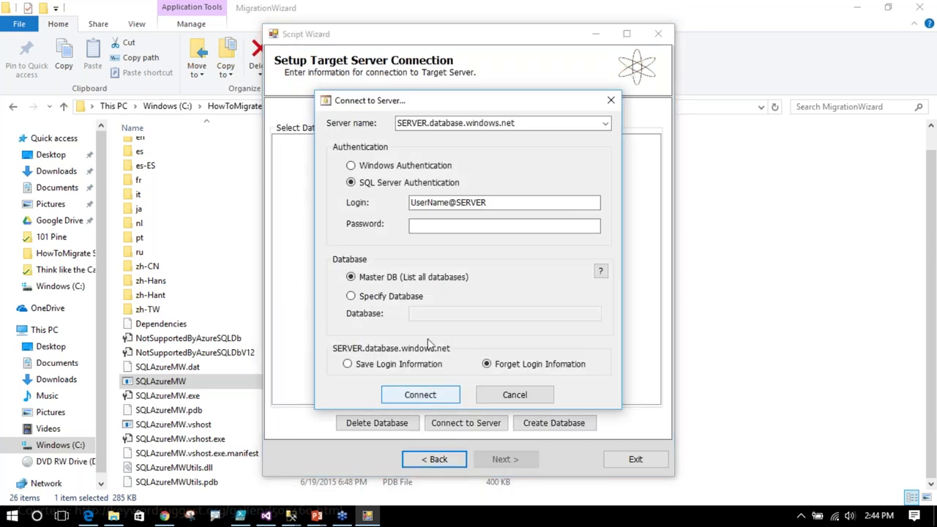
{"action": "double_click", "coordinate": [429, 123]}
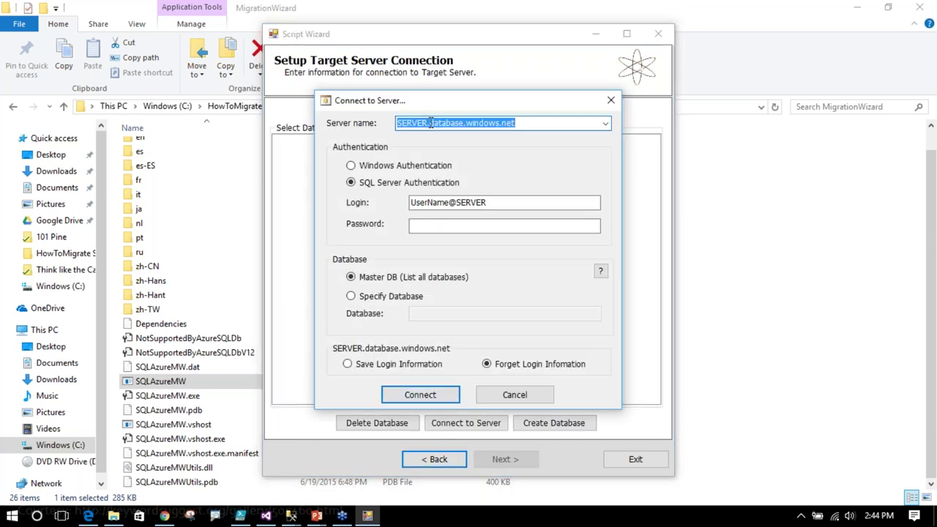
{"action": "left_click", "coordinate": [425, 123]}
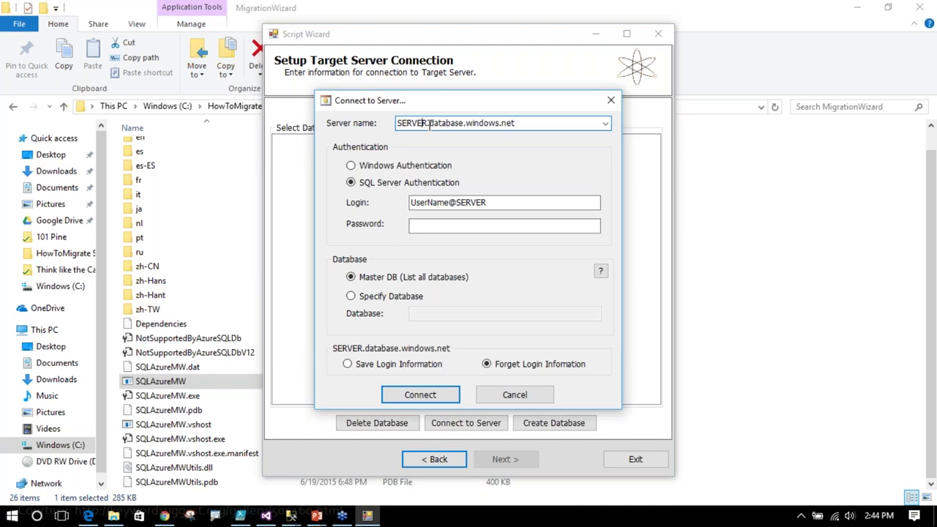
{"action": "key", "text": "BackSpace"}
{"action": "key", "text": "BackSpace"}
{"action": "key", "text": "BackSpace"}
{"action": "key", "text": "BackSpace"}
{"action": "key", "text": "BackSpace"}
{"action": "key", "text": "BackSpace"}
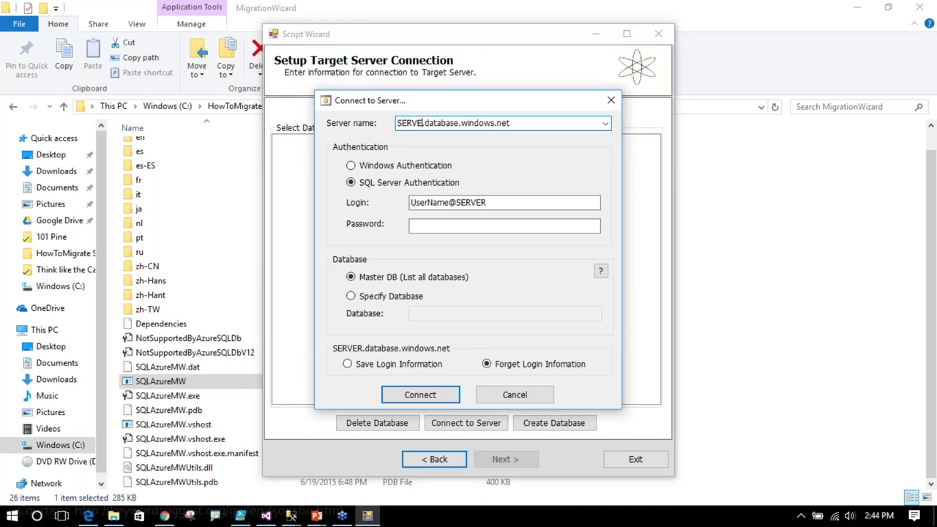
{"action": "type", "text": "swwaz"}
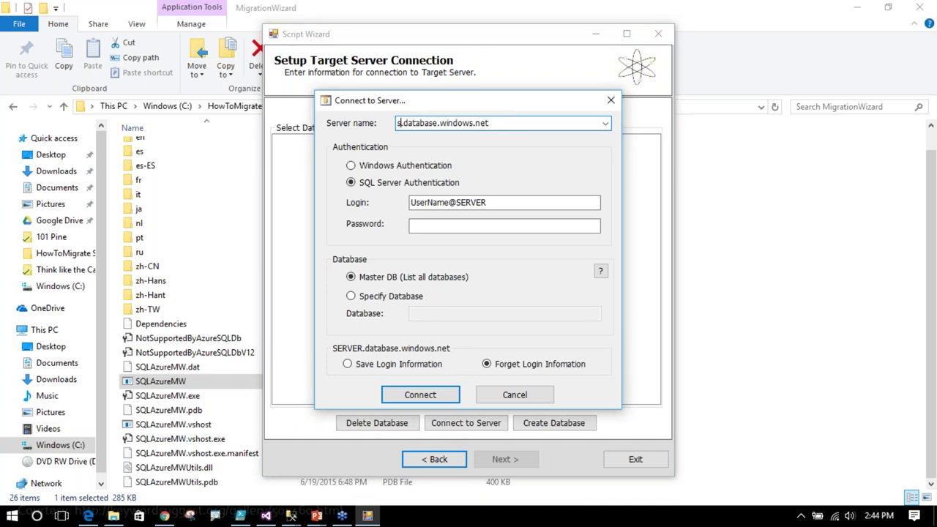
{"action": "type", "text": "ue"}
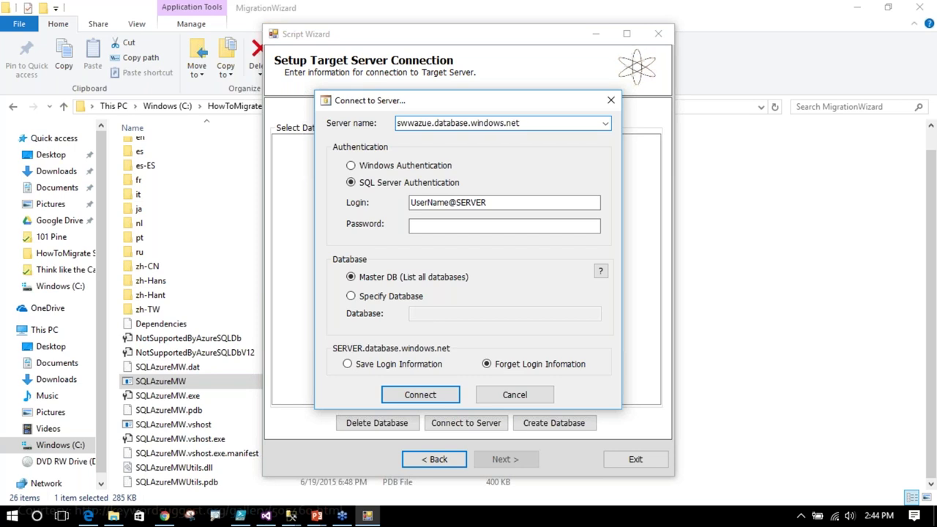
{"action": "key", "text": "BackSpace"}
{"action": "type", "text": "retest"}
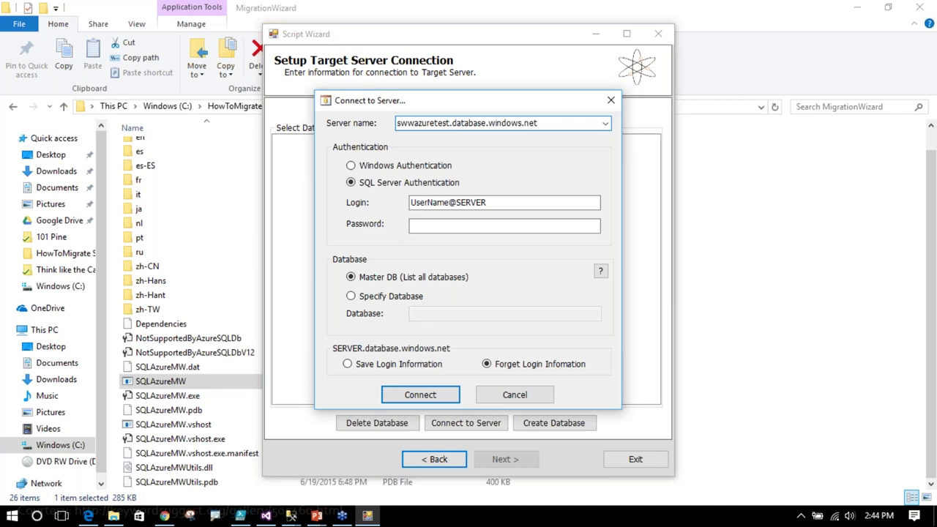
- Enter the server login and password with SQL Server Authentication and connect
{"action": "left_click_drag", "start_coordinate": [450, 203], "coordinate": [383, 218]}
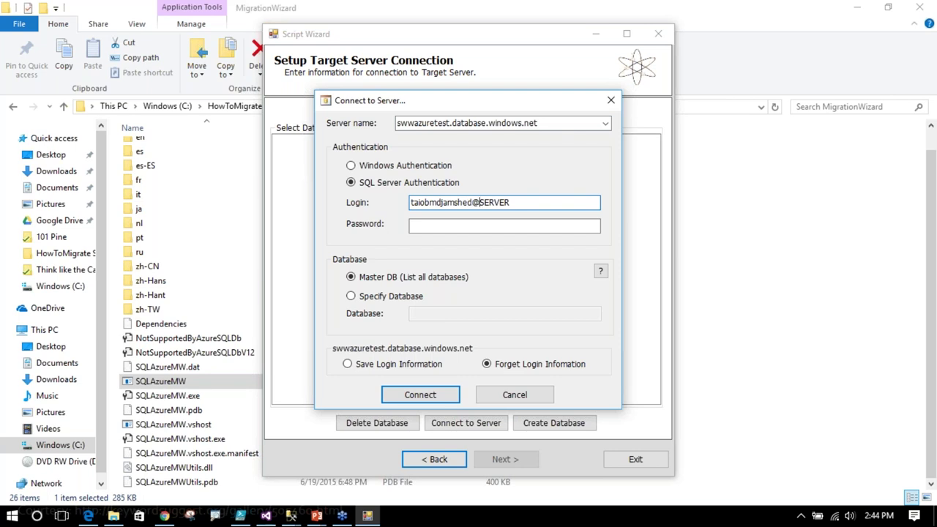
{"action": "key", "text": "Right"}
{"action": "key", "text": "Delete"}
{"action": "key", "text": "Delete"}
{"action": "key", "text": "Delete"}
{"action": "key", "text": "Delete"}
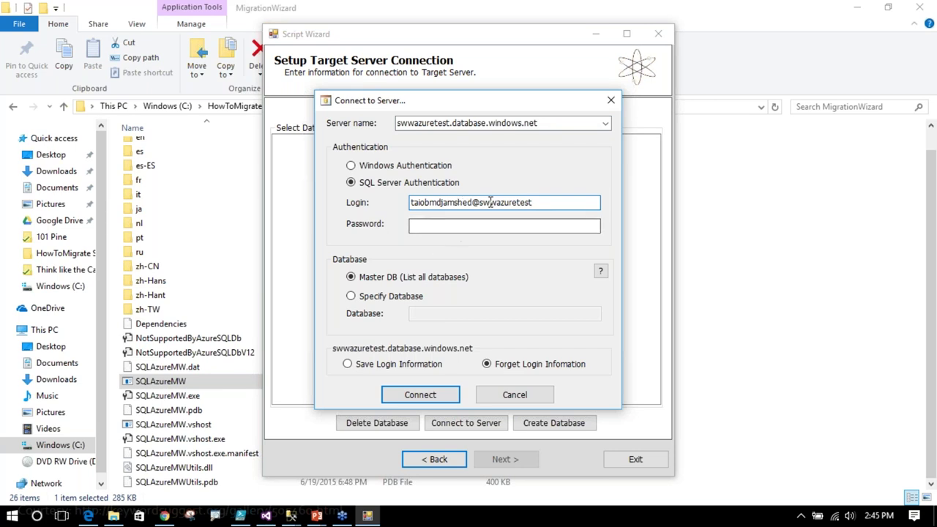
{"action": "left_click", "coordinate": [412, 226]}
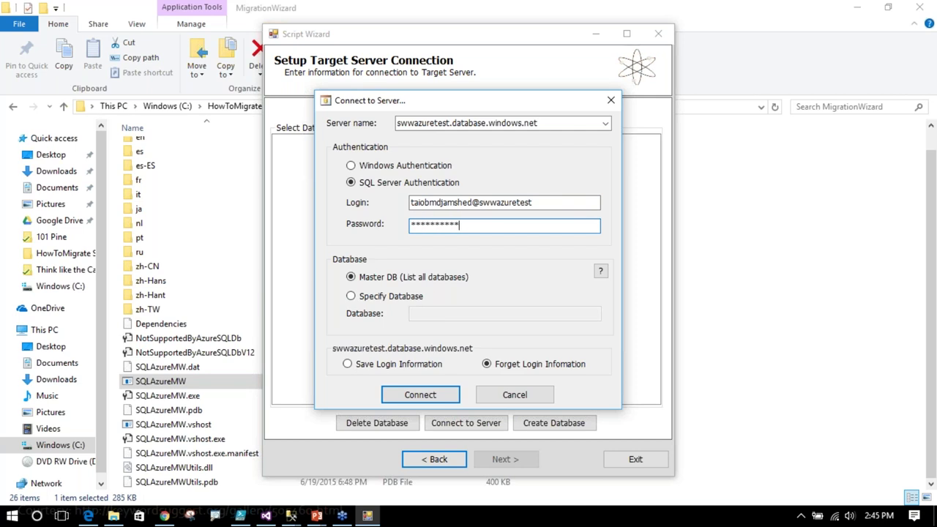
{"action": "left_click", "coordinate": [429, 402]}
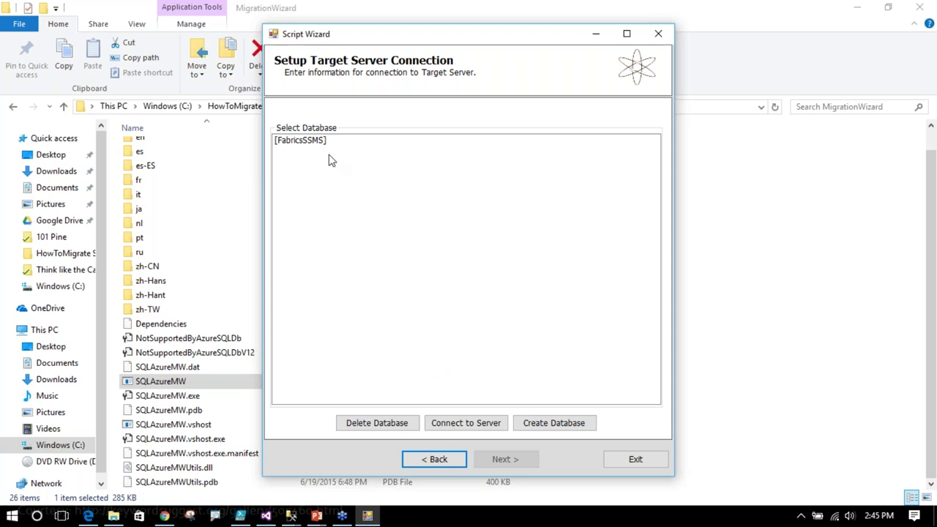
- Create a new Basic-tier Azure database named FabricsMW
{"action": "left_click", "coordinate": [548, 426]}
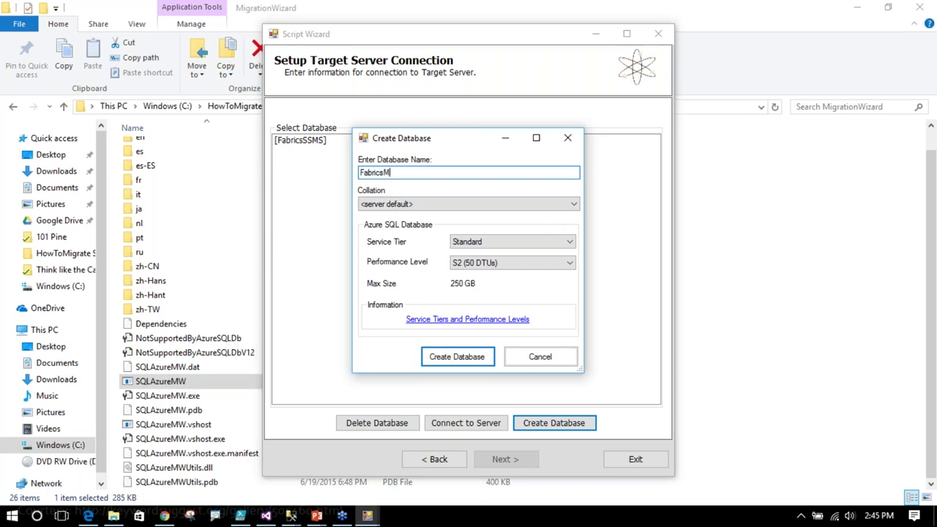
{"action": "left_click", "coordinate": [519, 245]}
{"action": "left_click", "coordinate": [484, 262]}
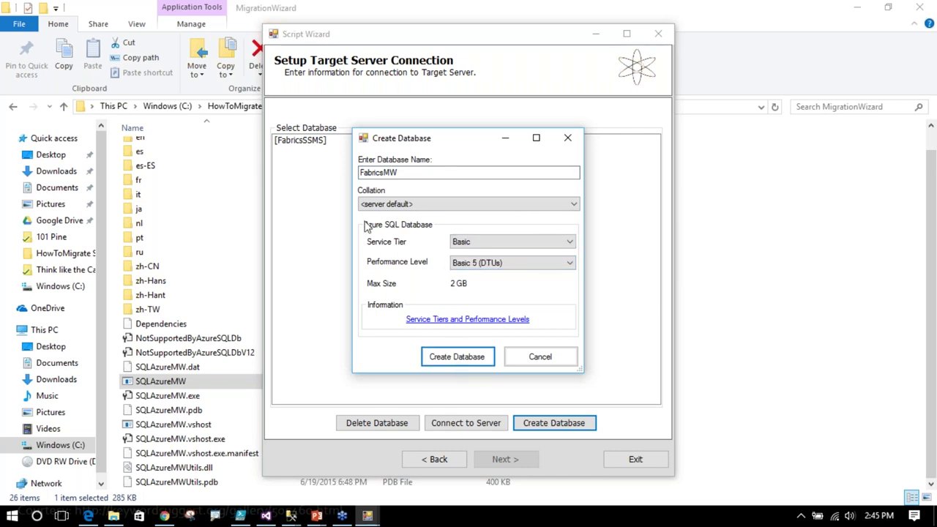
{"action": "left_click", "coordinate": [454, 361]}
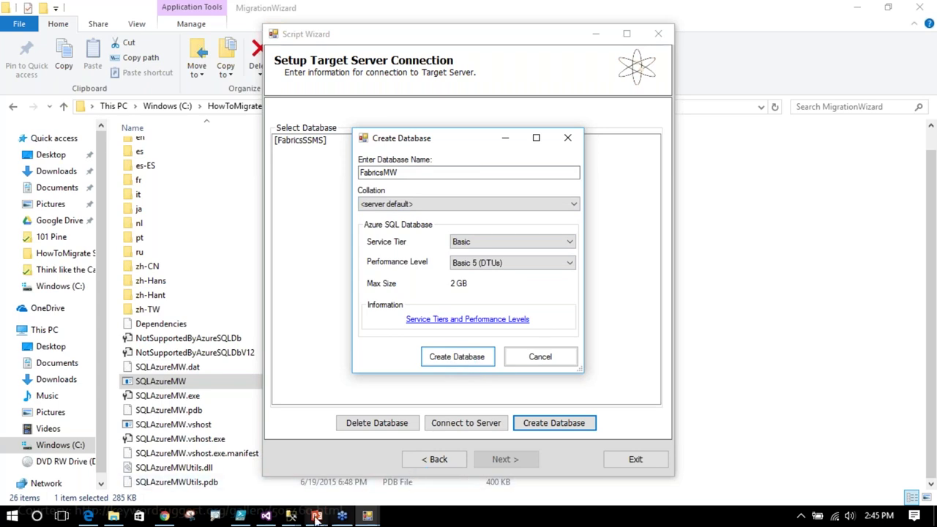
- Bring up the Deploy Database window showing the Fabrics deployment's Operation Complete results
{"action": "mouse_move", "coordinate": [293, 517]}
{"action": "left_click", "coordinate": [369, 465]}
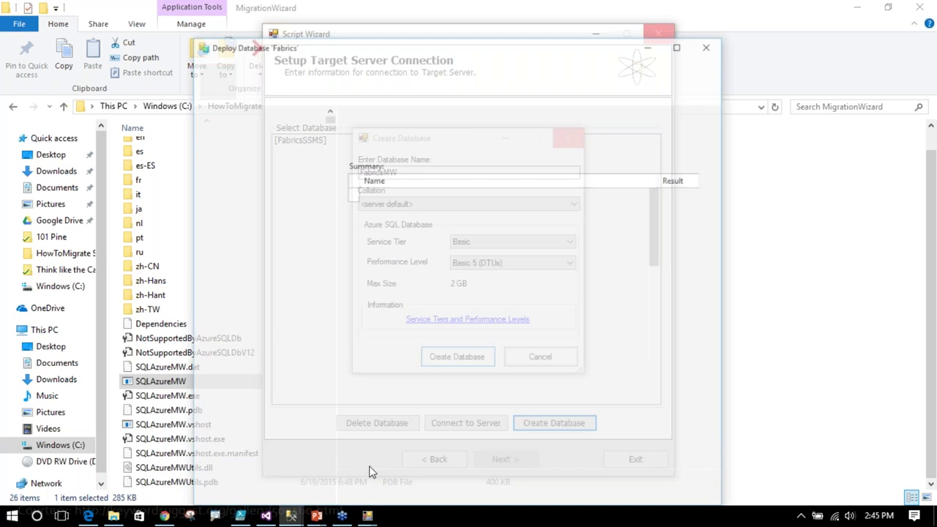
{"action": "scroll", "coordinate": [495, 366], "scroll_direction": "down", "scroll_amount": 7}
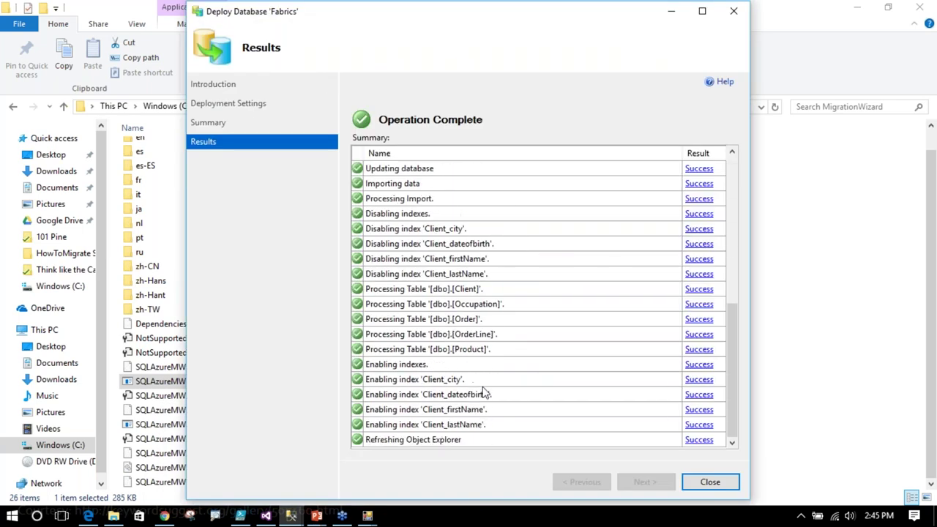
- Refresh the Azure server's database list in SSMS to confirm FabricsMW appears beside FabricsSSMS
{"action": "left_click", "coordinate": [699, 485]}
{"action": "left_click", "coordinate": [293, 517]}
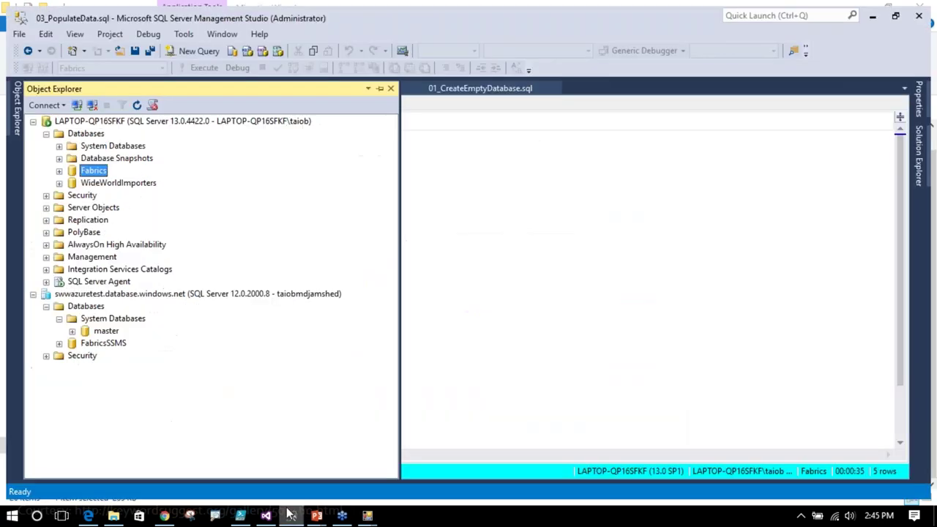
{"action": "left_click", "coordinate": [98, 307]}
{"action": "right_click", "coordinate": [98, 307]}
{"action": "left_click", "coordinate": [135, 420]}
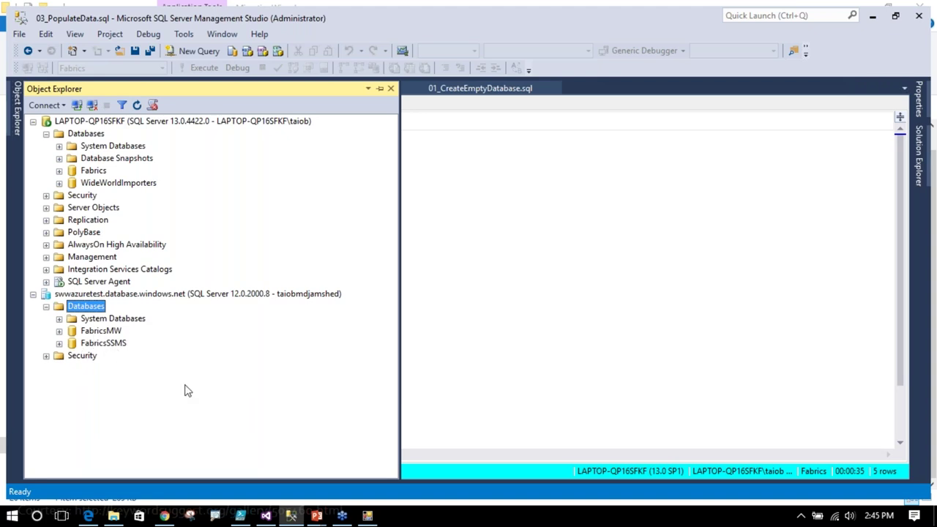
{"action": "left_click", "coordinate": [368, 516]}
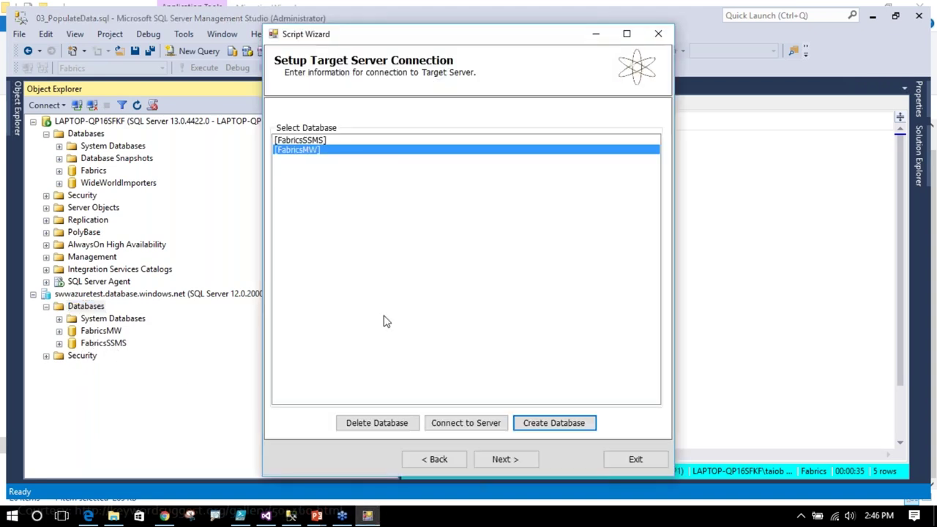
- Run the migration script against FabricsMW, uploading the Fabrics table data to Azure
{"action": "left_click", "coordinate": [530, 459]}
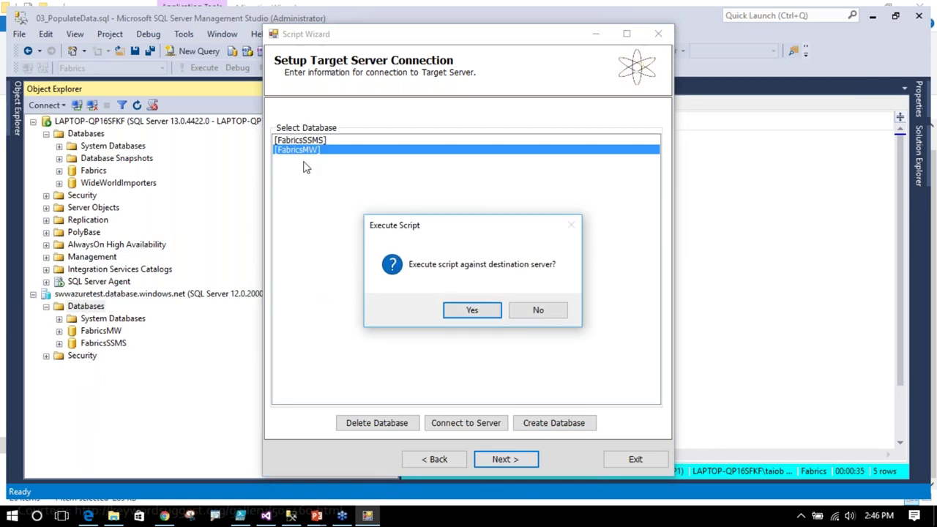
{"action": "left_click", "coordinate": [470, 313]}
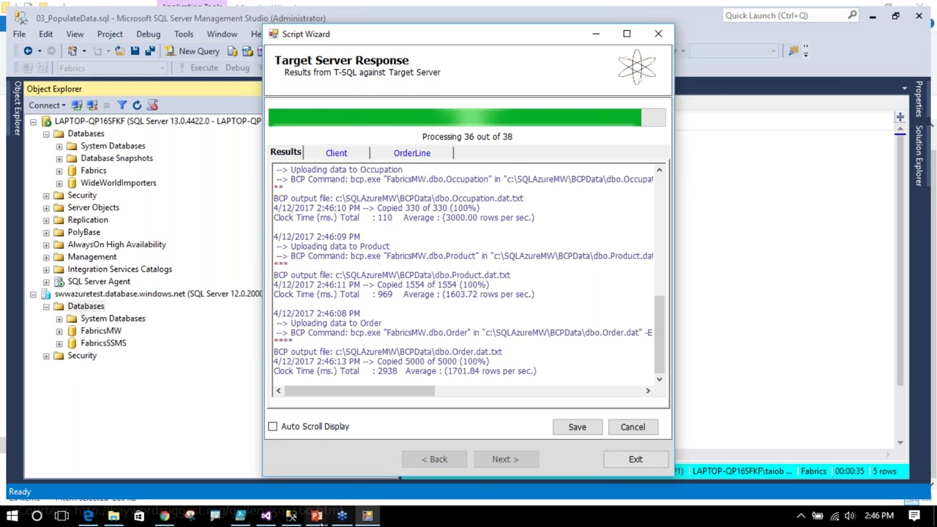
{"action": "mouse_move", "coordinate": [266, 518]}
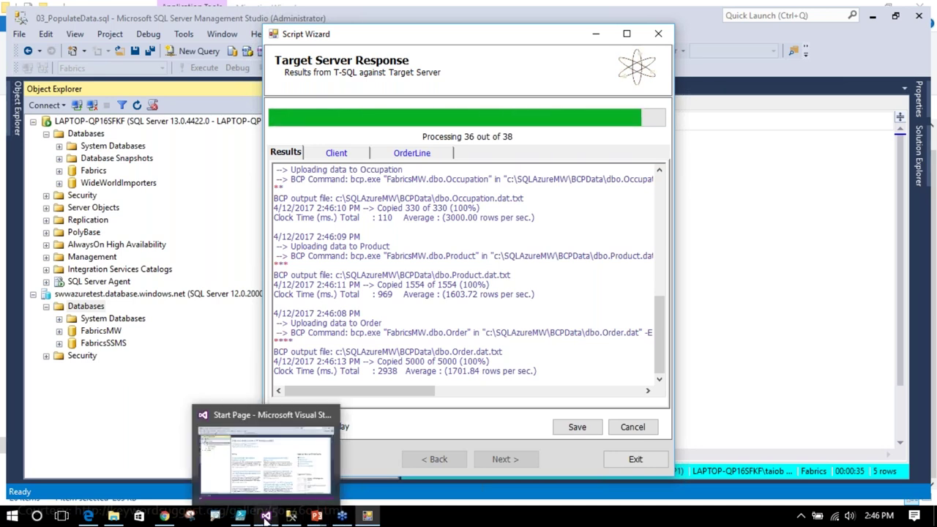
- Create a new database project from the local Fabrics database in SQL Server Object Explorer
{"action": "left_click", "coordinate": [266, 517]}
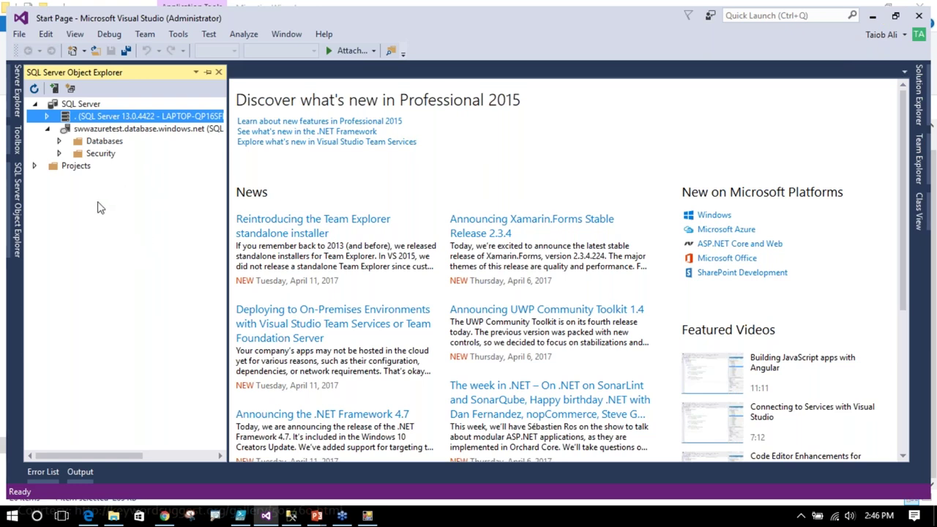
{"action": "left_click", "coordinate": [46, 116]}
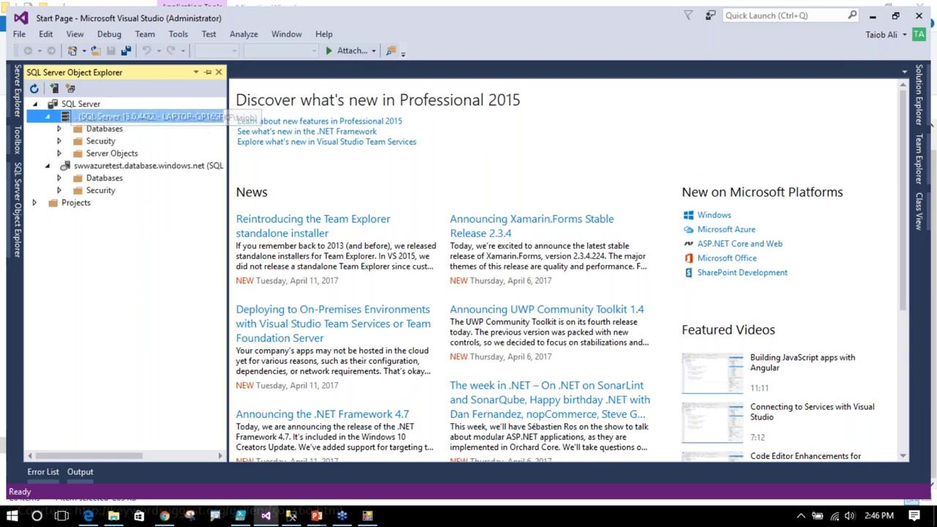
{"action": "left_click", "coordinate": [58, 129]}
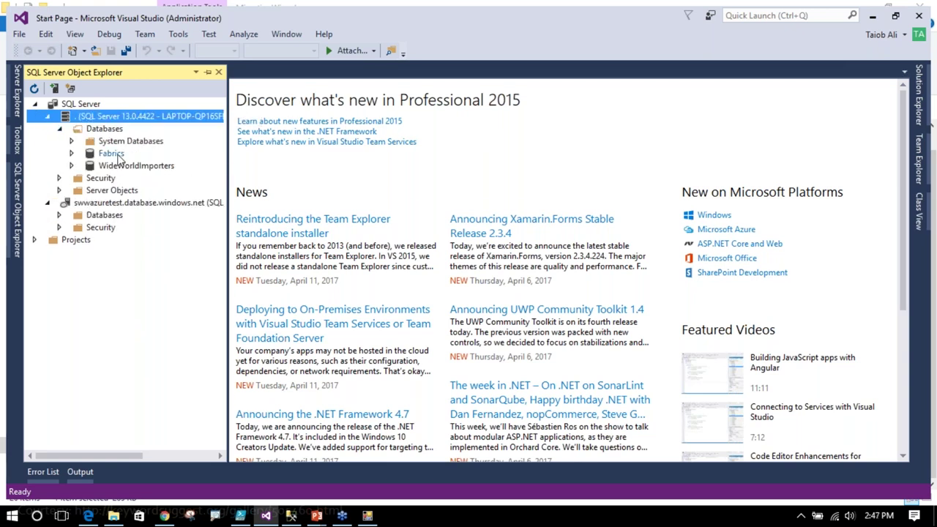
{"action": "left_click", "coordinate": [112, 154]}
{"action": "right_click", "coordinate": [118, 158]}
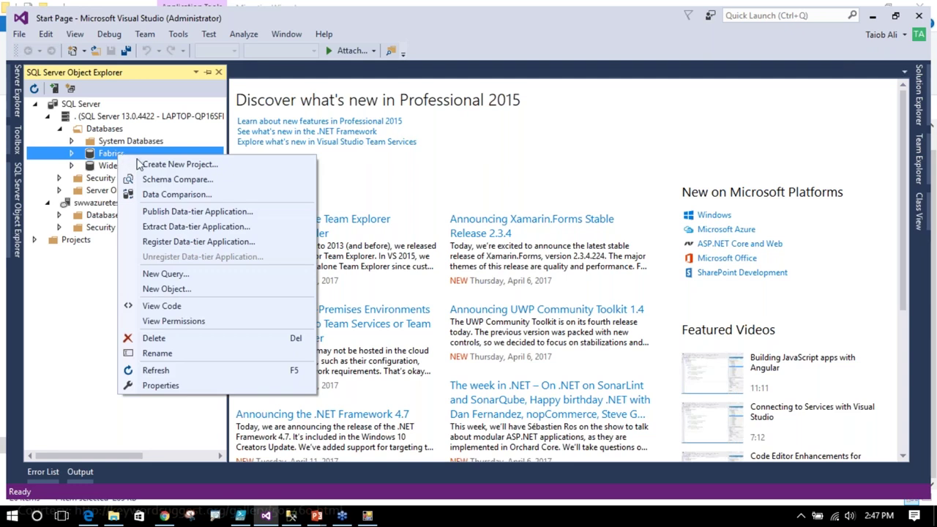
{"action": "left_click", "coordinate": [153, 165]}
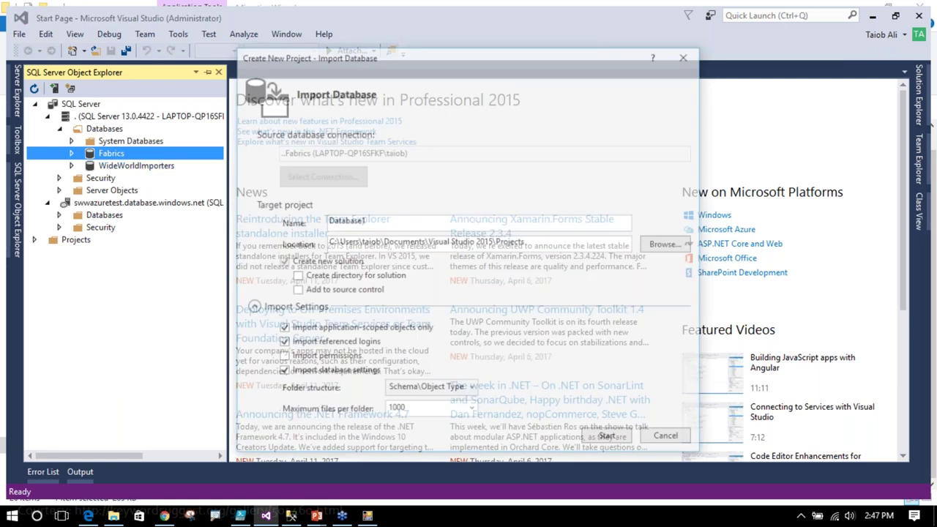
- Name the project FabricsSSDT in C:\HowToMigrate\FabricsSSDT with a solution directory, and start importing
{"action": "double_click", "coordinate": [383, 224]}
{"action": "type", "text": "F"}
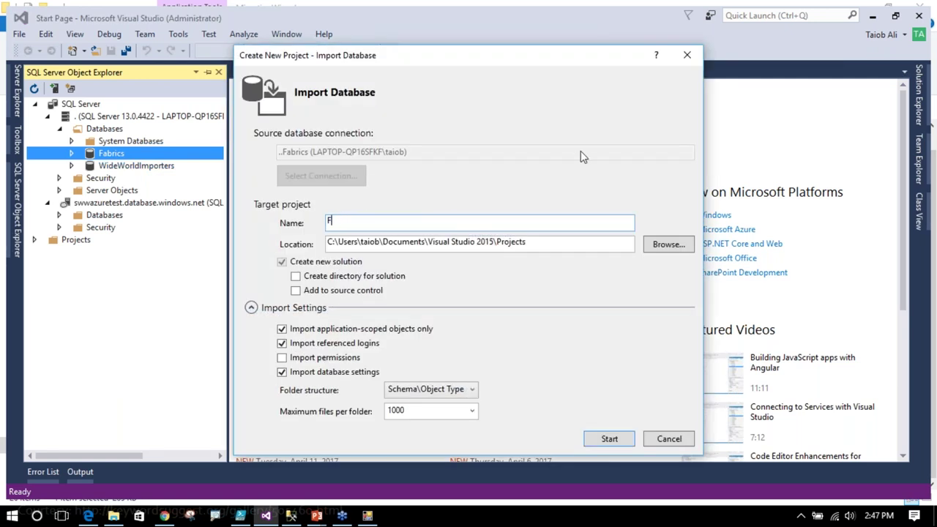
{"action": "type", "text": "abricsSSDT"}
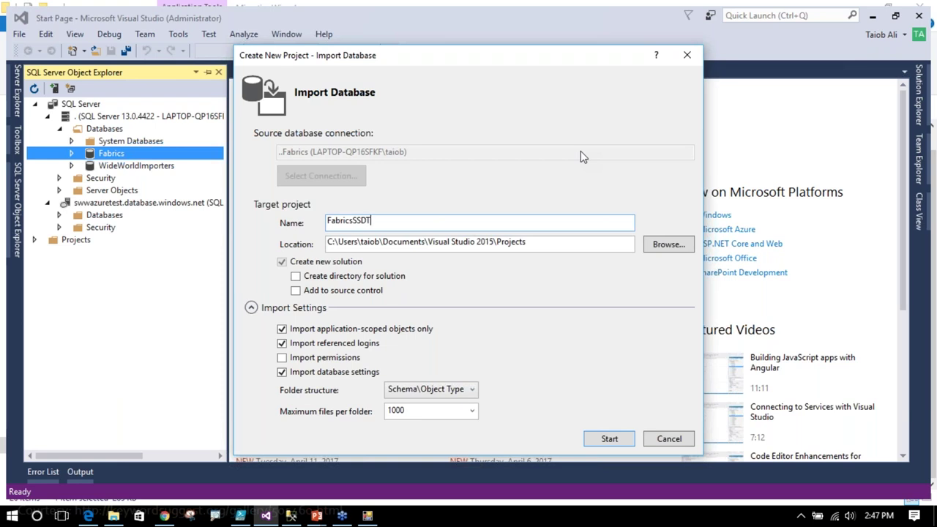
{"action": "left_click_drag", "start_coordinate": [554, 243], "coordinate": [383, 250]}
{"action": "left_click", "coordinate": [664, 247]}
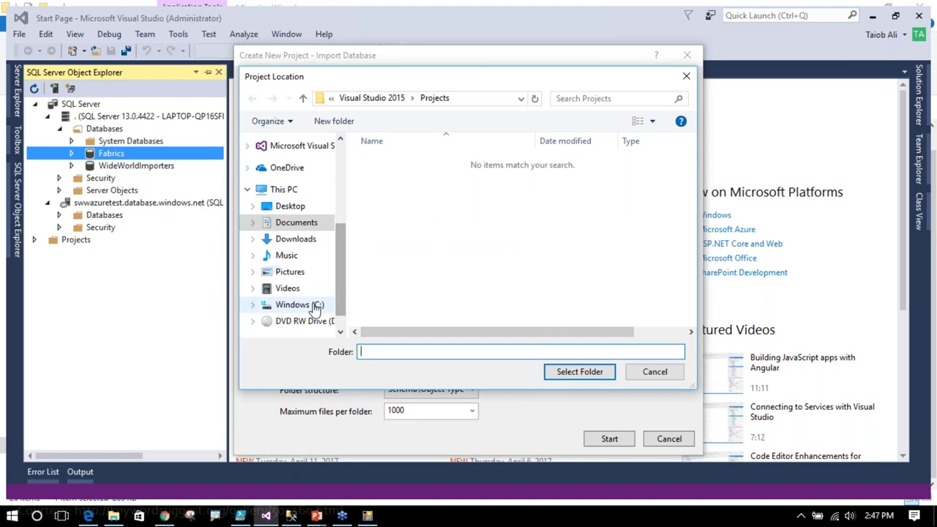
{"action": "left_click", "coordinate": [331, 306]}
{"action": "double_click", "coordinate": [432, 177]}
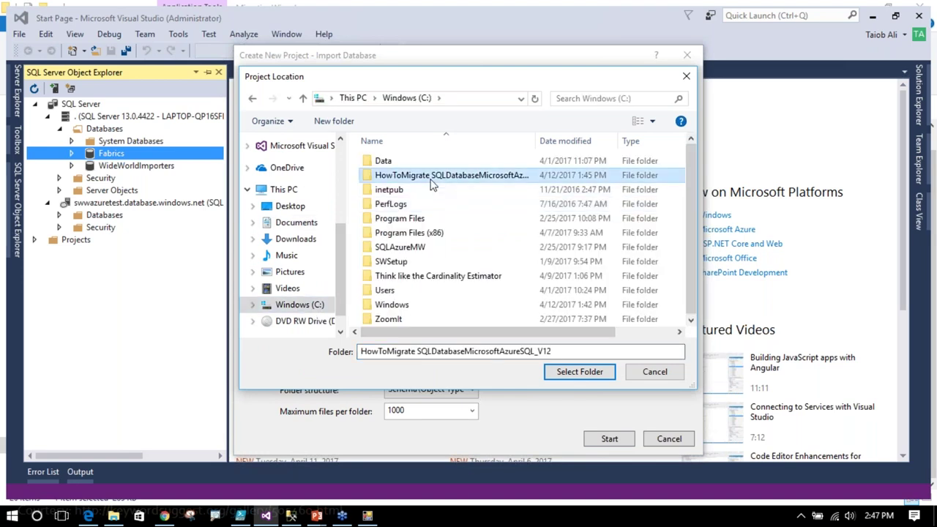
{"action": "left_click", "coordinate": [403, 177]}
{"action": "left_click", "coordinate": [579, 372]}
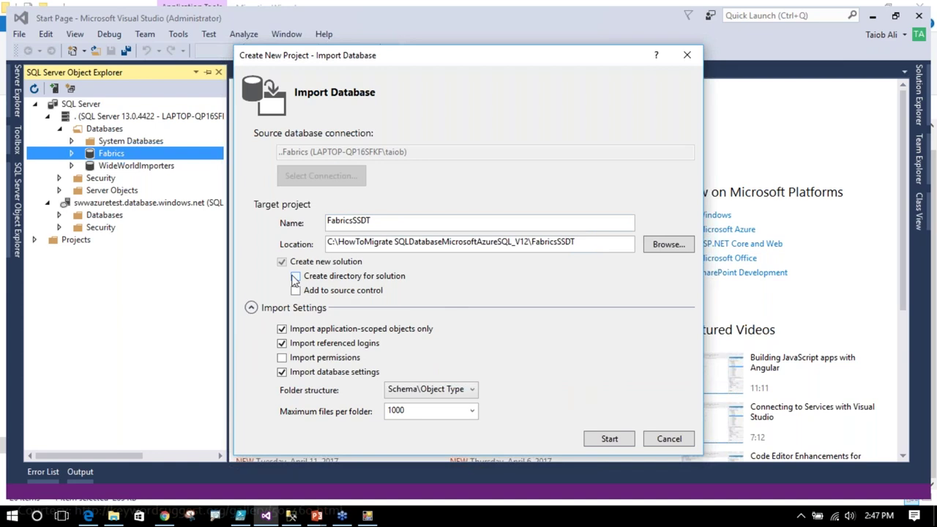
{"action": "left_click", "coordinate": [295, 278]}
{"action": "left_click", "coordinate": [608, 439]}
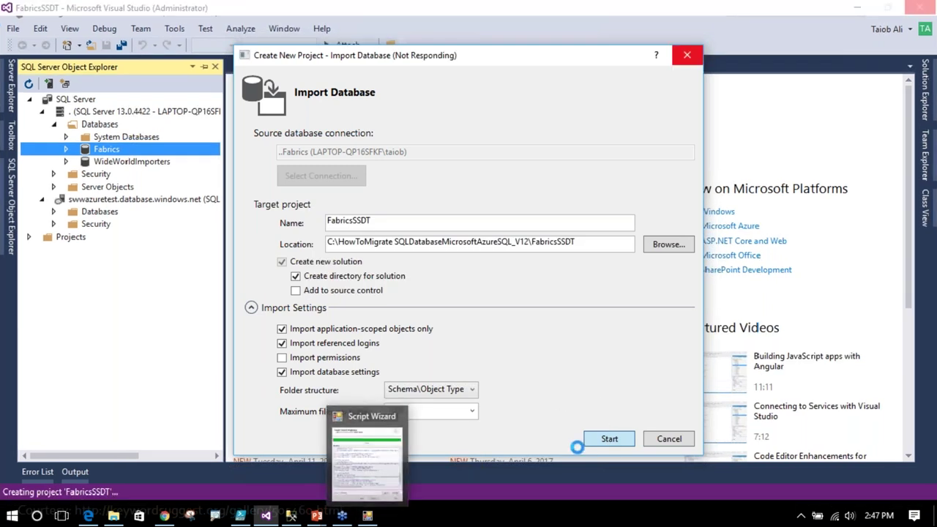
- Review the finished FabricsMW data load results and exit SQLAzureMW
{"action": "left_click", "coordinate": [368, 515]}
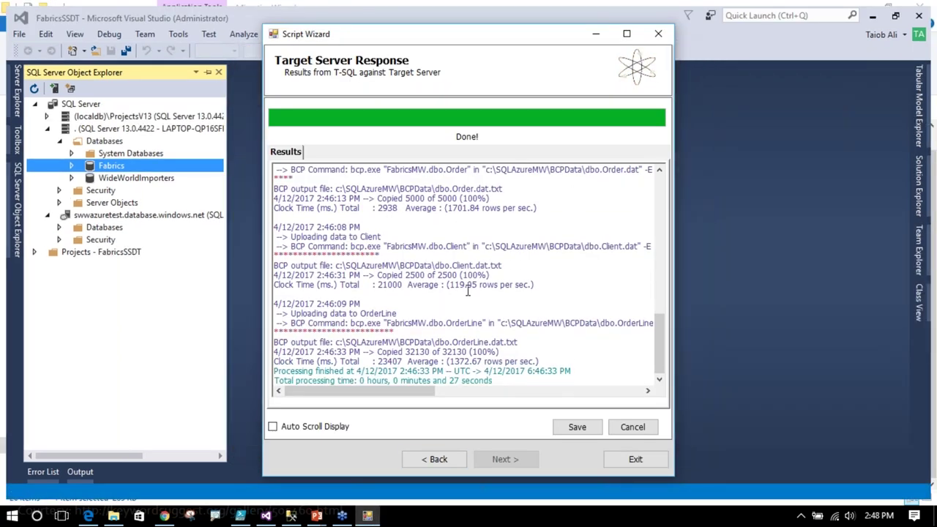
{"action": "left_click", "coordinate": [621, 463]}
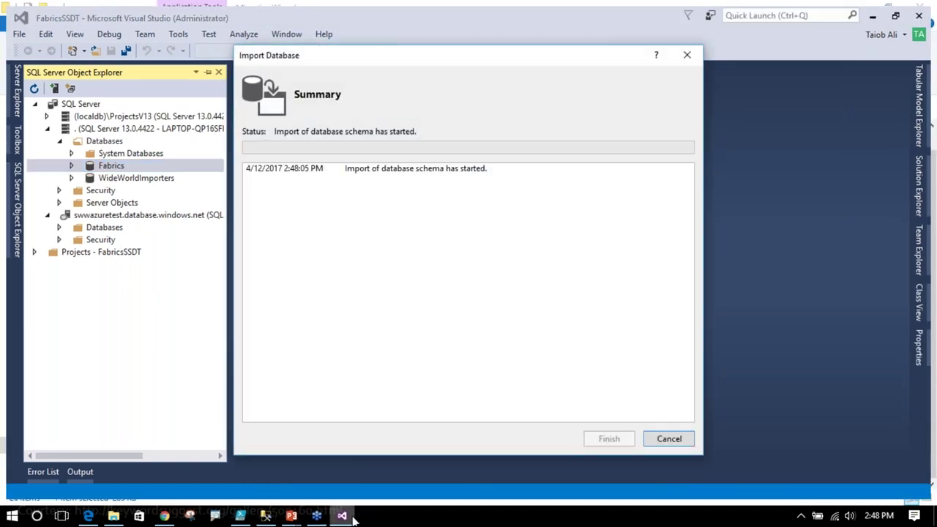
- Leave the schema import running and bring SQL Server Management Studio forward
{"action": "mouse_move", "coordinate": [352, 512]}
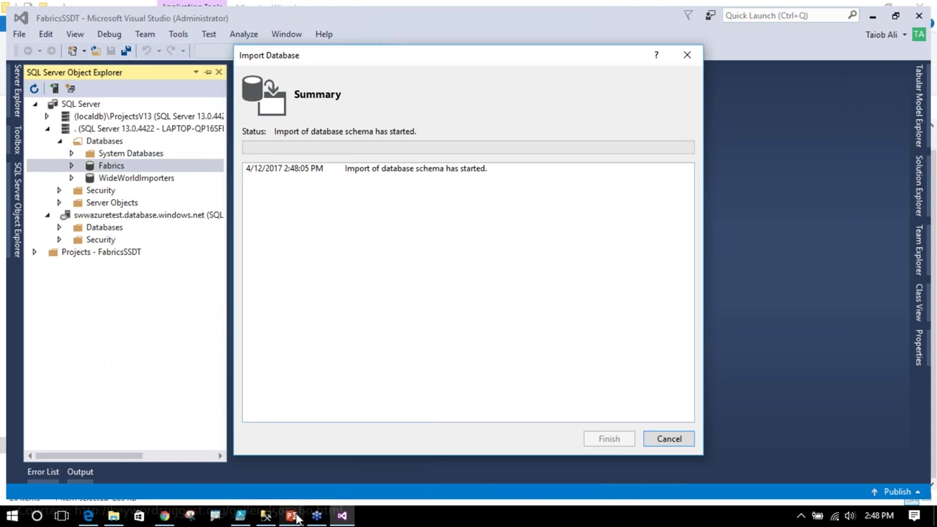
{"action": "left_click", "coordinate": [265, 515]}
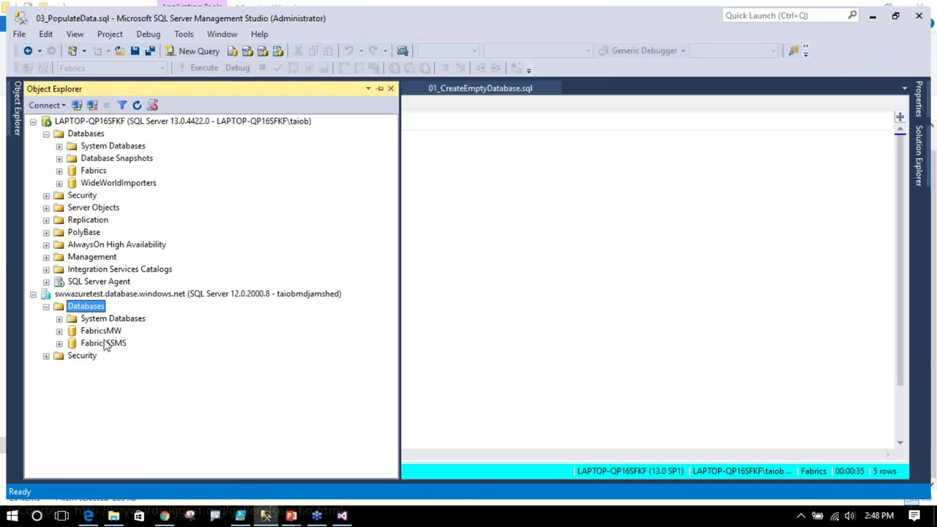
- Expand FabricsMW's Tables to verify Client, Occupation, Order, OrderLine and Product exist on Azure
{"action": "left_click", "coordinate": [59, 331]}
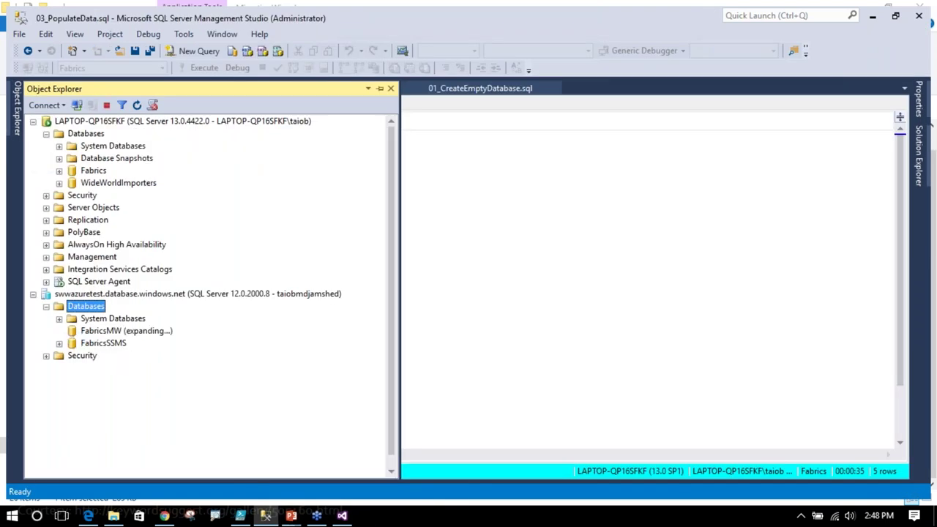
{"action": "left_click", "coordinate": [72, 356]}
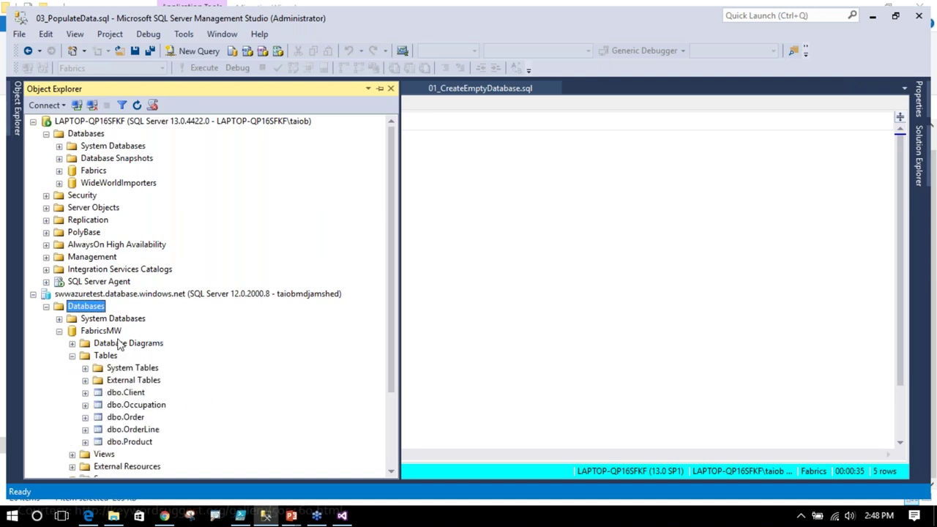
{"action": "left_click", "coordinate": [343, 515]}
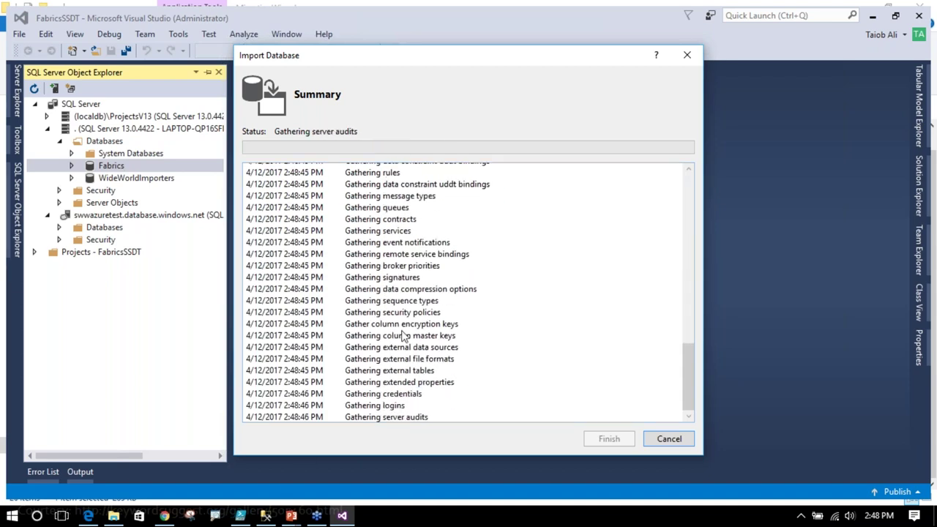
- Finish the Fabrics schema import and show the FabricsSSDT project in Solution Explorer
{"action": "mouse_move", "coordinate": [315, 519]}
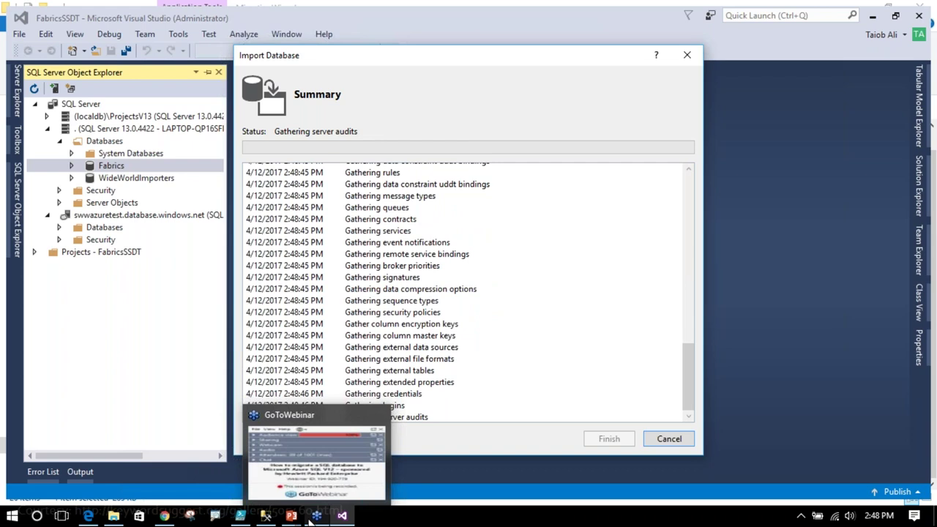
{"action": "mouse_move", "coordinate": [244, 519]}
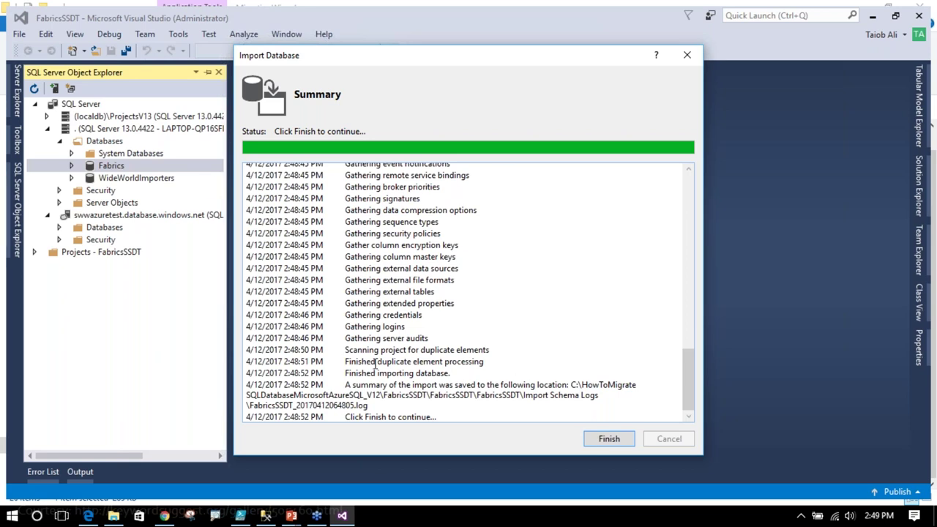
{"action": "left_click", "coordinate": [609, 442]}
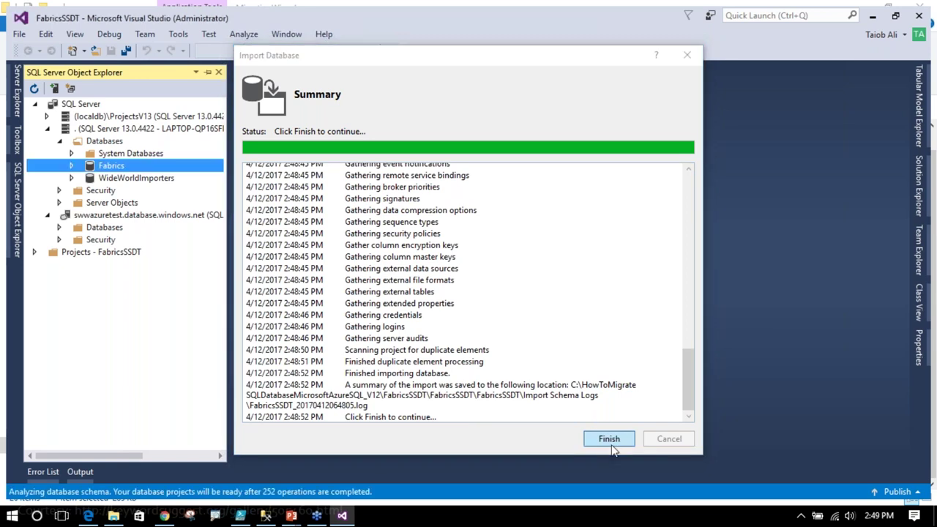
{"action": "left_click", "coordinate": [920, 189]}
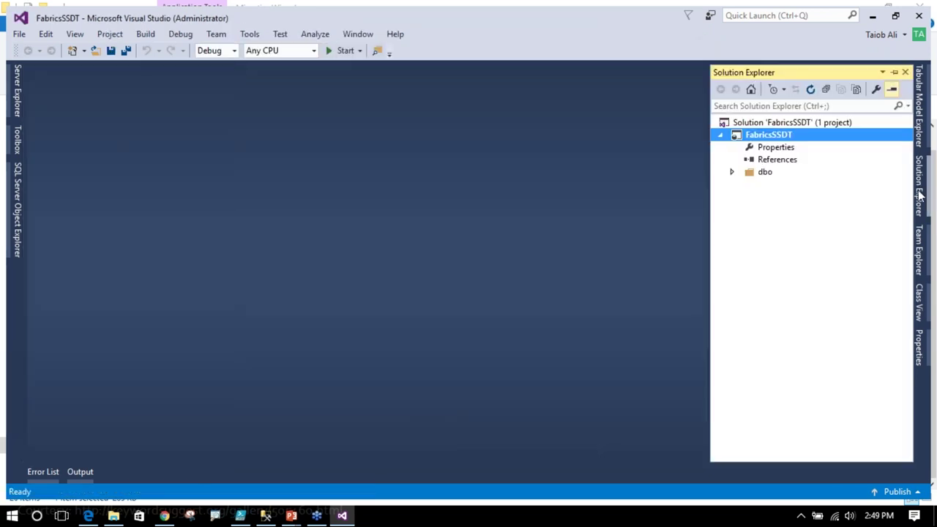
- Set the FabricsSSDT target platform to Microsoft Azure SQL Database V12 and save
{"action": "right_click", "coordinate": [765, 137]}
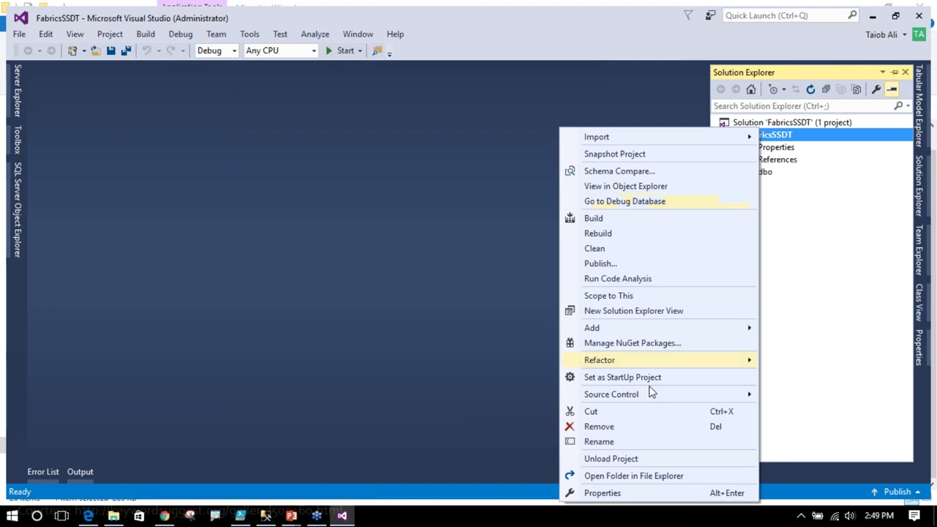
{"action": "left_click", "coordinate": [605, 494]}
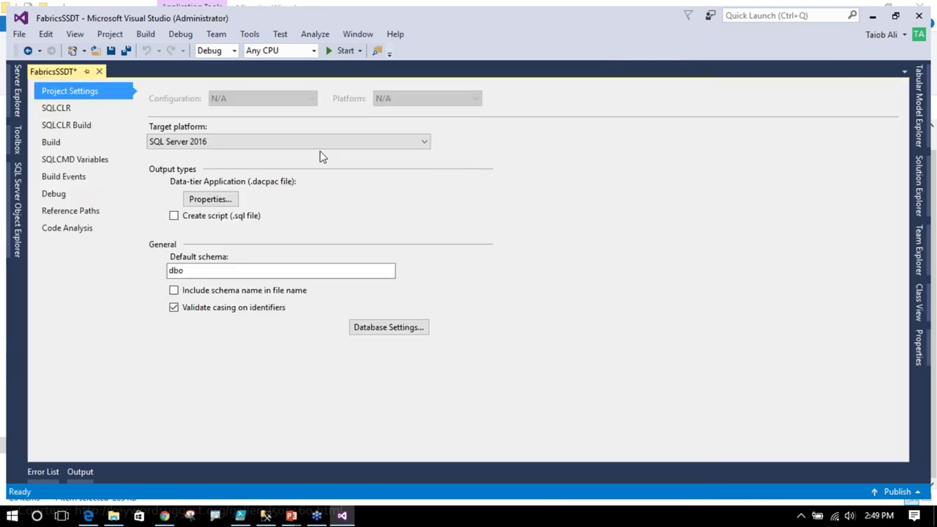
{"action": "left_click", "coordinate": [302, 143]}
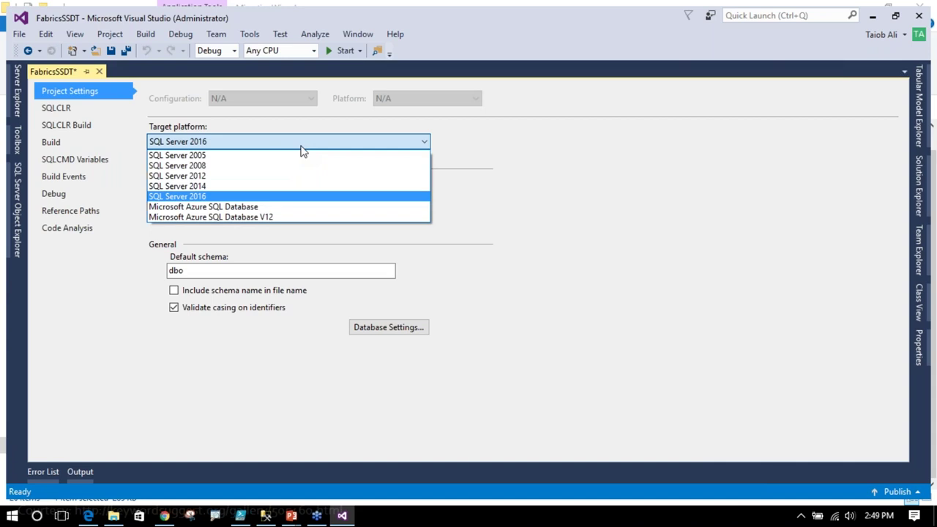
{"action": "left_click", "coordinate": [271, 218]}
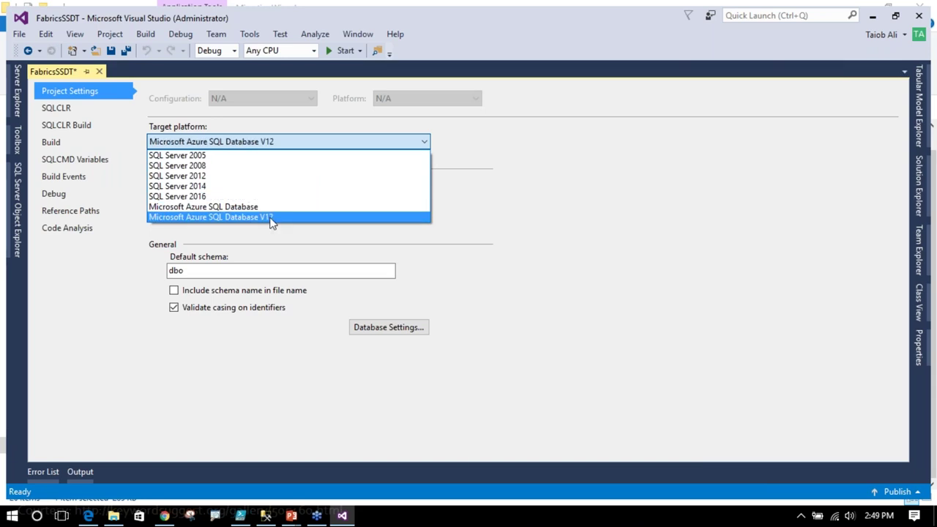
{"action": "left_click", "coordinate": [273, 218]}
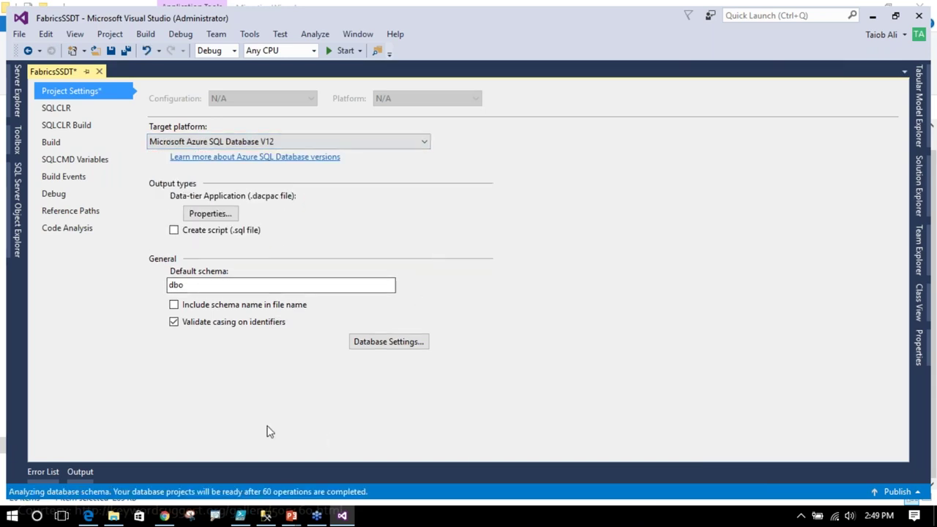
{"action": "left_click", "coordinate": [111, 50]}
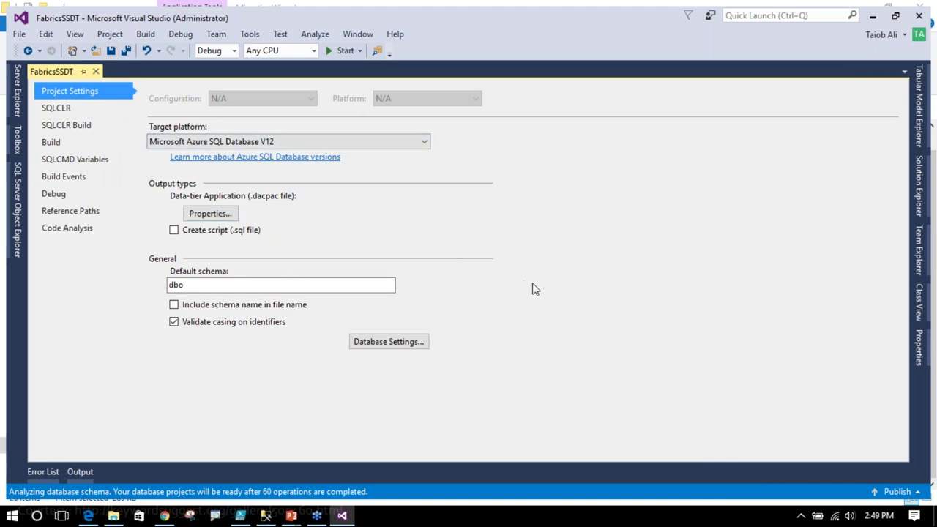
- Build the FabricsSSDT project
{"action": "left_click", "coordinate": [915, 202]}
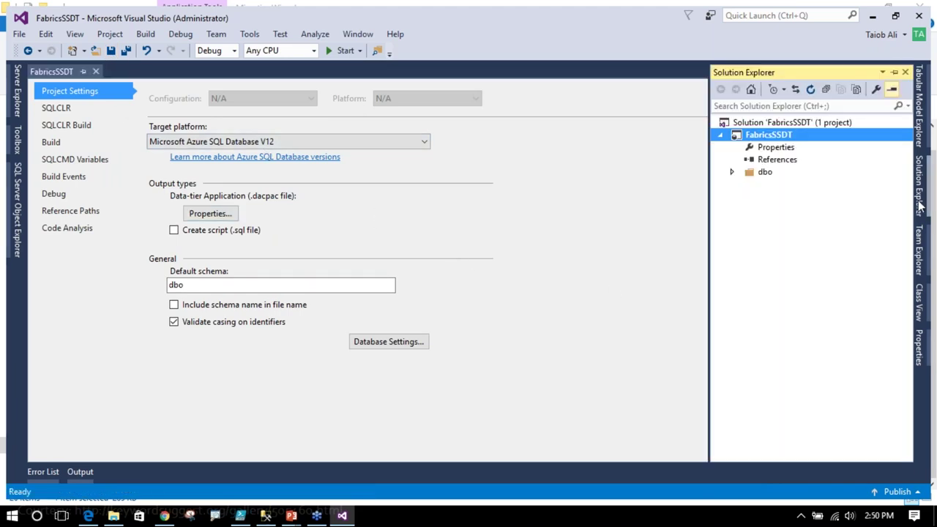
{"action": "right_click", "coordinate": [761, 136]}
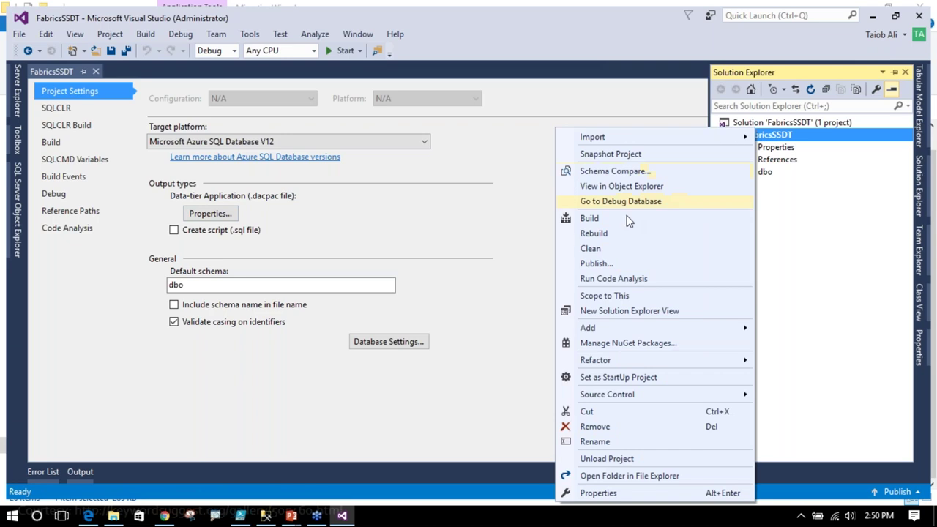
{"action": "left_click", "coordinate": [599, 222]}
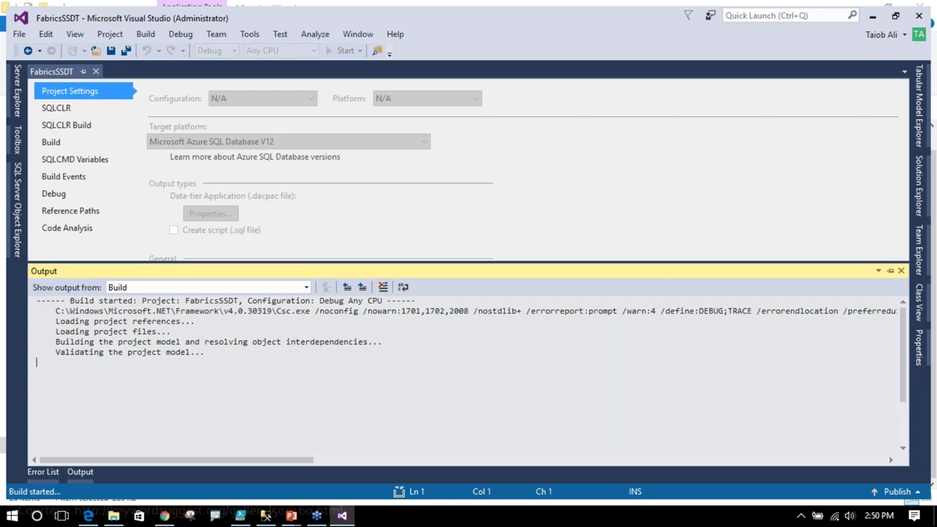
- Open 05_CreateNotSupportedFeature.sql in SSMS, then check the successful FabricsSSDT build in Visual Studio
{"action": "left_click", "coordinate": [272, 518]}
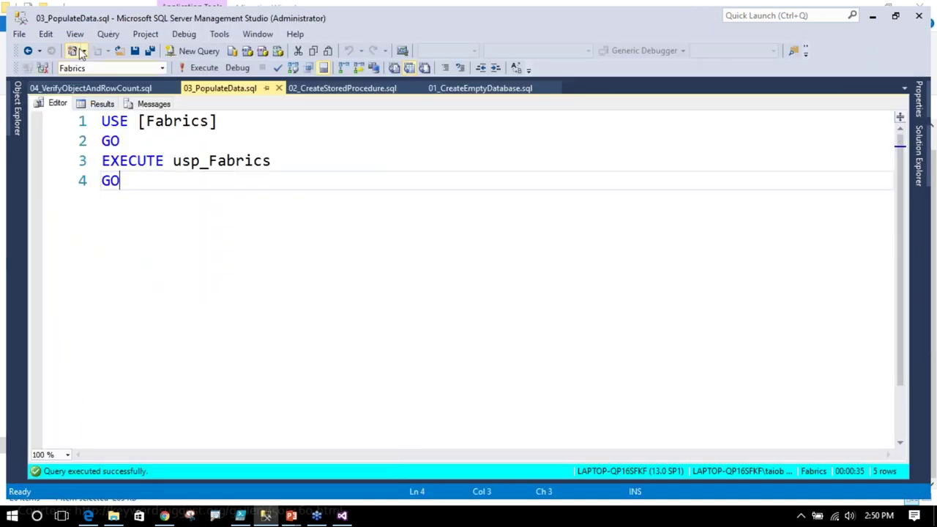
{"action": "left_click", "coordinate": [119, 50]}
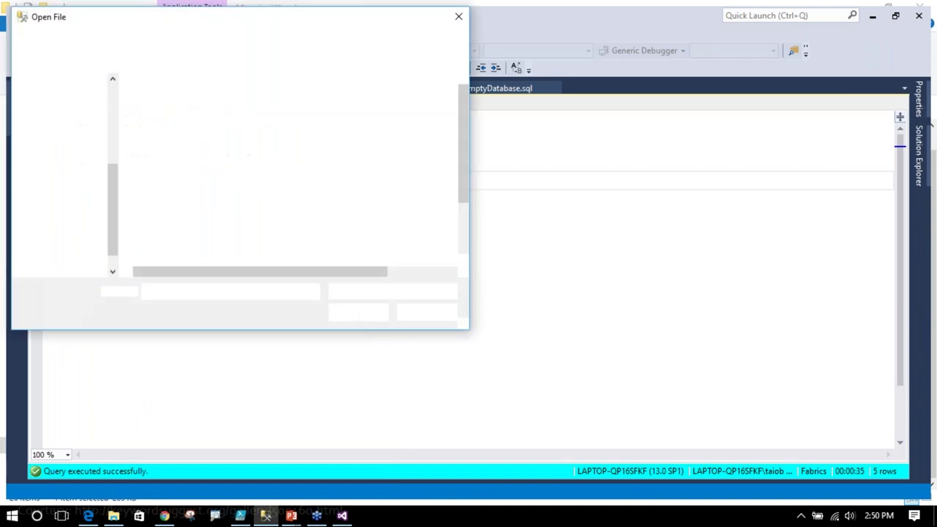
{"action": "left_click", "coordinate": [219, 202]}
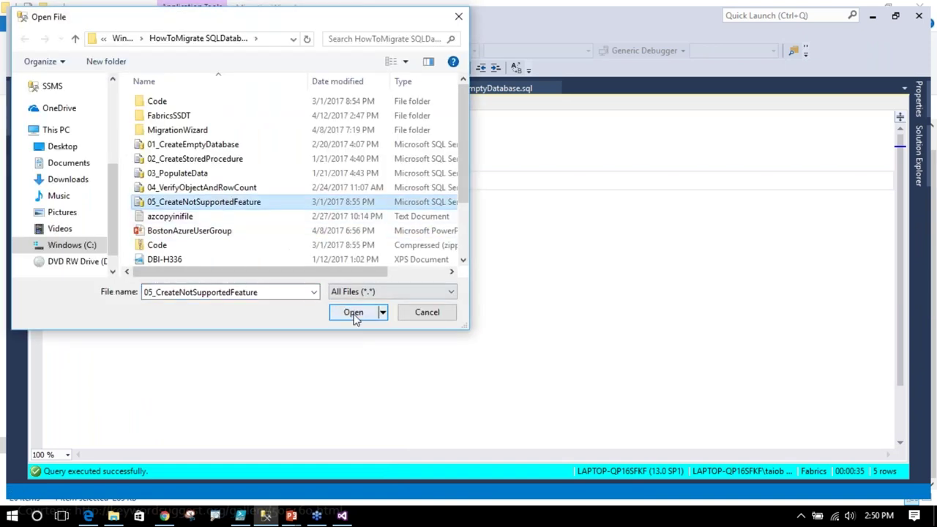
{"action": "left_click", "coordinate": [353, 313]}
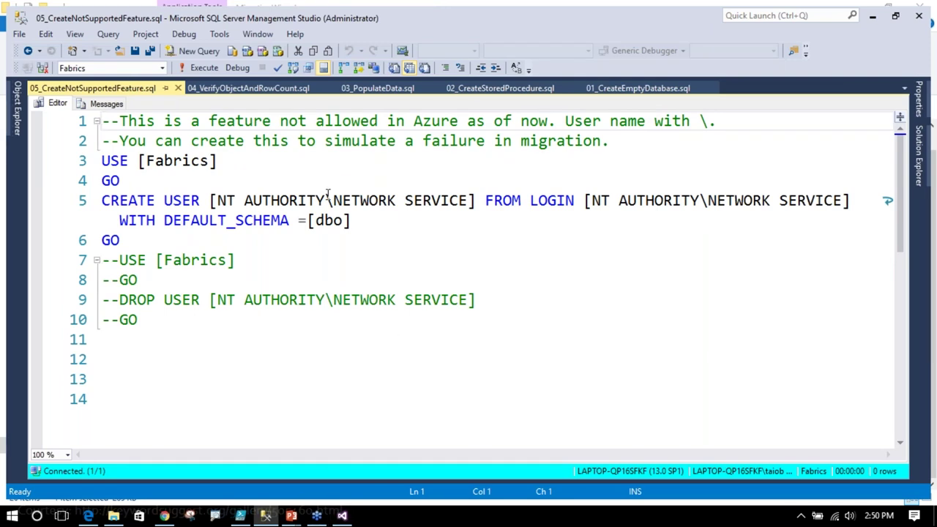
{"action": "left_click", "coordinate": [342, 515]}
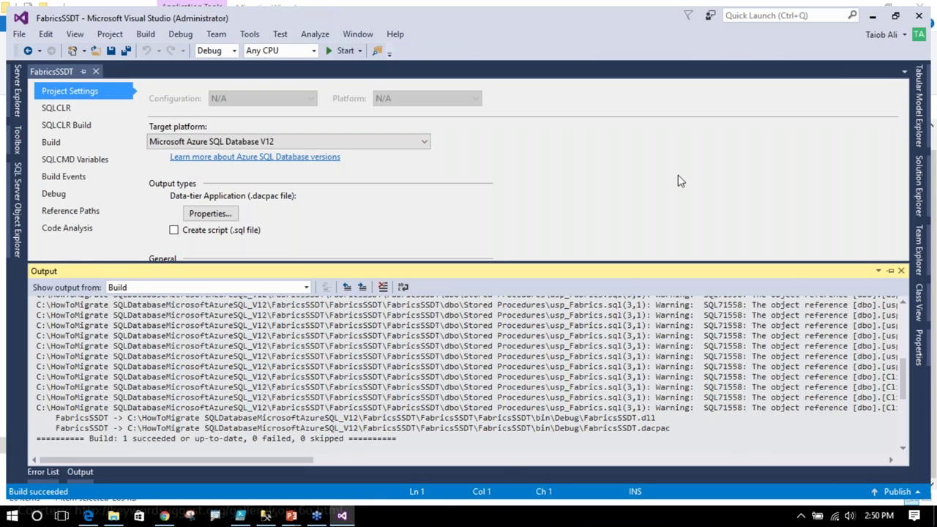
- Point the FabricsSSDT publish target at swwazuretest.database.windows.net and begin typing the database name 'FabricsSSD'
{"action": "left_click", "coordinate": [920, 188]}
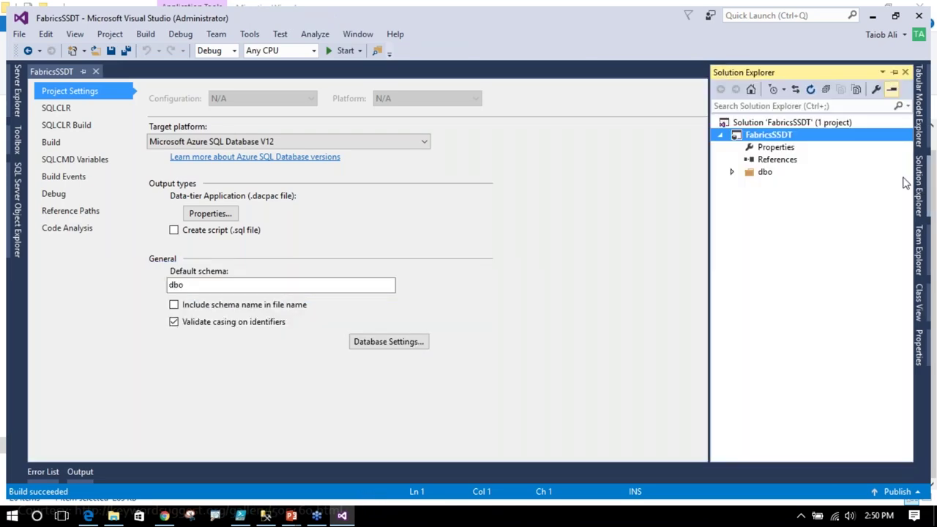
{"action": "right_click", "coordinate": [782, 141]}
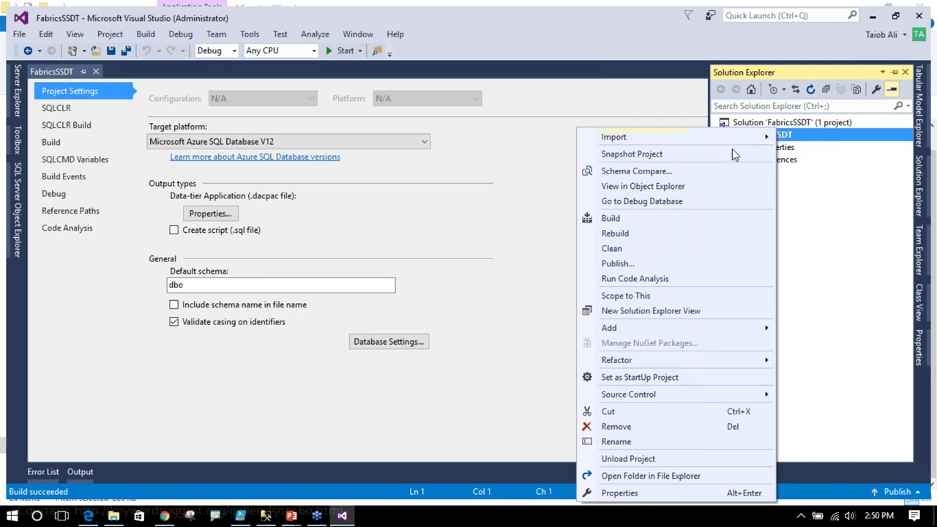
{"action": "left_click", "coordinate": [629, 264]}
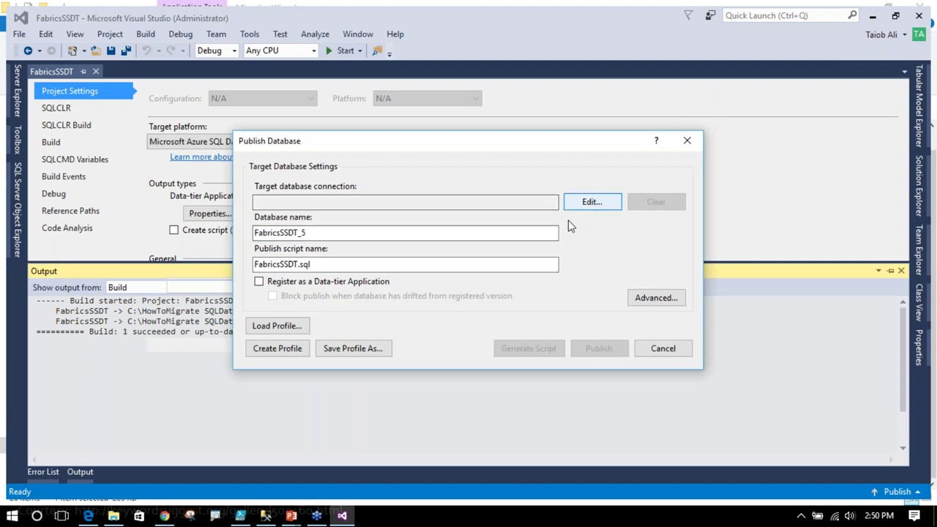
{"action": "left_click", "coordinate": [591, 202]}
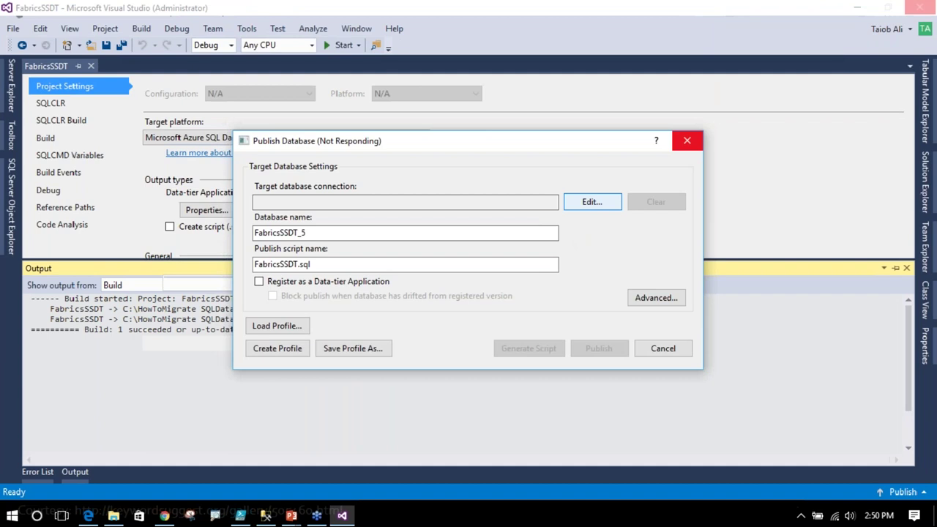
{"action": "left_click", "coordinate": [440, 187]}
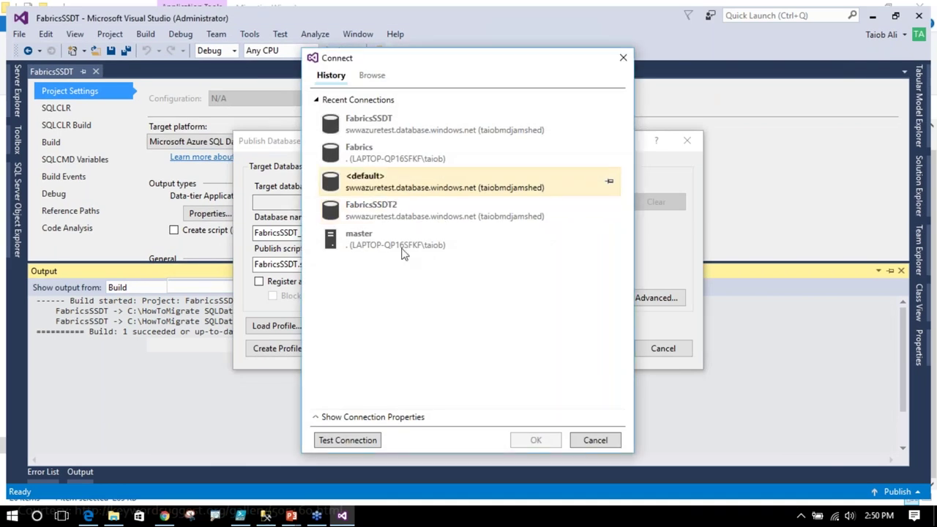
{"action": "left_click", "coordinate": [348, 418]}
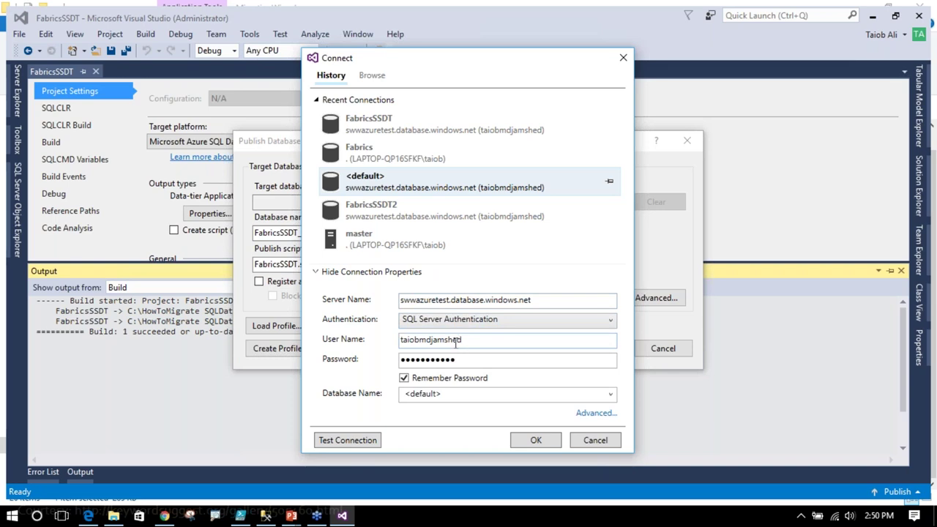
{"action": "left_click", "coordinate": [522, 446]}
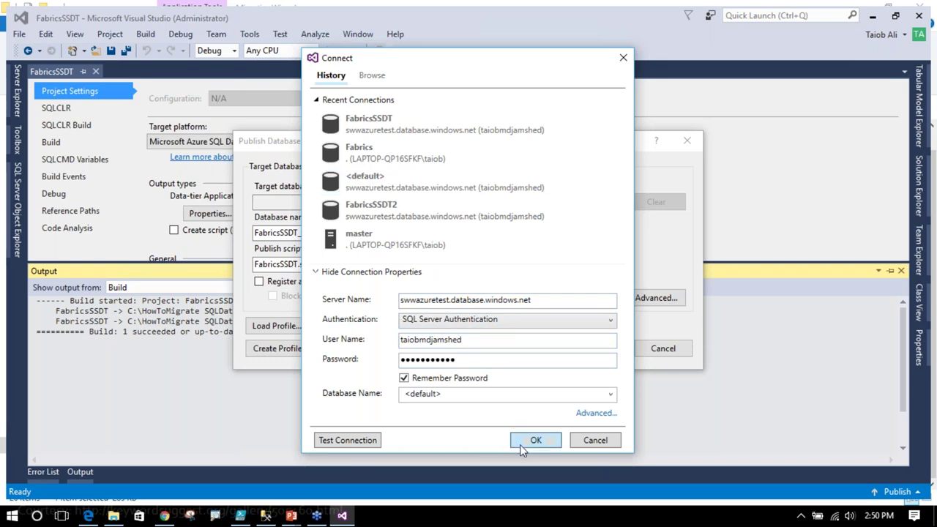
{"action": "left_click", "coordinate": [339, 231]}
{"action": "type", "text": "Fabri"}
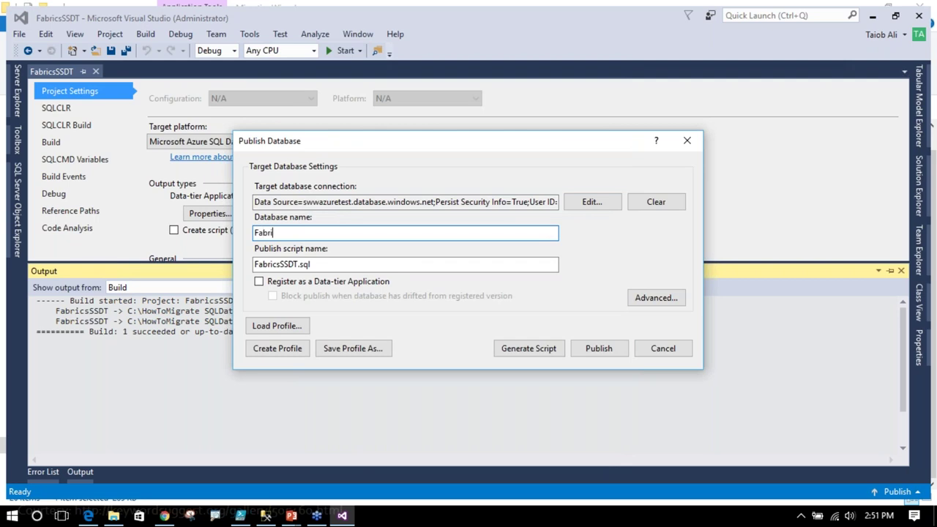
{"action": "type", "text": "csSSDT"}
- Publish the project as the FabricsSSDT database on swwazuretest, leaving it running for PowerShell ISE
{"action": "left_click", "coordinate": [591, 350]}
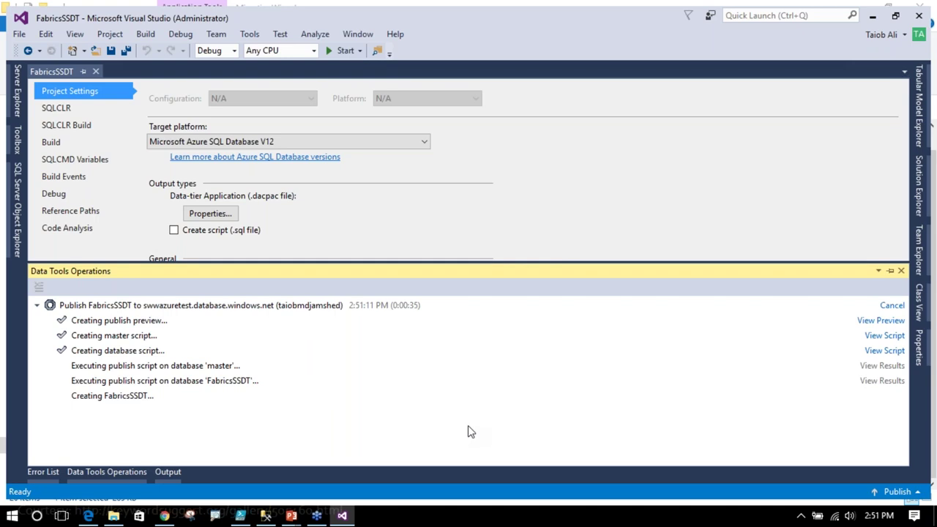
{"action": "left_click", "coordinate": [241, 517]}
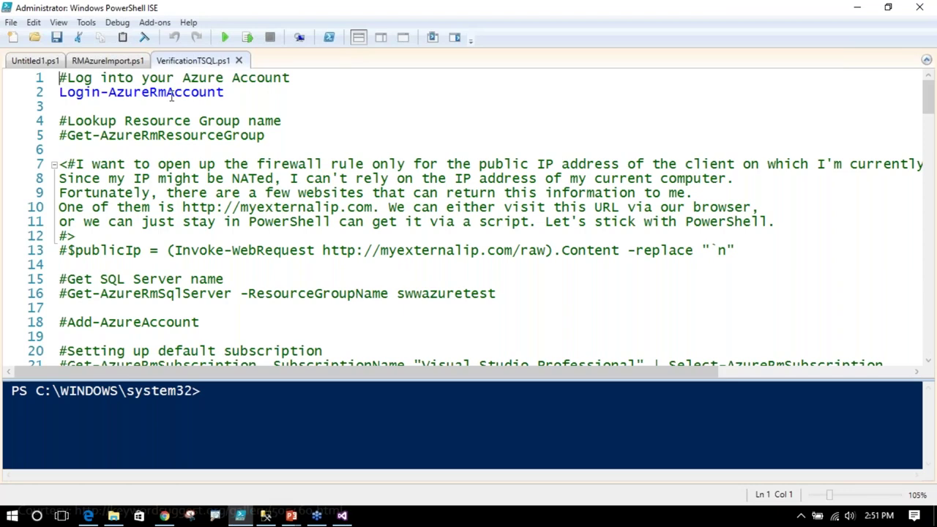
- In RMAzureImport.ps1, run the line that changes to the SqlPackage folder
{"action": "left_click", "coordinate": [111, 65]}
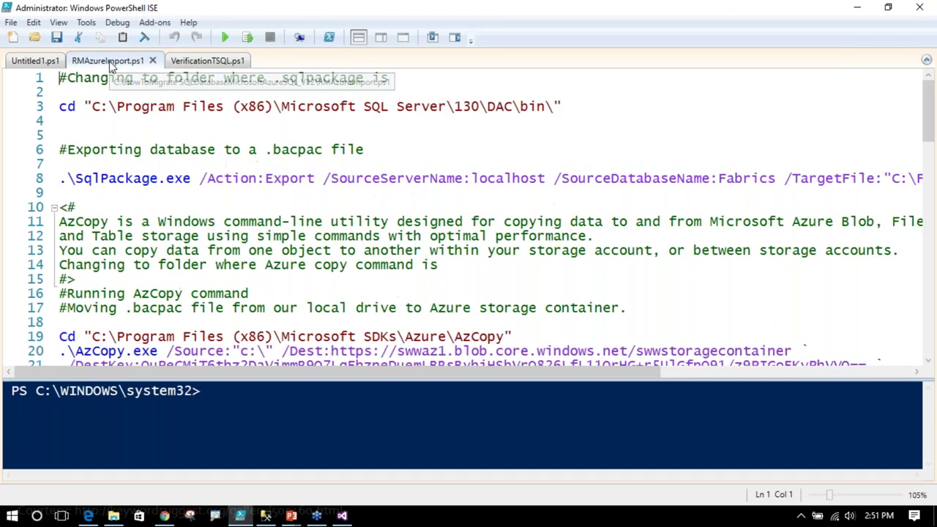
{"action": "left_click_drag", "start_coordinate": [62, 106], "coordinate": [569, 103]}
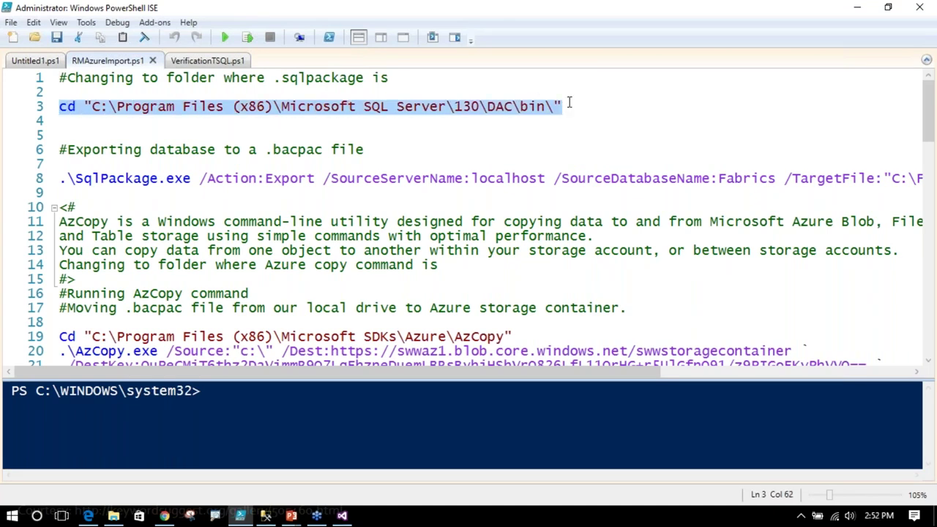
{"action": "left_click", "coordinate": [248, 38]}
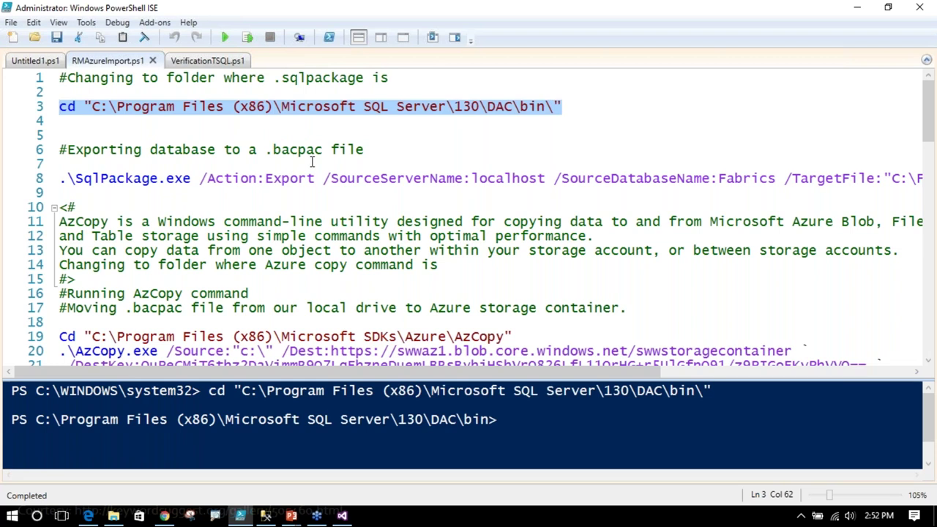
- Run the SqlPackage Export of localhost Fabrics to C:\Fabrics_bacpac.bacpac and enlarge the console to watch progress
{"action": "left_click_drag", "start_coordinate": [265, 180], "coordinate": [316, 179]}
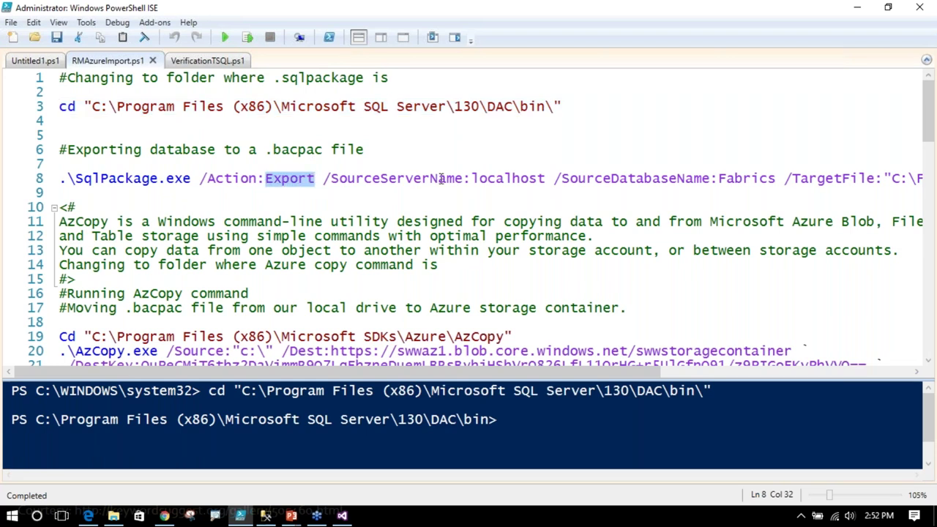
{"action": "left_click_drag", "start_coordinate": [473, 178], "coordinate": [547, 179]}
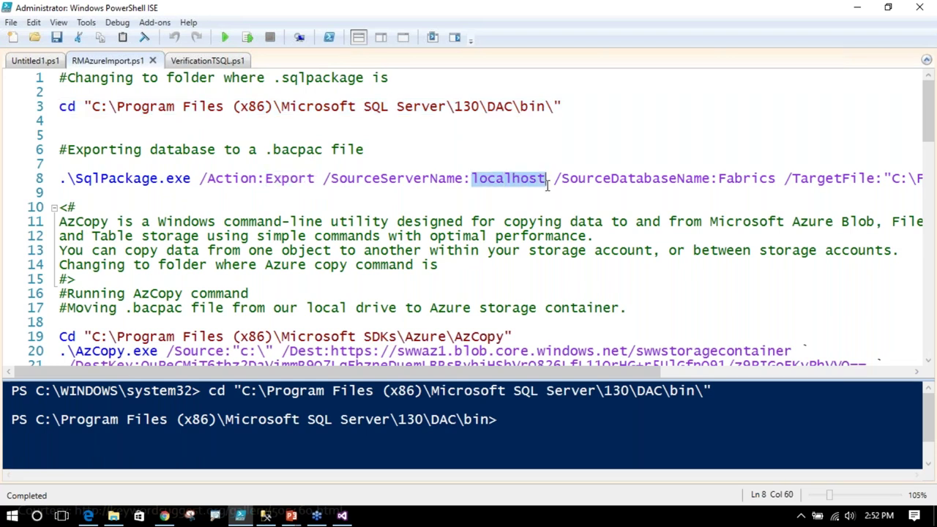
{"action": "left_click", "coordinate": [714, 178]}
{"action": "left_click", "coordinate": [747, 178]}
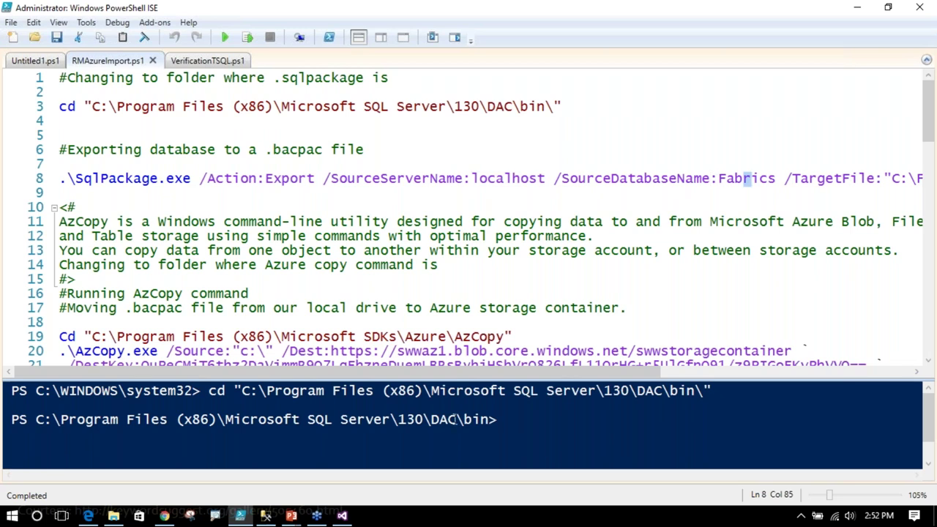
{"action": "left_click_drag", "start_coordinate": [440, 373], "coordinate": [624, 373]}
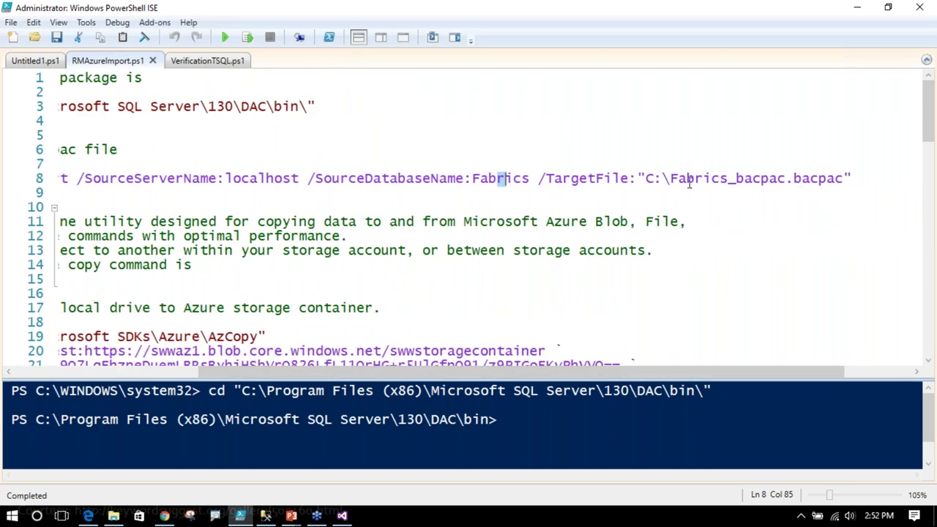
{"action": "left_click_drag", "start_coordinate": [561, 373], "coordinate": [377, 373]}
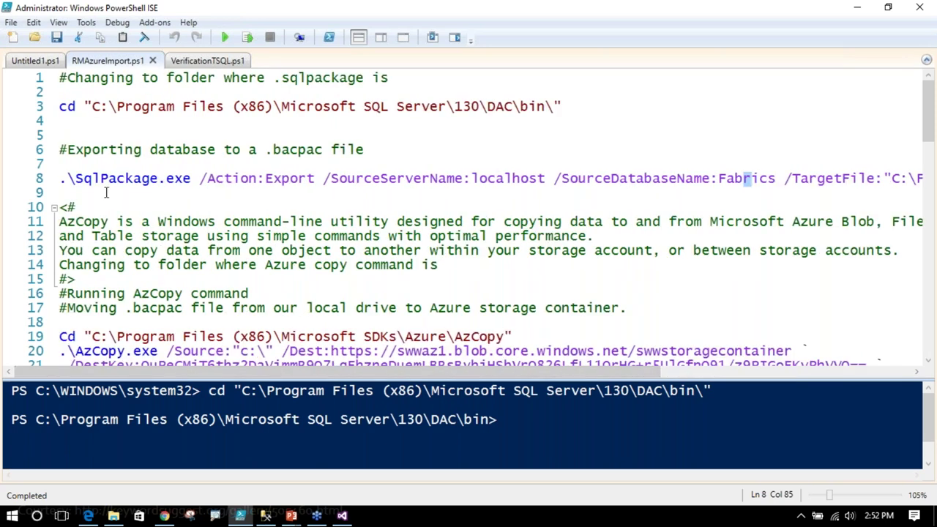
{"action": "left_click", "coordinate": [62, 179]}
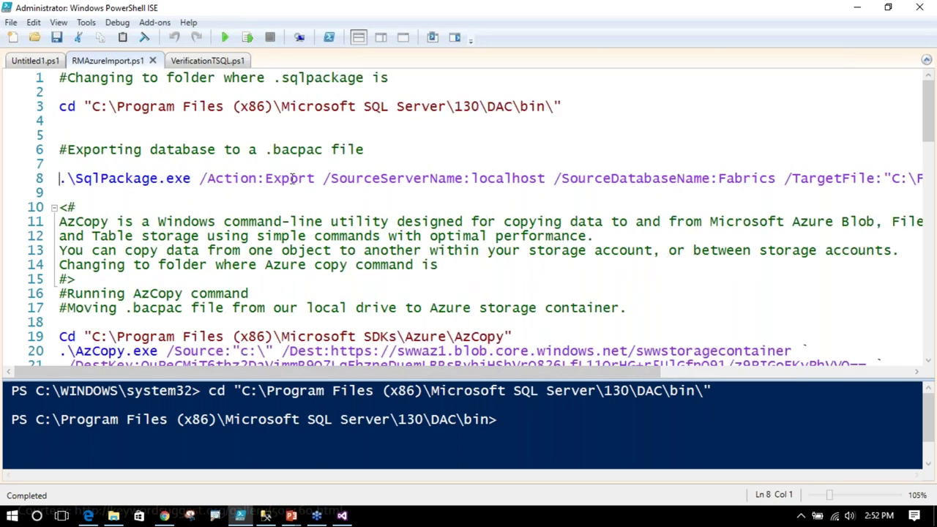
{"action": "key", "text": "shift+End"}
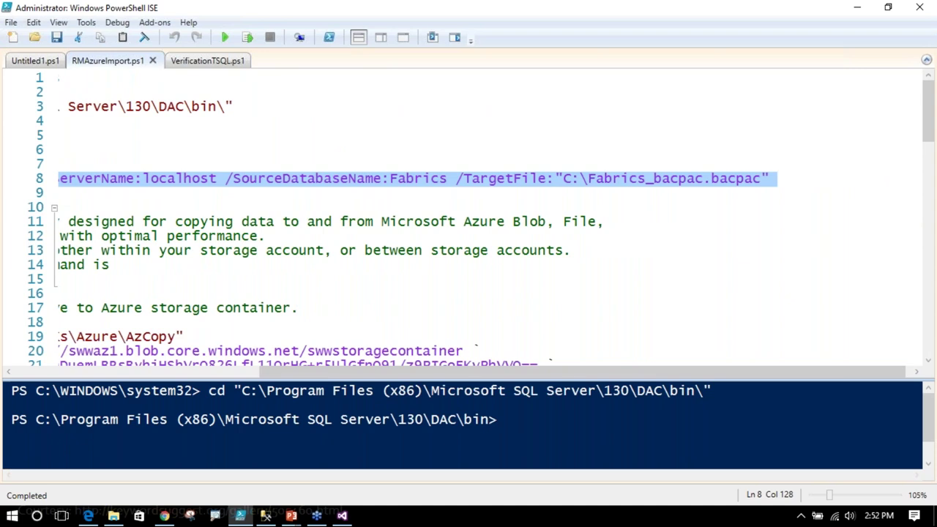
{"action": "left_click", "coordinate": [248, 37]}
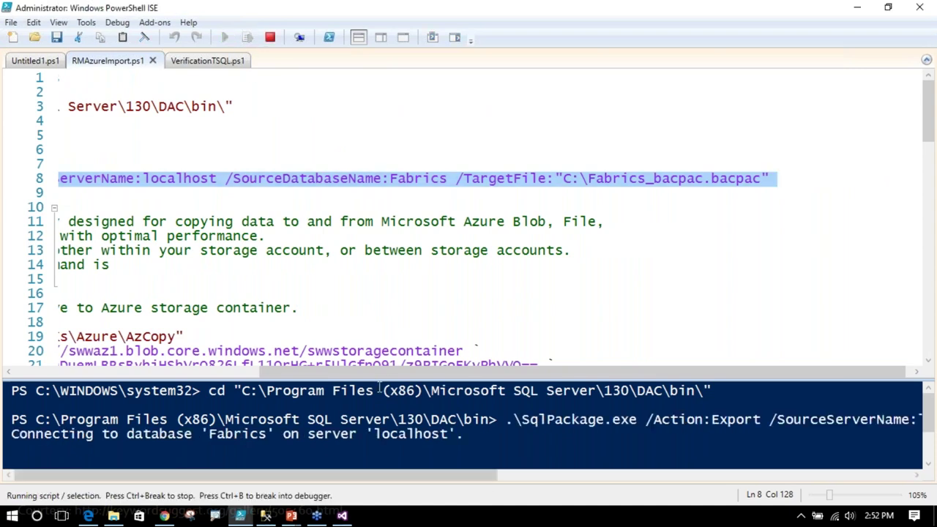
{"action": "left_click_drag", "start_coordinate": [395, 377], "coordinate": [391, 281]}
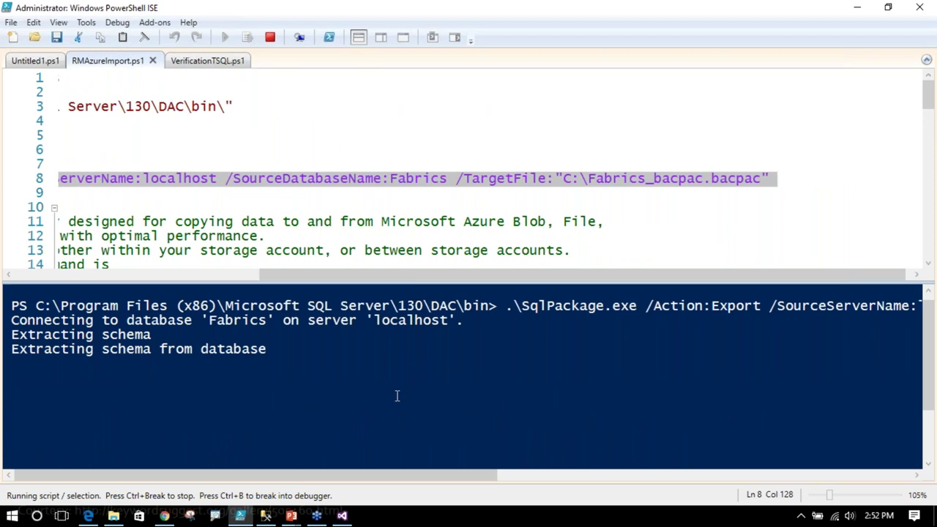
{"action": "left_click", "coordinate": [343, 516]}
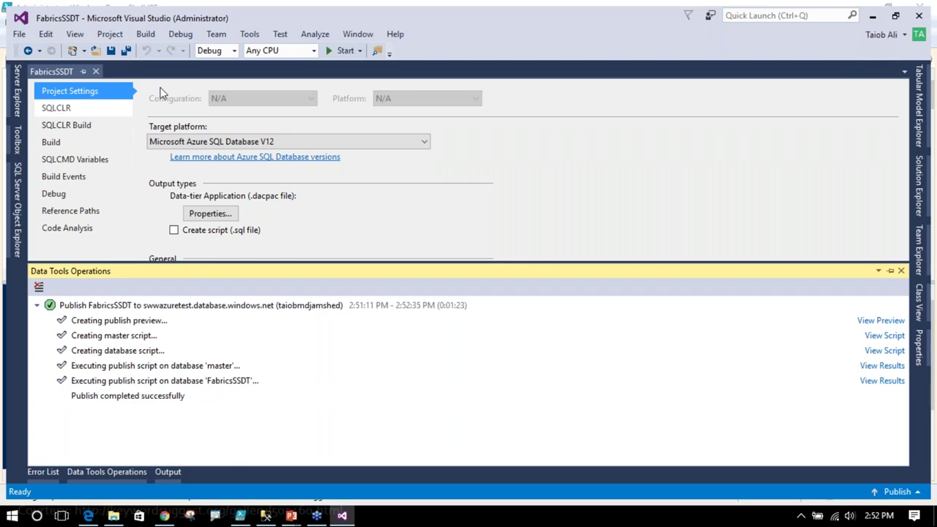
- Start a New Data Comparison from Tools > SQL Server
{"action": "left_click", "coordinate": [246, 37]}
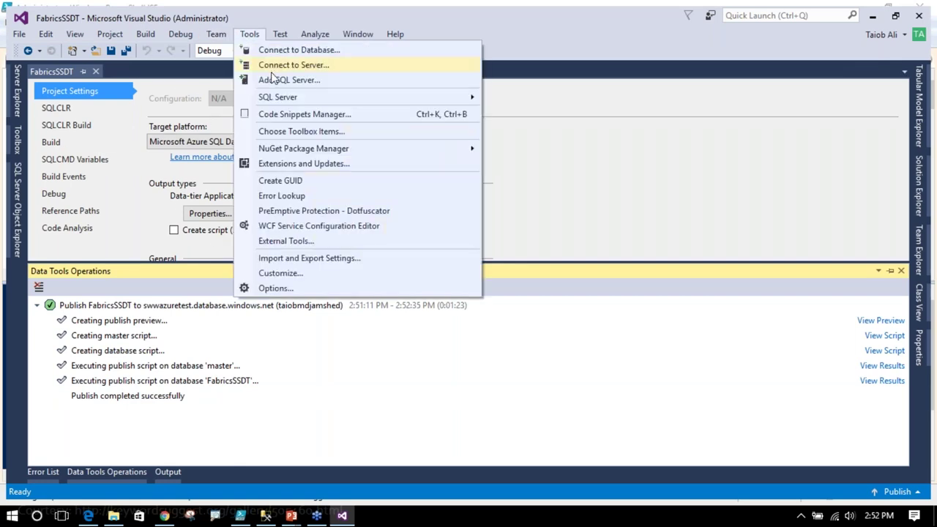
{"action": "mouse_move", "coordinate": [279, 99]}
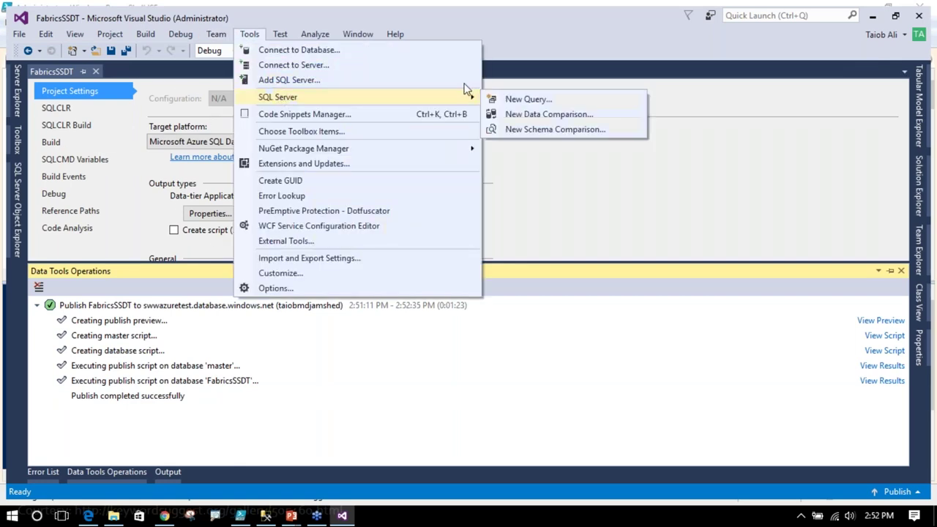
{"action": "left_click", "coordinate": [519, 116]}
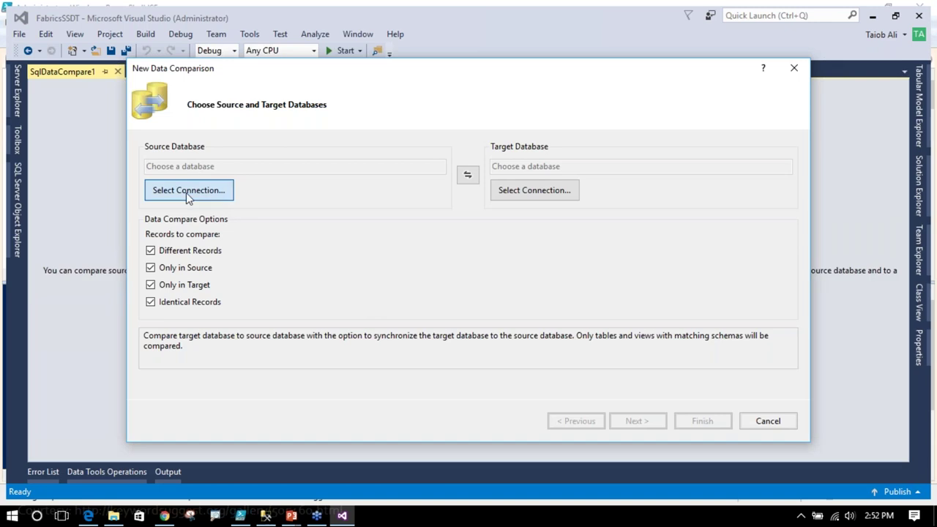
- Set local Fabrics as source and Azure FabricsSSDT as target, and proceed past the first page
{"action": "left_click", "coordinate": [188, 192]}
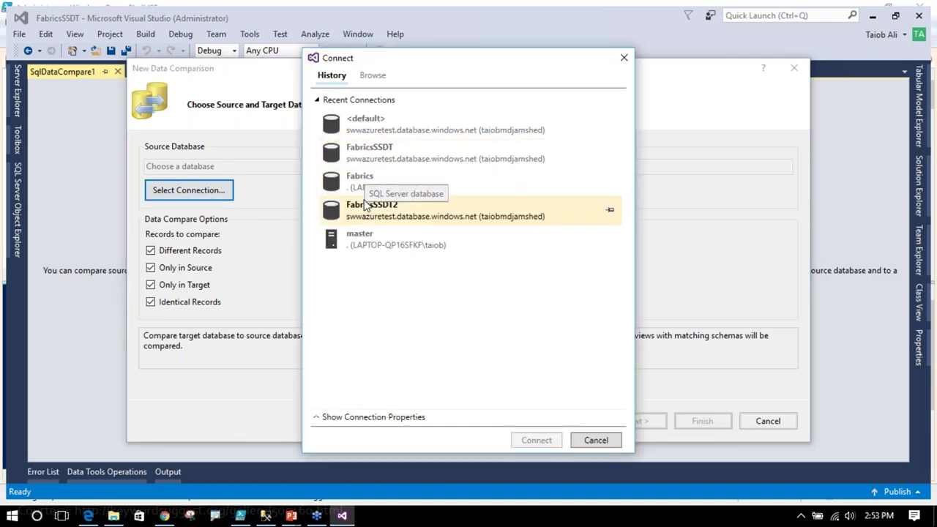
{"action": "left_click", "coordinate": [366, 187]}
{"action": "left_click", "coordinate": [542, 440]}
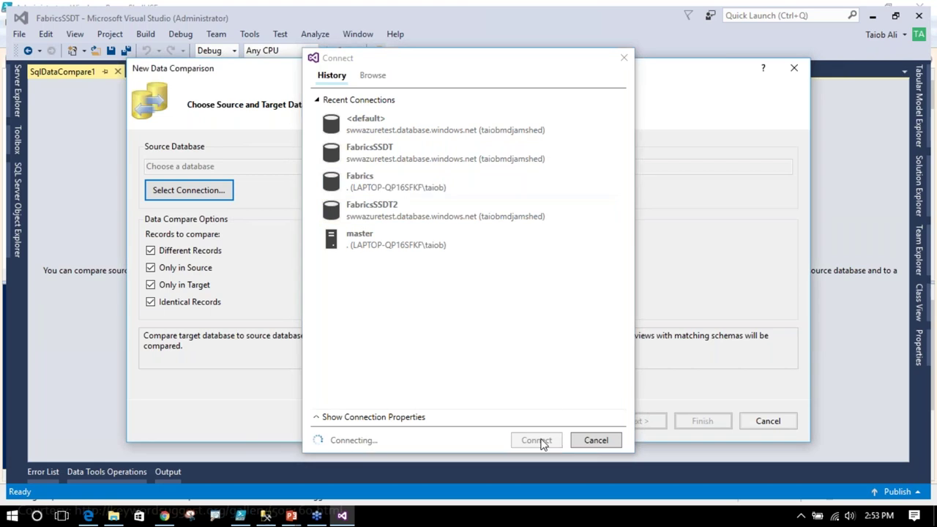
{"action": "left_click", "coordinate": [545, 189]}
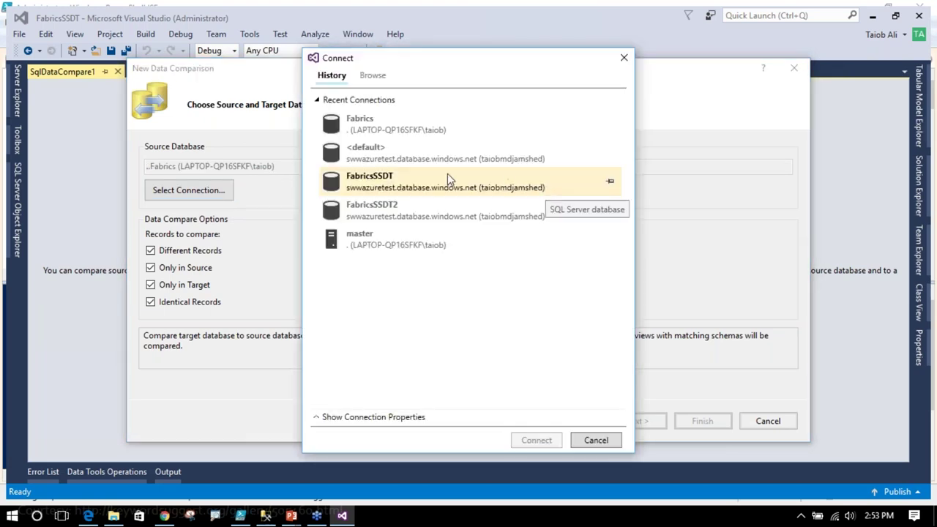
{"action": "left_click", "coordinate": [429, 184]}
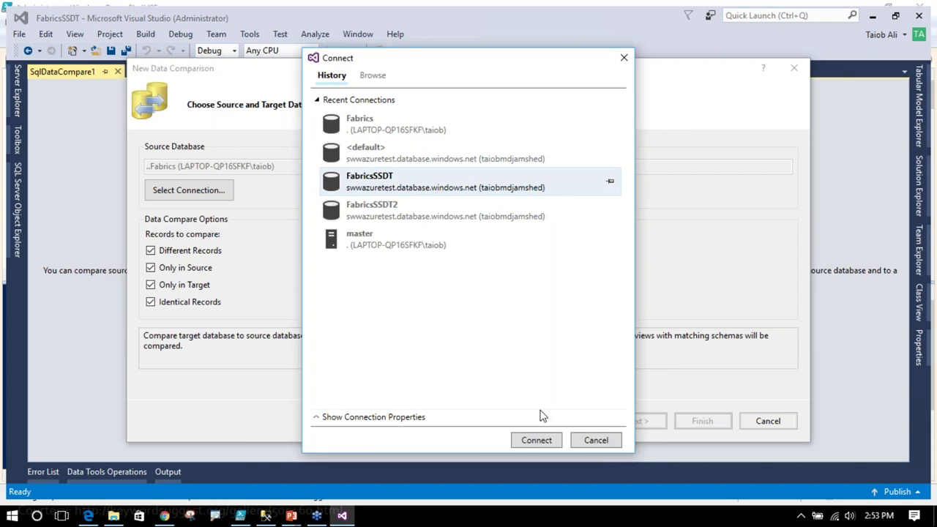
{"action": "left_click", "coordinate": [537, 441]}
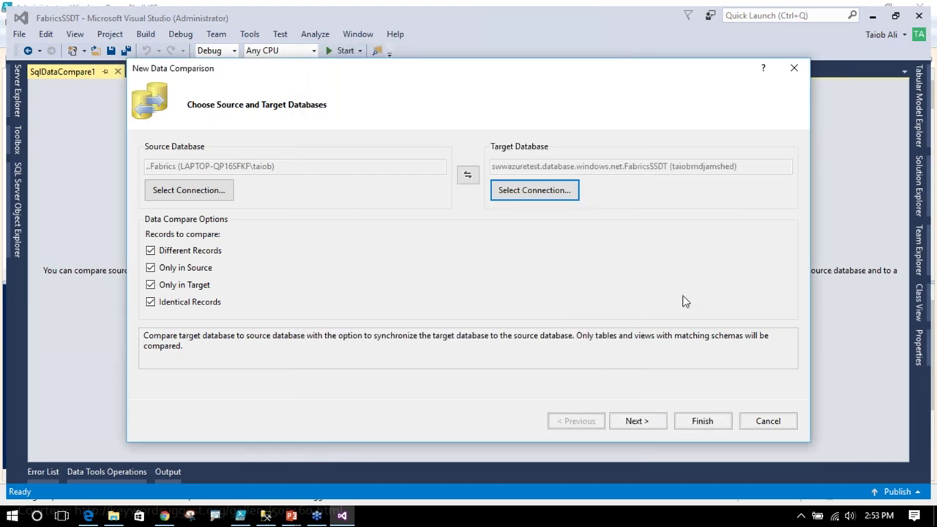
{"action": "left_click", "coordinate": [637, 421]}
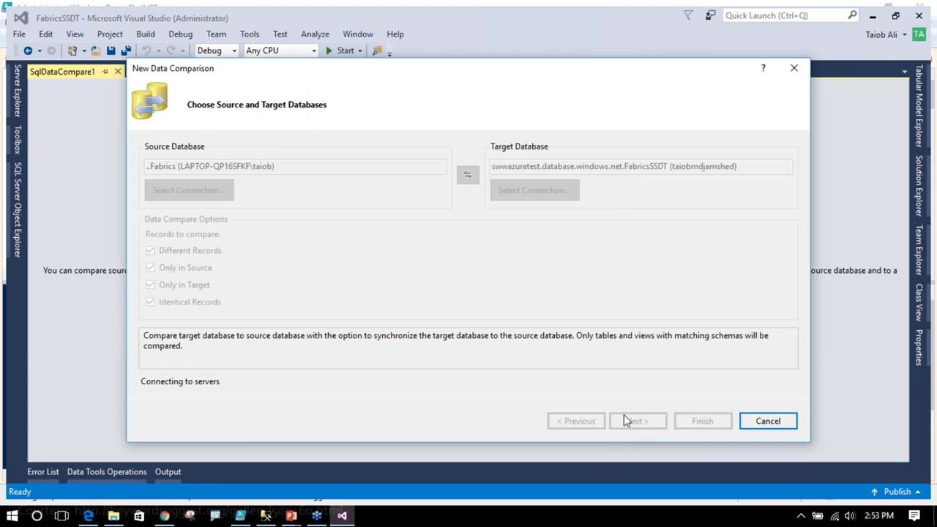
{"action": "left_click", "coordinate": [241, 517]}
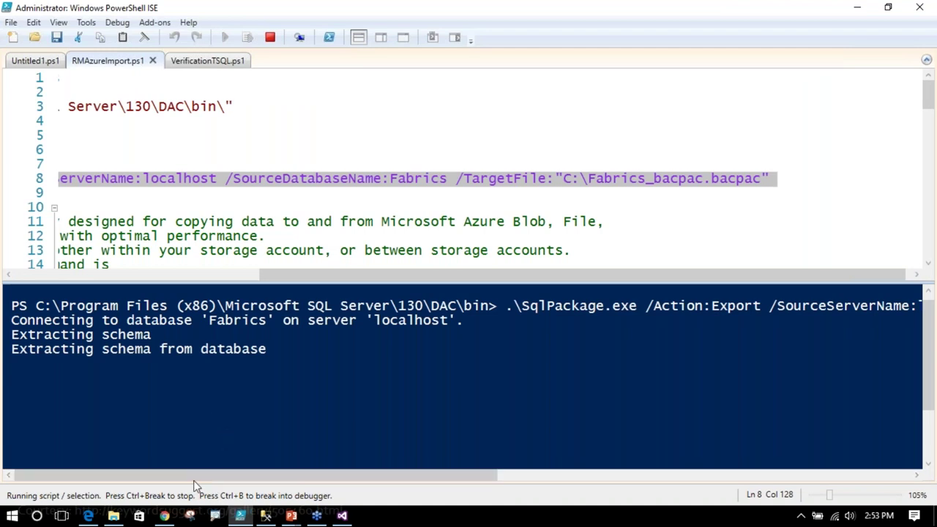
- Check Fabrics_bacpac.bacpac on the C: drive, then return to the data comparison with Tables checked
{"action": "left_click", "coordinate": [115, 517]}
{"action": "left_click", "coordinate": [61, 291]}
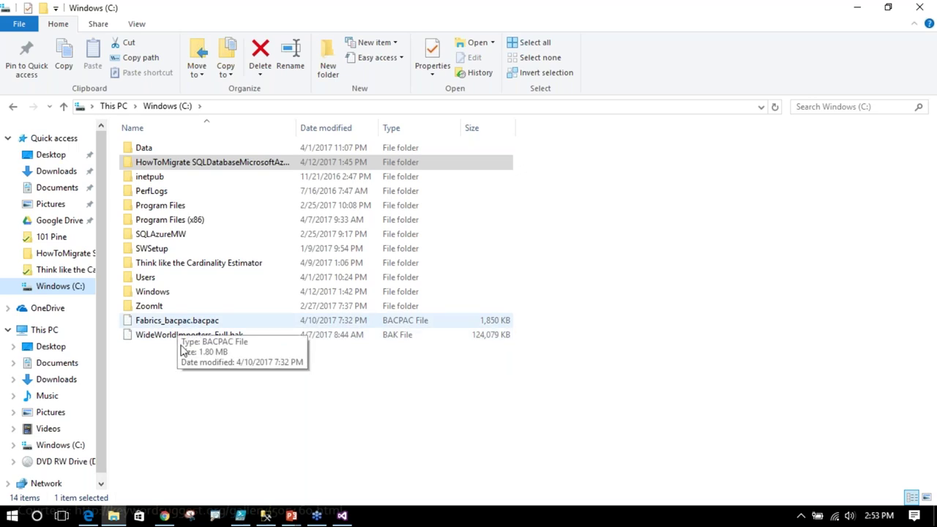
{"action": "left_click", "coordinate": [241, 515]}
{"action": "left_click", "coordinate": [341, 516]}
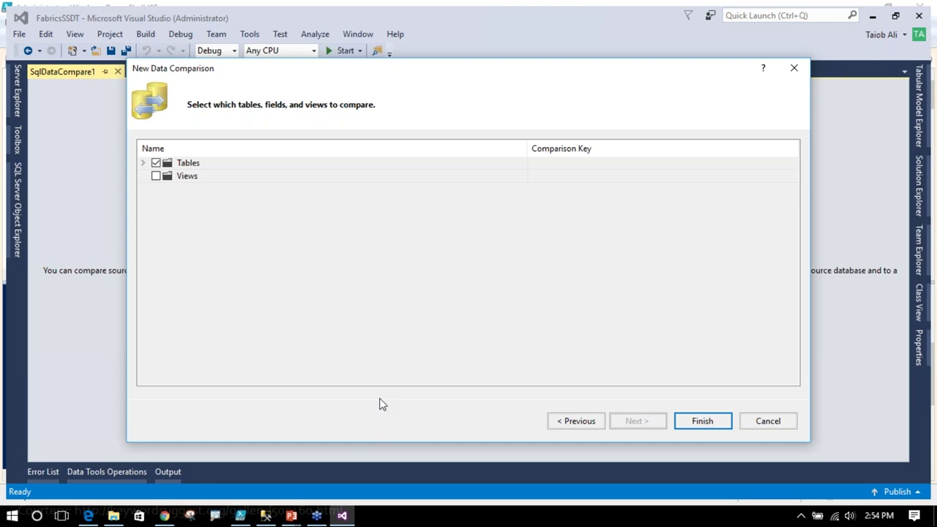
- Compare the five Fabrics tables and update FabricsSSDT with all Only in Source rows
{"action": "left_click", "coordinate": [702, 421]}
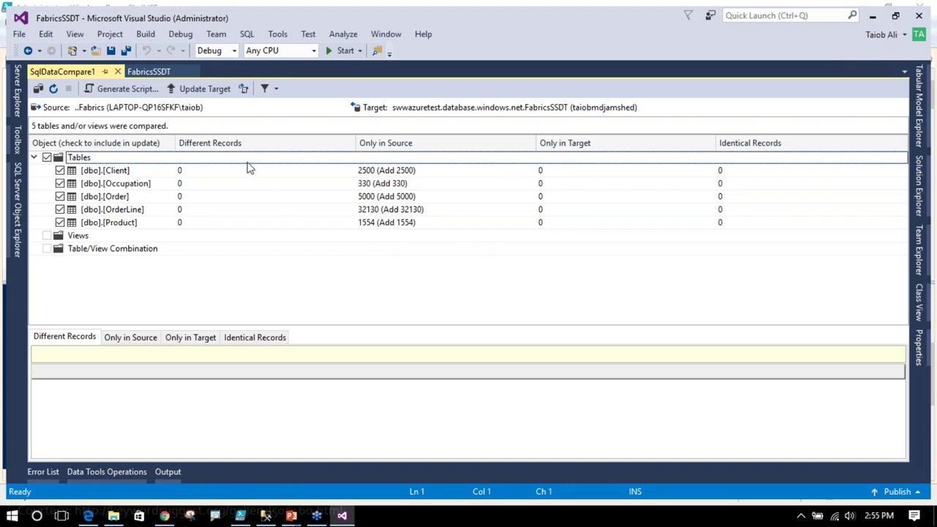
{"action": "left_click", "coordinate": [194, 88]}
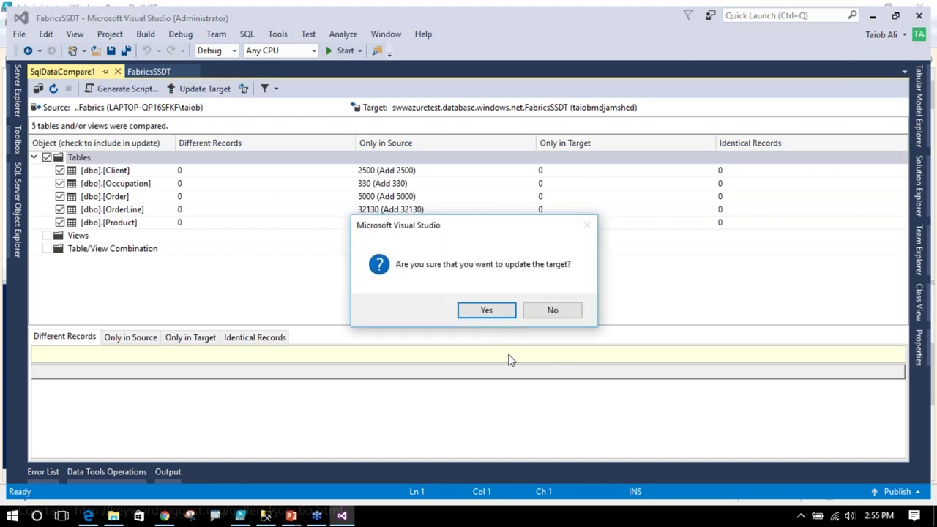
{"action": "left_click", "coordinate": [491, 313]}
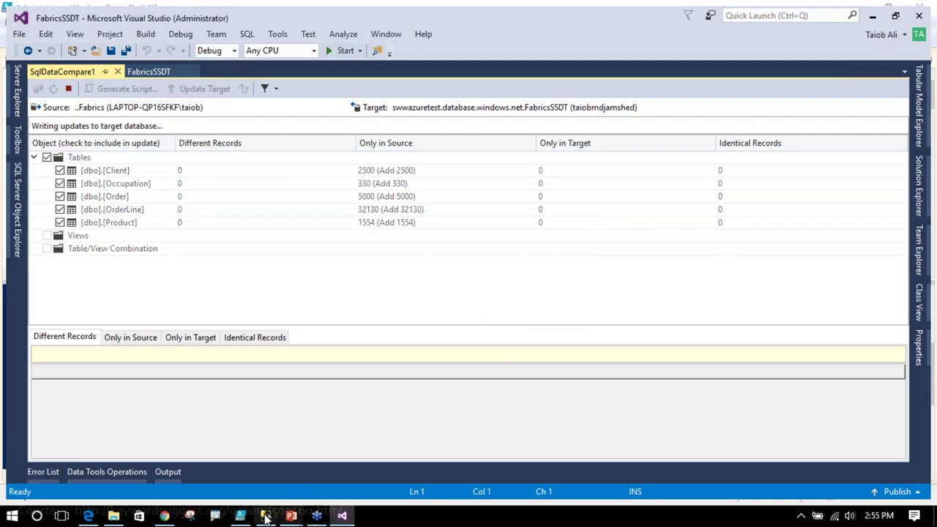
{"action": "left_click", "coordinate": [240, 517]}
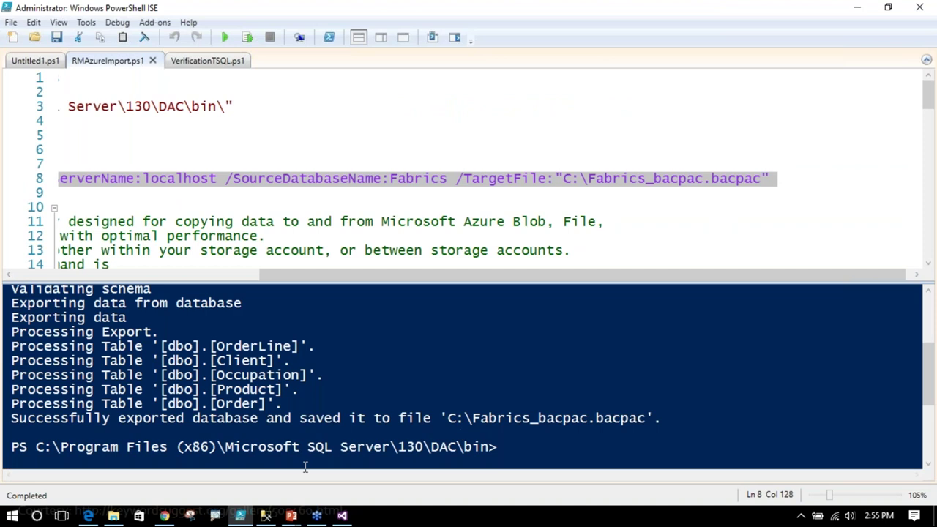
- Reload the C: drive and confirm Fabrics_bacpac.bacpac is there at 1,850 KB, then return to RMAzureImport.ps1
{"action": "left_click", "coordinate": [114, 516]}
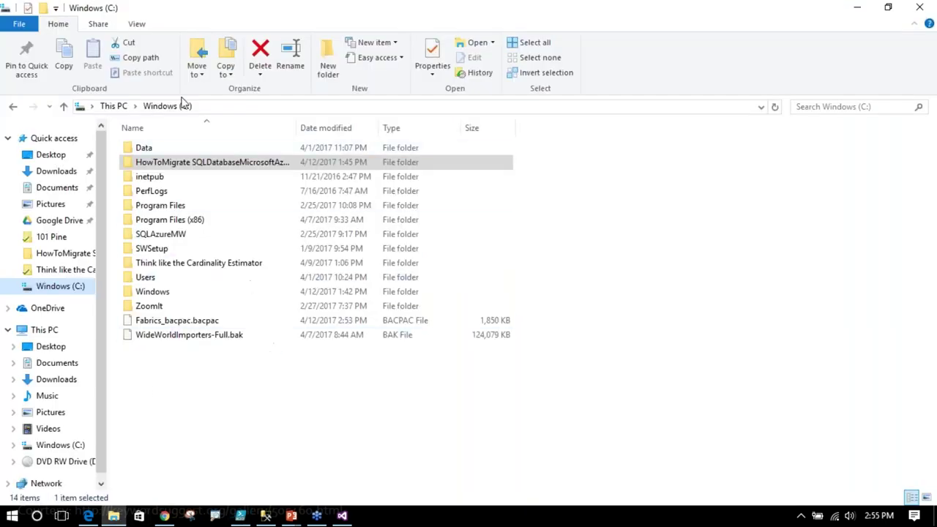
{"action": "left_click", "coordinate": [158, 108]}
{"action": "left_click", "coordinate": [116, 107]}
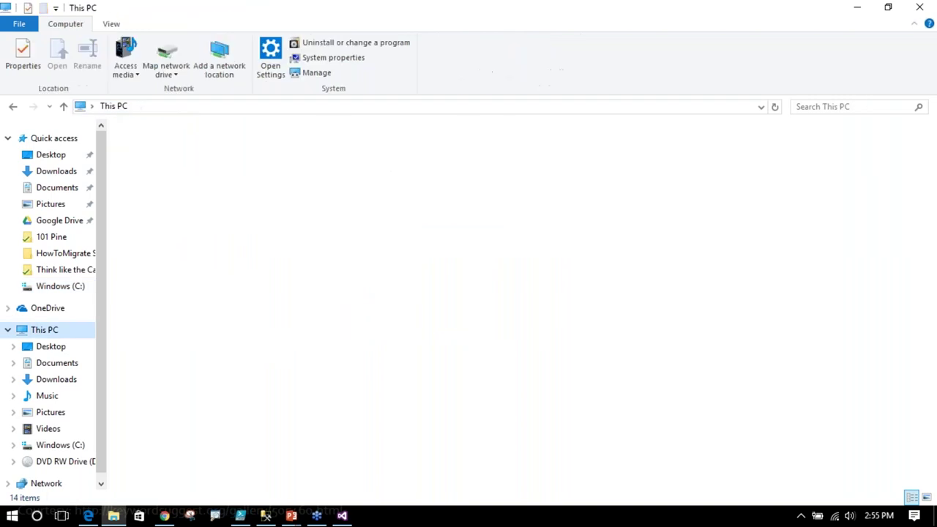
{"action": "double_click", "coordinate": [197, 252]}
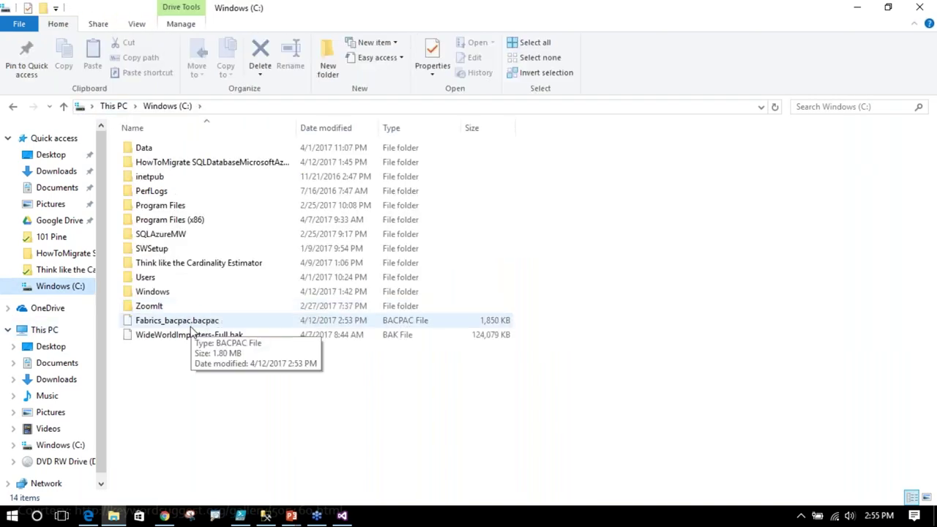
{"action": "left_click", "coordinate": [154, 326]}
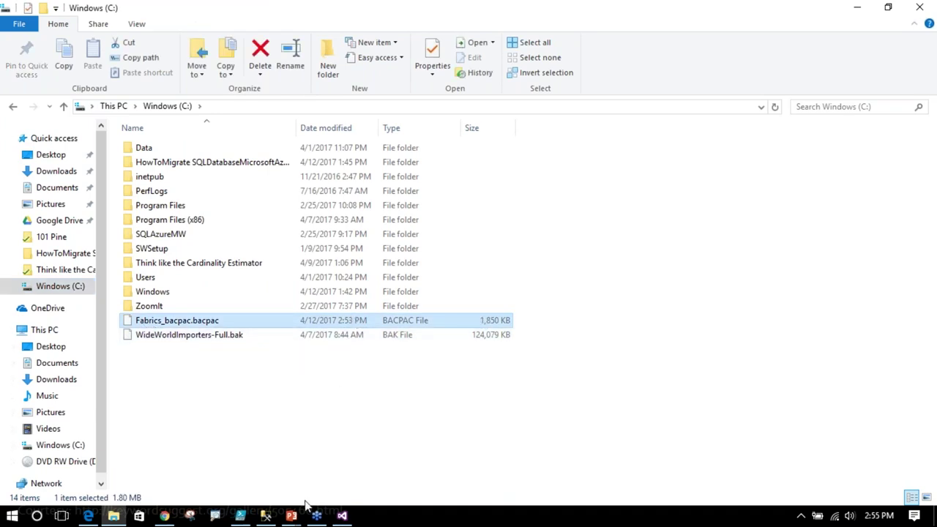
{"action": "left_click", "coordinate": [247, 516]}
{"action": "scroll", "coordinate": [203, 161], "scroll_direction": "down", "scroll_amount": 1}
{"action": "left_click_drag", "start_coordinate": [309, 275], "coordinate": [44, 260]}
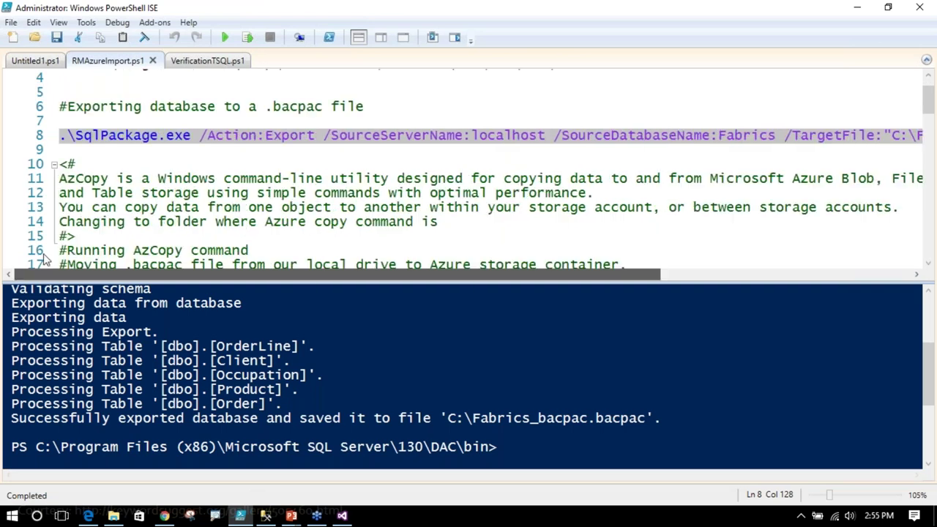
- Scroll RMAzureImport.ps1 to the AzCopy lines, then show the swwazuretest server overview in Edge
{"action": "scroll", "coordinate": [120, 183], "scroll_direction": "down", "scroll_amount": 3}
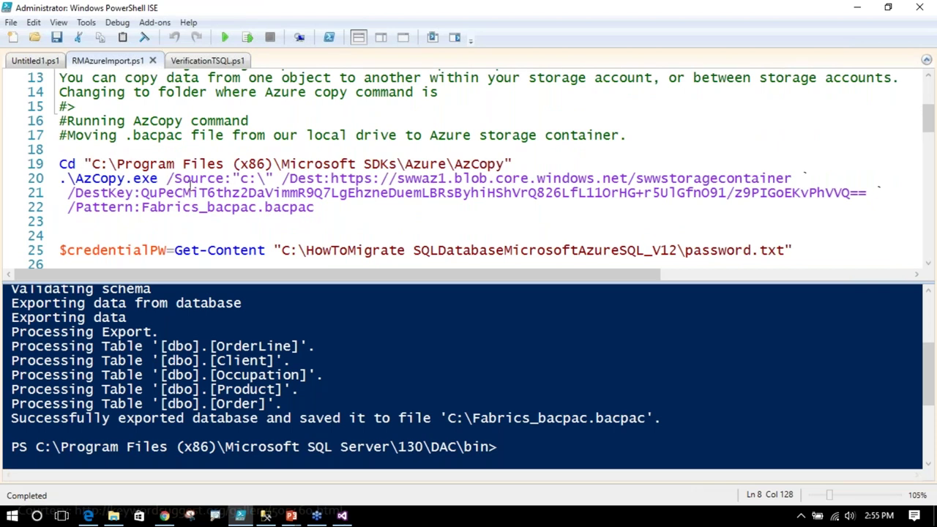
{"action": "scroll", "coordinate": [204, 141], "scroll_direction": "up", "scroll_amount": 2}
{"action": "scroll", "coordinate": [336, 180], "scroll_direction": "down", "scroll_amount": 1}
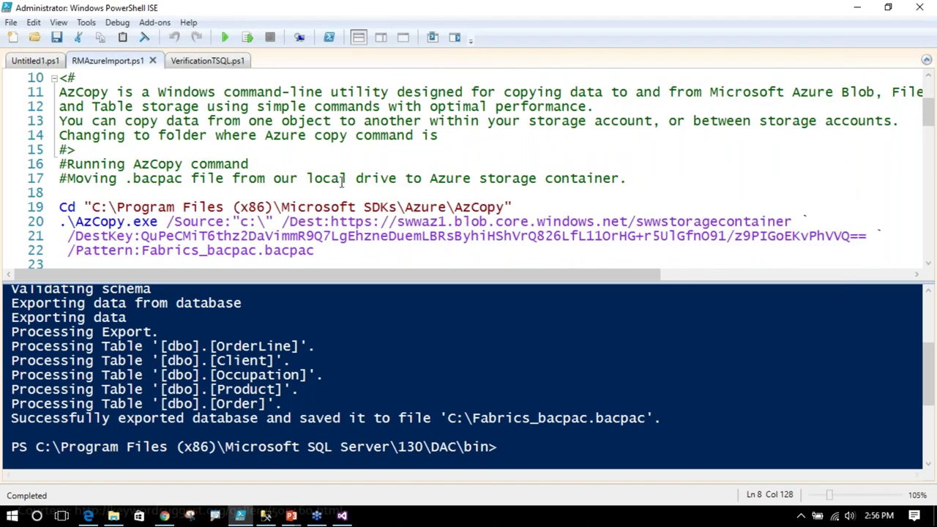
{"action": "scroll", "coordinate": [342, 179], "scroll_direction": "up", "scroll_amount": 1}
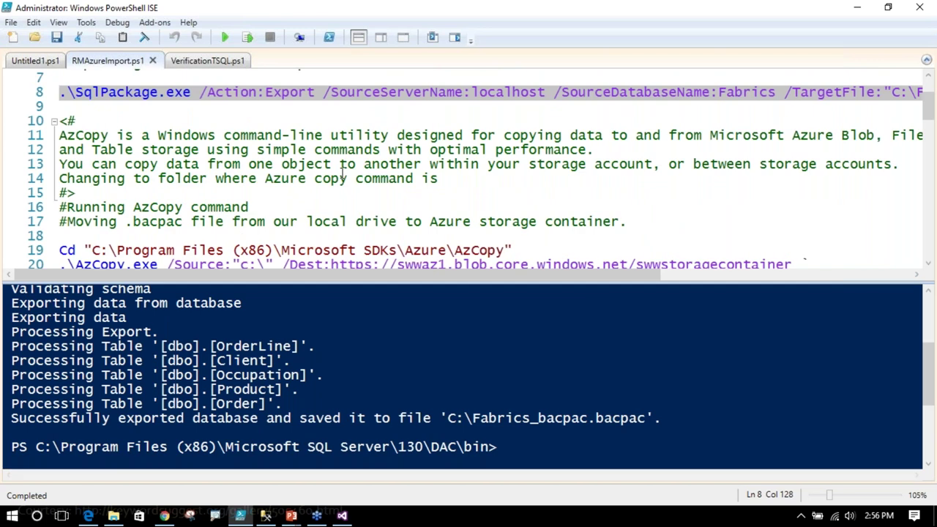
{"action": "scroll", "coordinate": [342, 179], "scroll_direction": "down", "scroll_amount": 2}
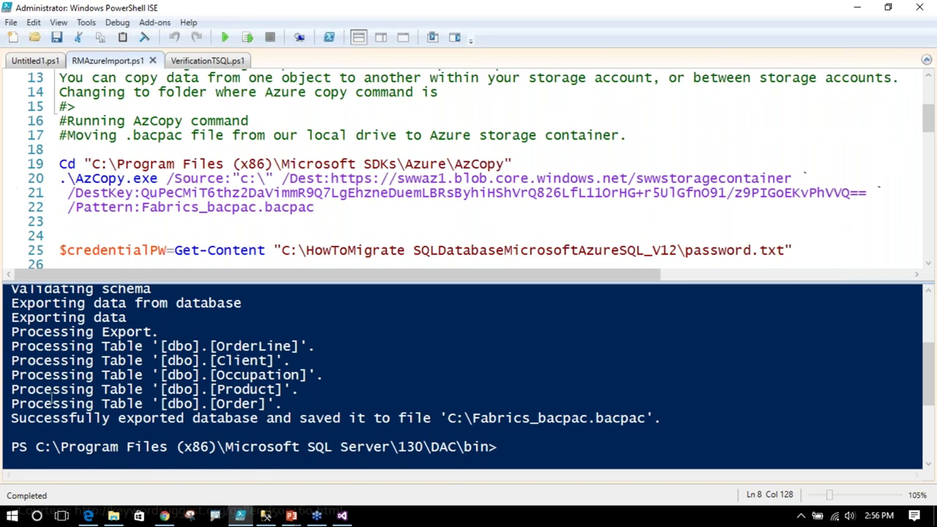
{"action": "left_click", "coordinate": [88, 516]}
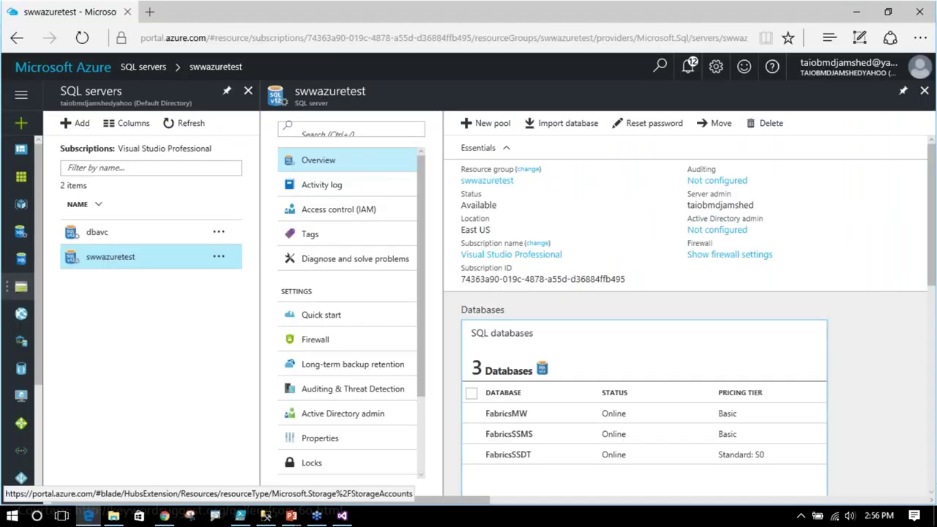
- Check the dbavc and swwaz1 storage accounts, then return to the PowerShell script
{"action": "left_click", "coordinate": [21, 286]}
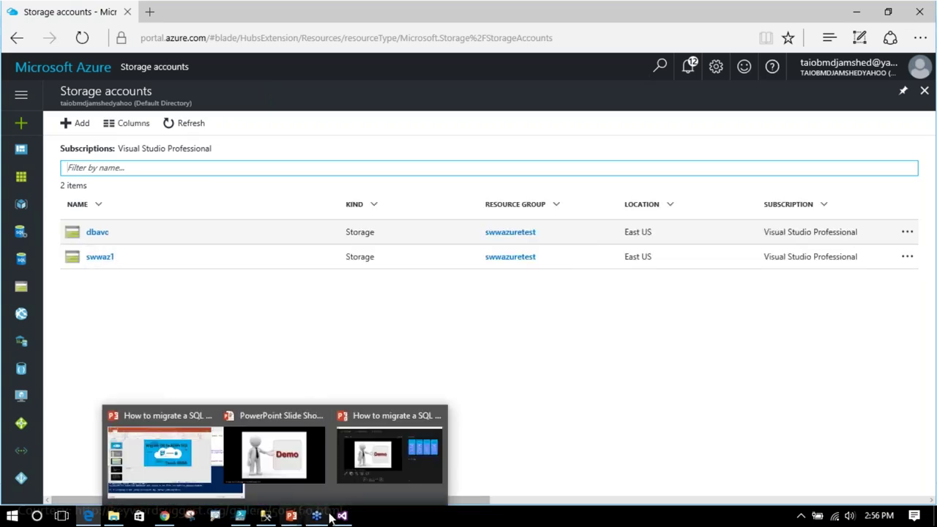
{"action": "left_click", "coordinate": [240, 515]}
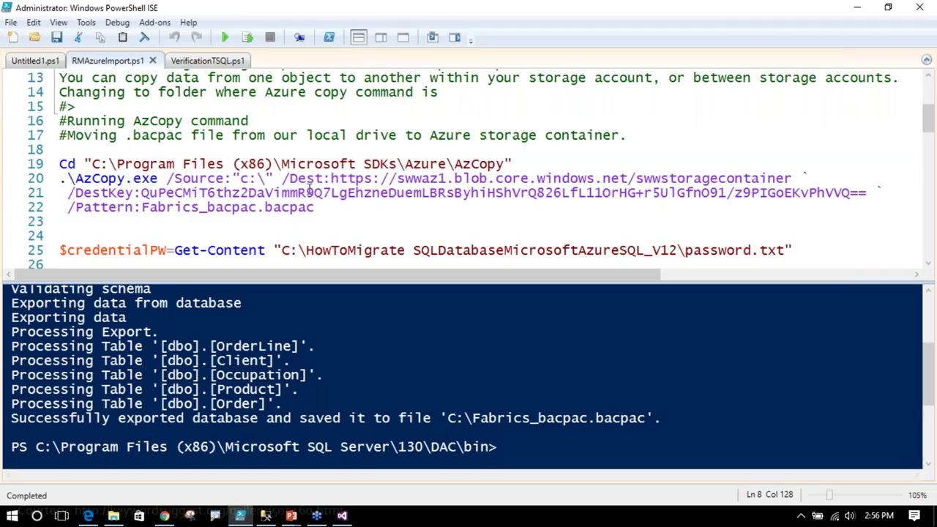
- Review the AzCopy destination, storage key and file pattern, then run lines 19–22 to upload Fabrics_bacpac.bacpac to swwaz1
{"action": "left_click_drag", "start_coordinate": [290, 178], "coordinate": [821, 174]}
{"action": "left_click_drag", "start_coordinate": [141, 193], "coordinate": [812, 179]}
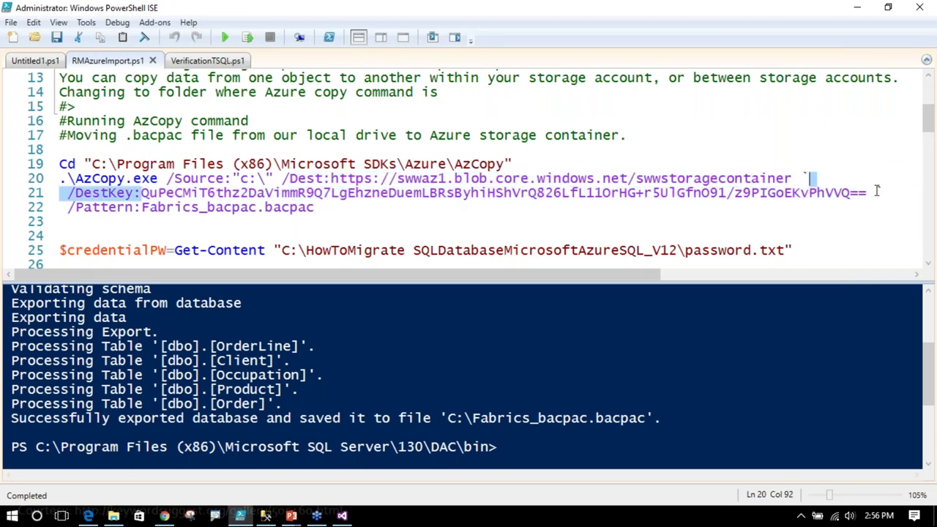
{"action": "left_click", "coordinate": [874, 192]}
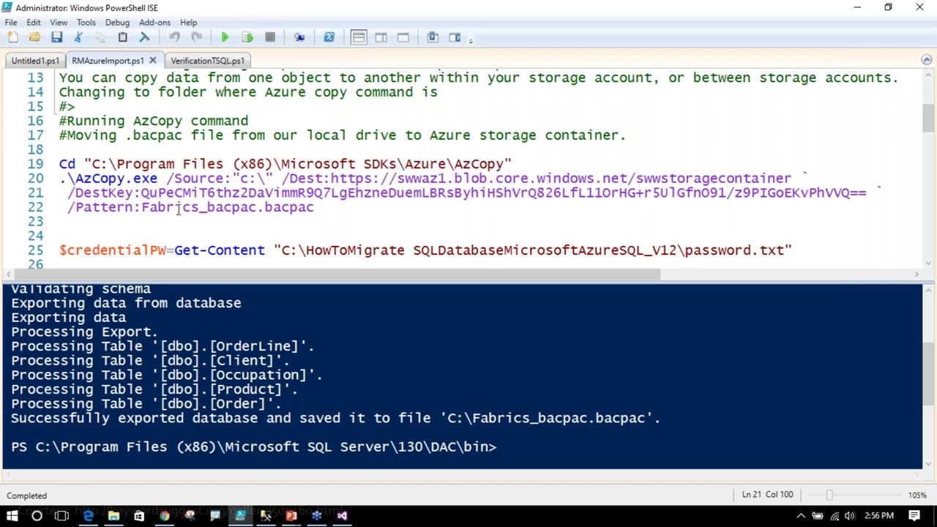
{"action": "left_click_drag", "start_coordinate": [142, 207], "coordinate": [315, 207]}
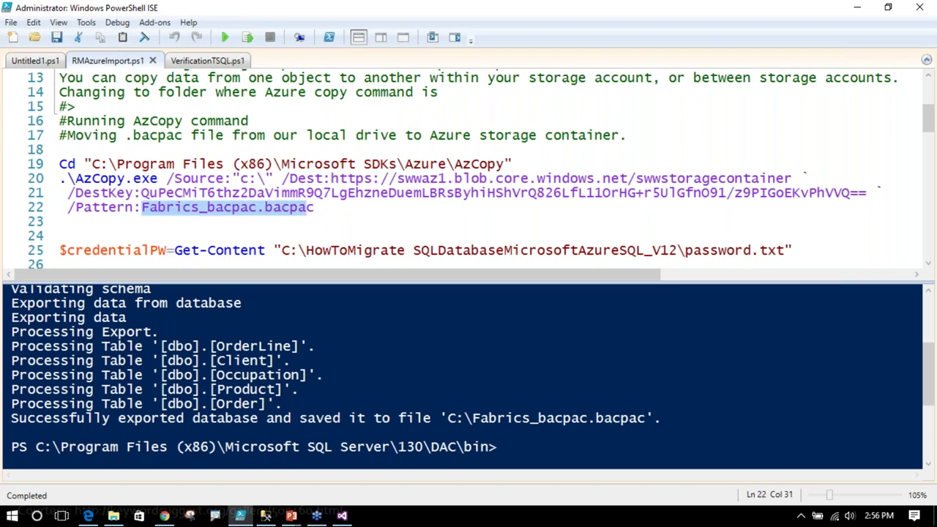
{"action": "left_click", "coordinate": [337, 219]}
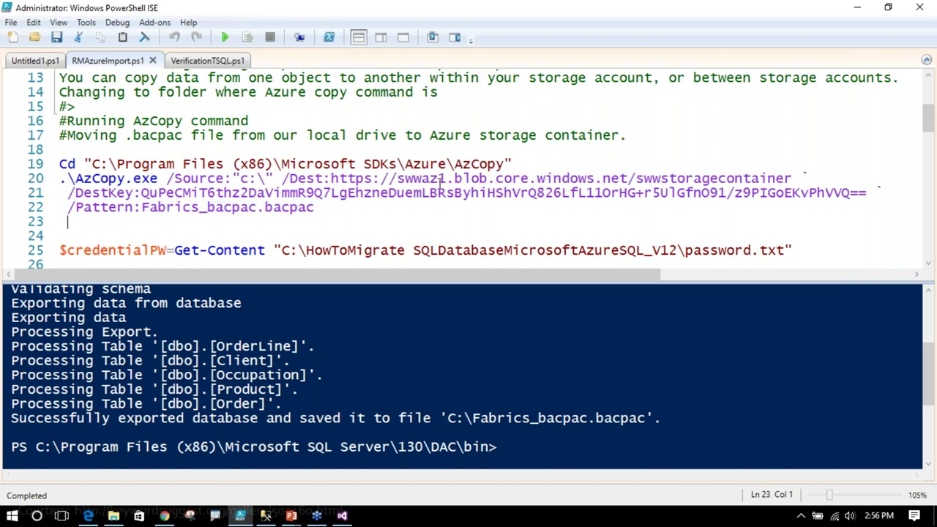
{"action": "left_click", "coordinate": [87, 516]}
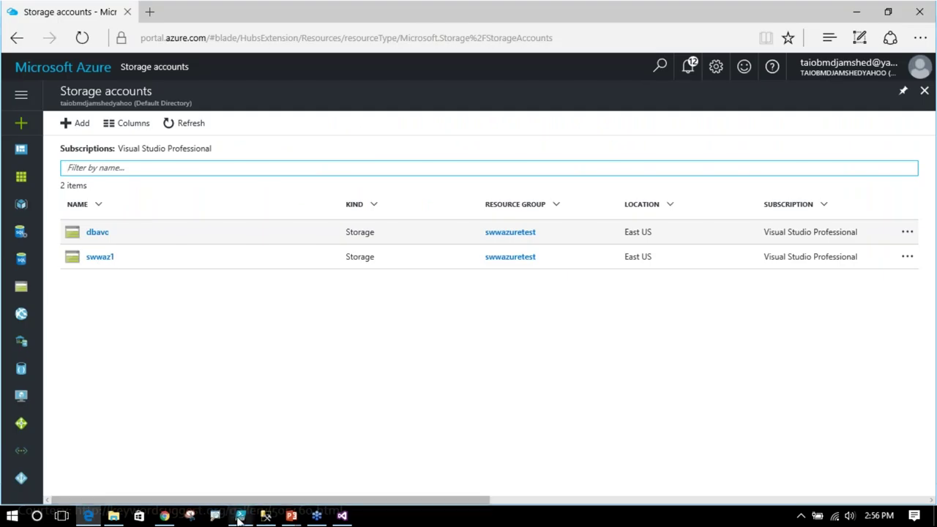
{"action": "left_click", "coordinate": [240, 515]}
{"action": "left_click_drag", "start_coordinate": [59, 164], "coordinate": [330, 206]}
{"action": "left_click", "coordinate": [247, 38]}
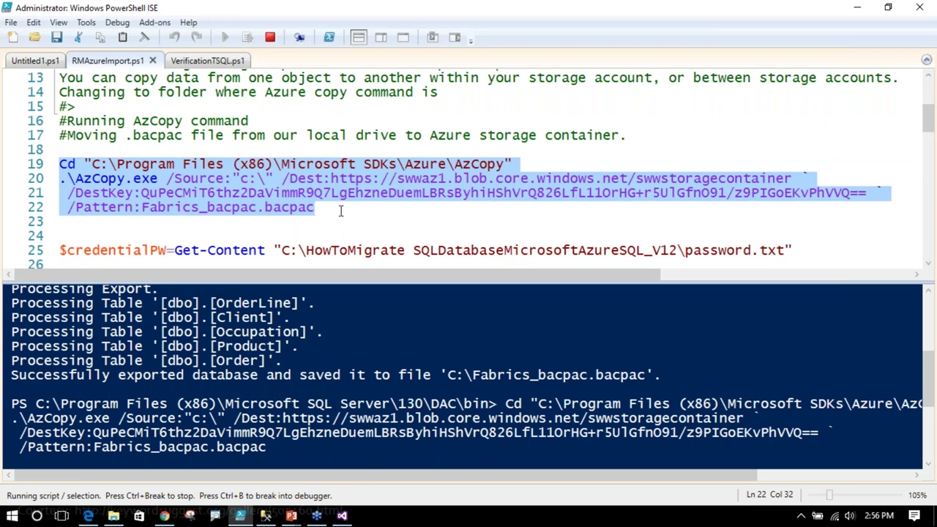
- Enlarge the script editor pane and shrink the console output below it
{"action": "scroll", "coordinate": [341, 211], "scroll_direction": "down", "scroll_amount": 1}
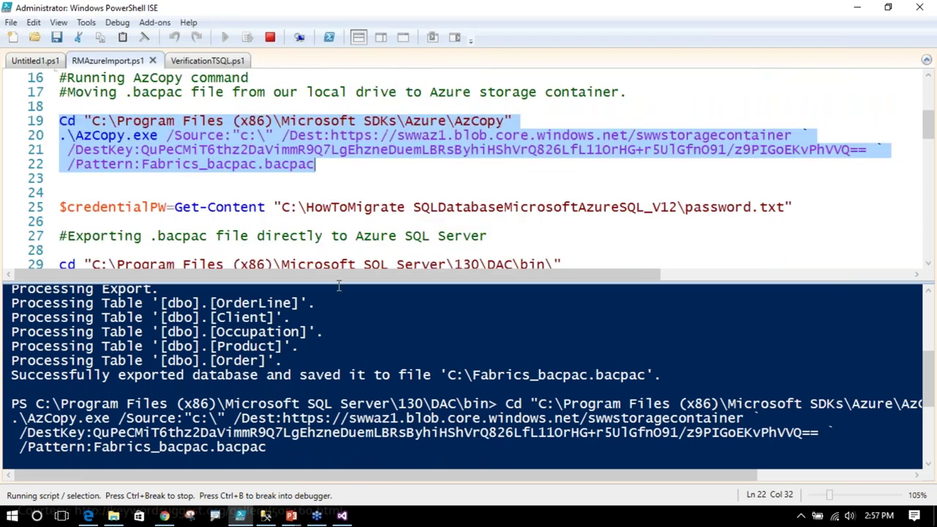
{"action": "left_click_drag", "start_coordinate": [337, 282], "coordinate": [336, 348]}
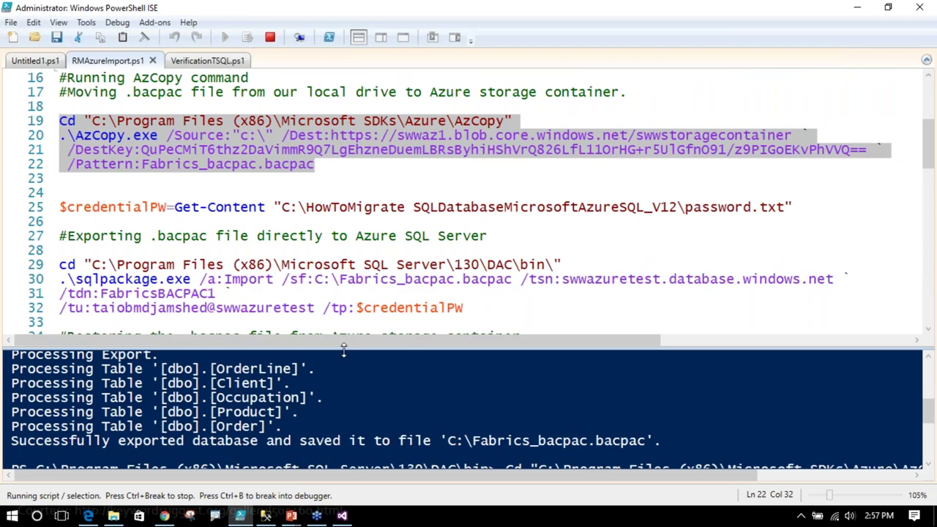
{"action": "scroll", "coordinate": [208, 293], "scroll_direction": "down", "scroll_amount": 1}
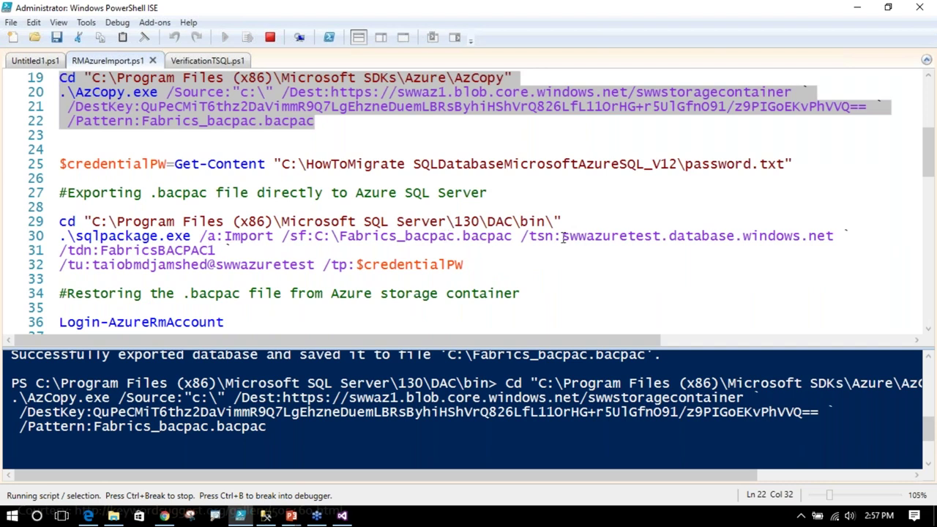
- Highlight the swwazuretest server and FabricsBACPAC1 database names, then stop the running AzCopy upload
{"action": "left_click_drag", "start_coordinate": [566, 236], "coordinate": [851, 236]}
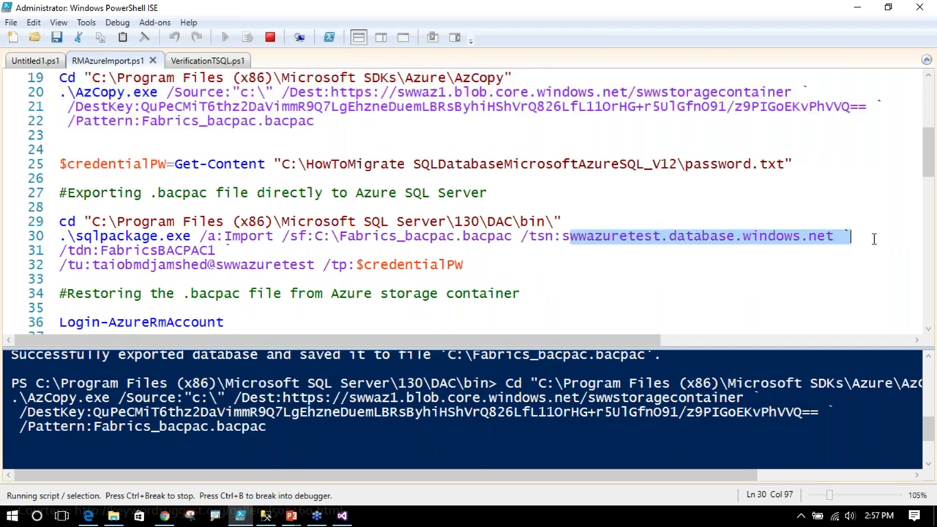
{"action": "left_click_drag", "start_coordinate": [102, 251], "coordinate": [220, 250]}
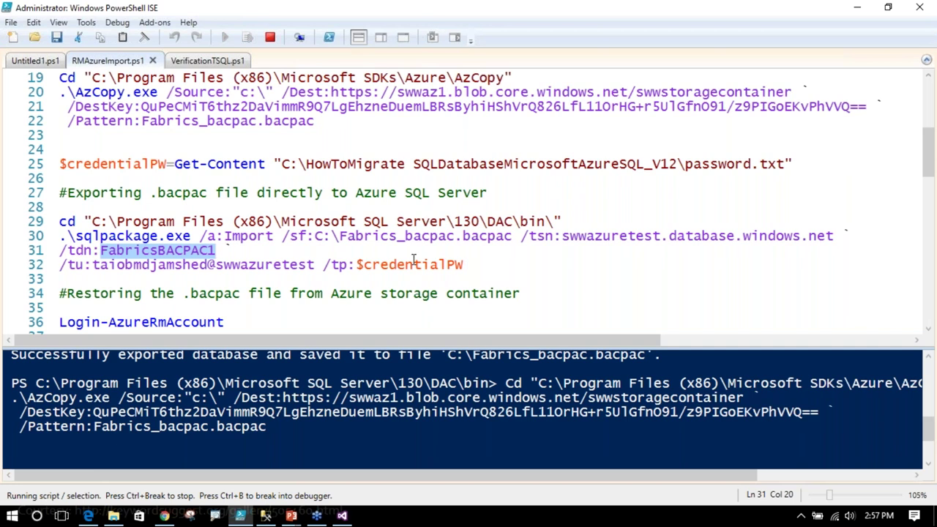
{"action": "left_click", "coordinate": [270, 37]}
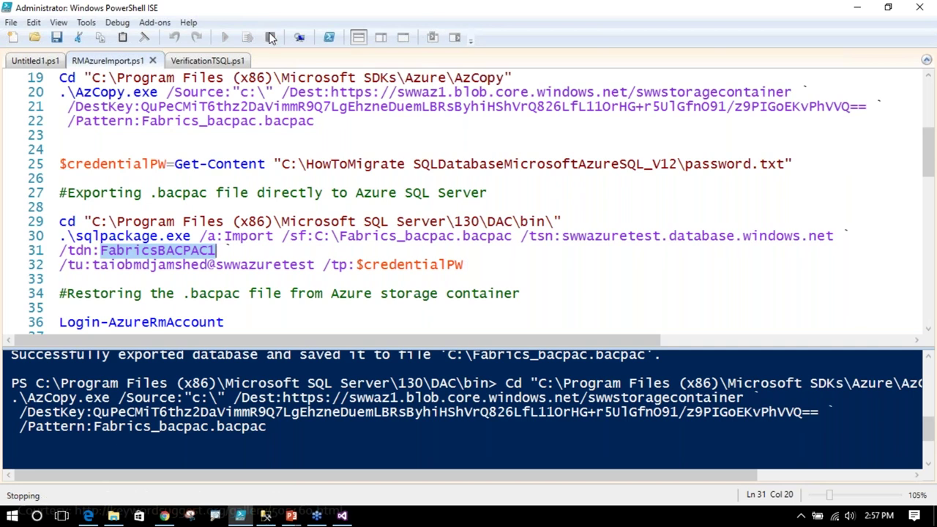